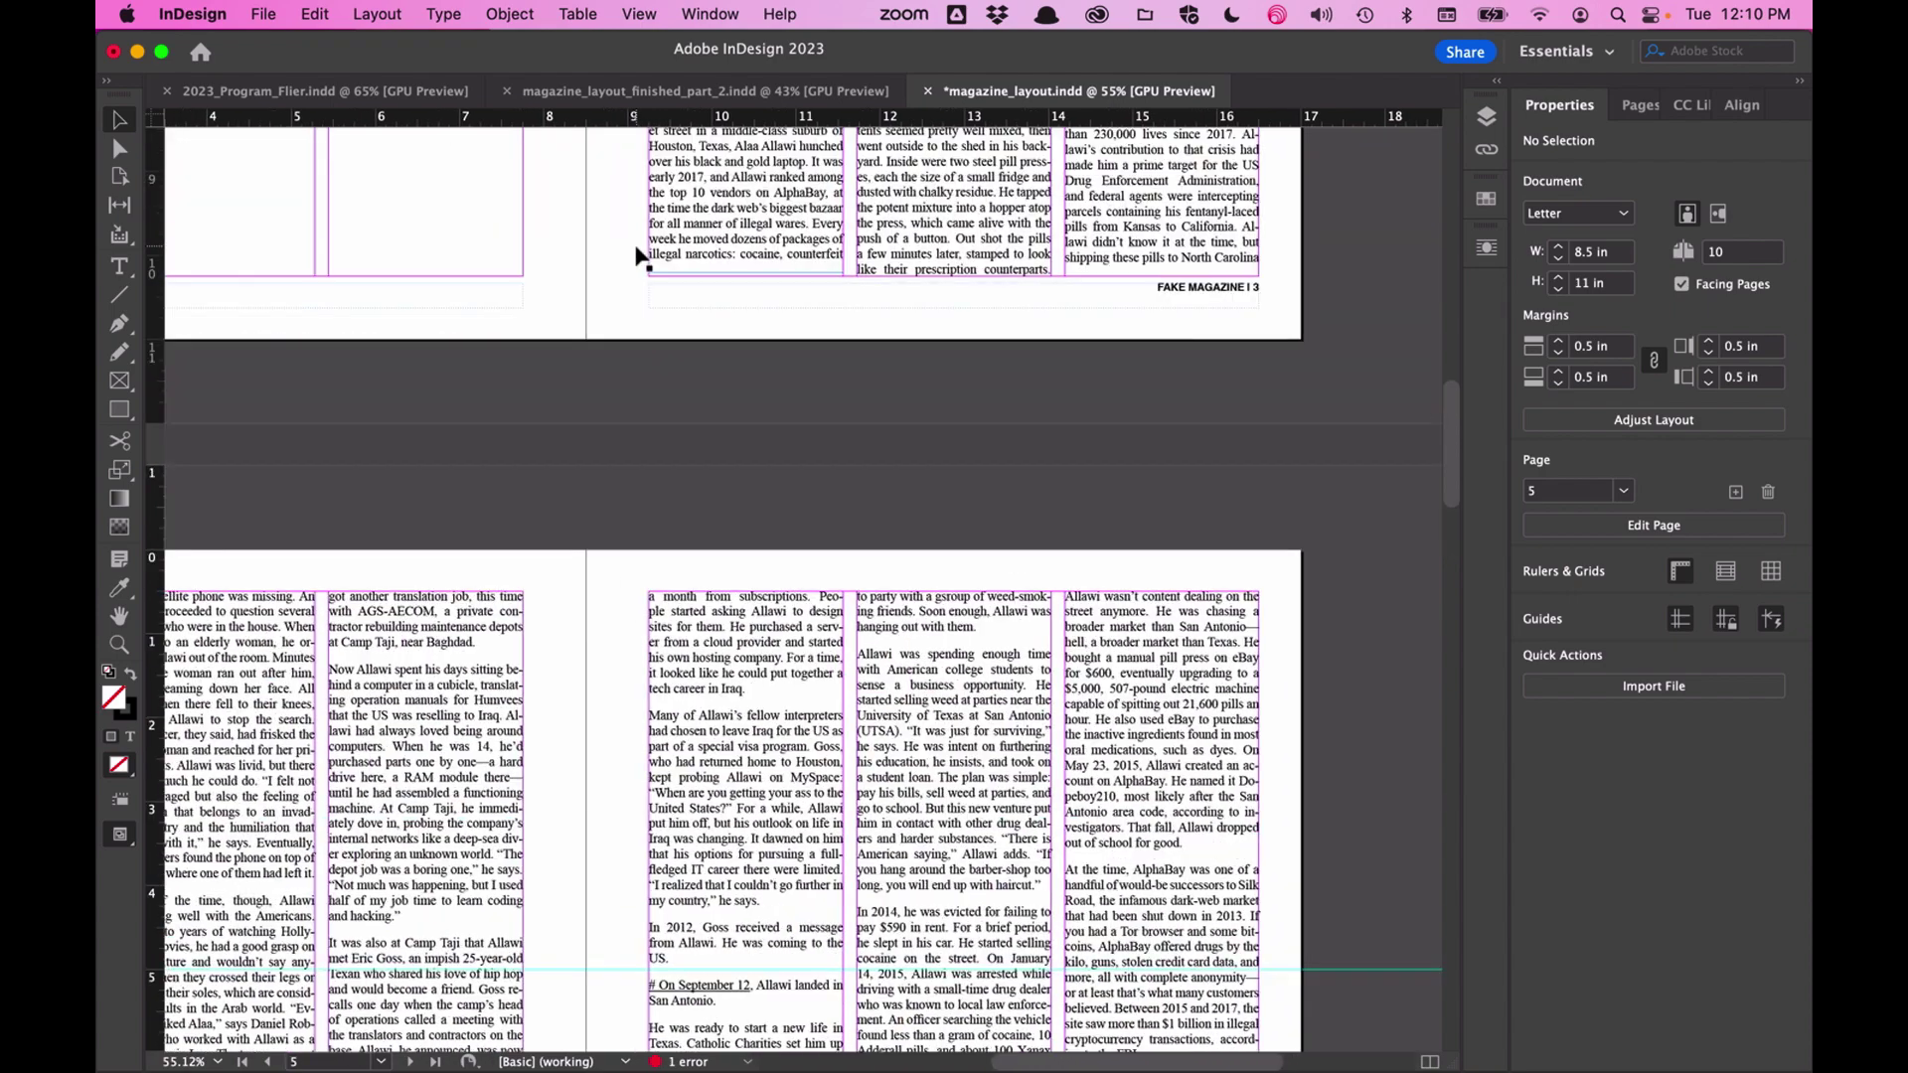
- Draw a rectangle frame about 4.78 by 3.96 in across the first two columns at the top of page 5
scroll(639, 256, up, 10)
scroll(639, 256, down, 10)
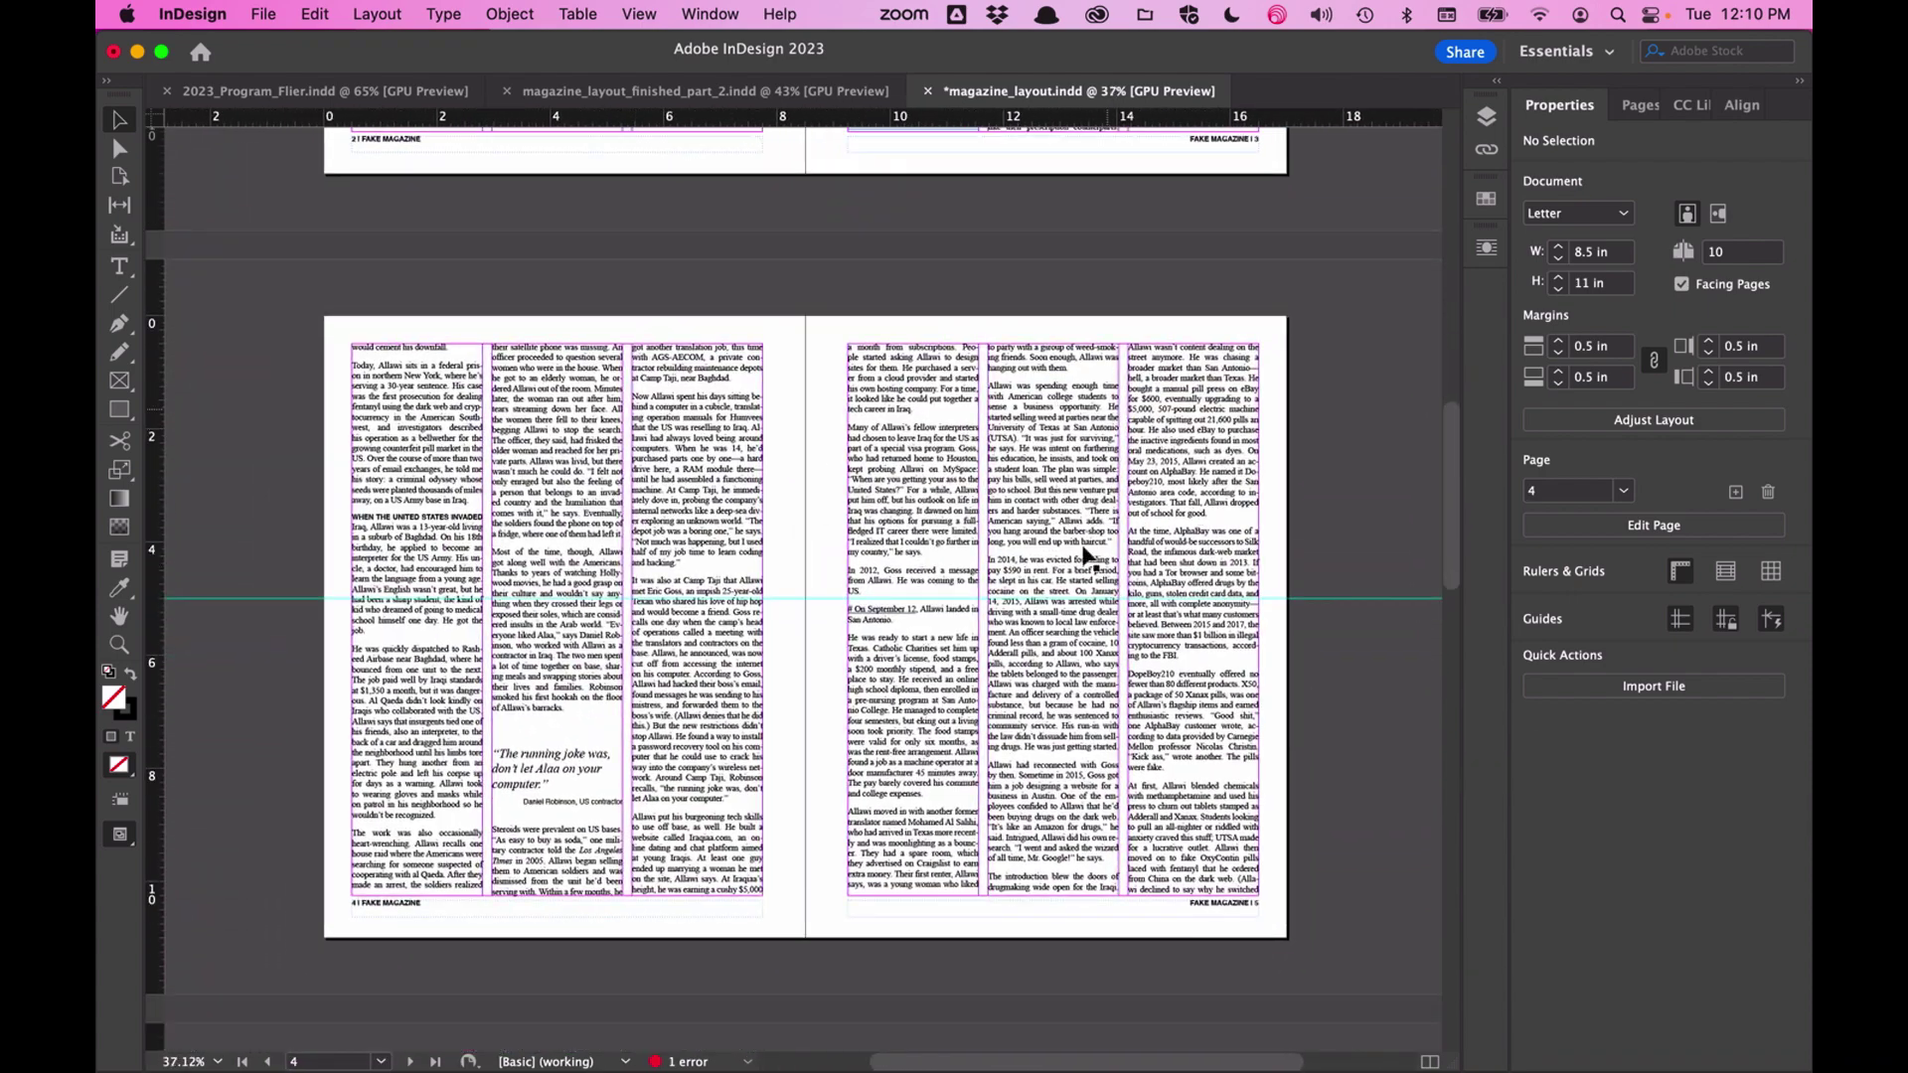
scroll(892, 570, up, 3)
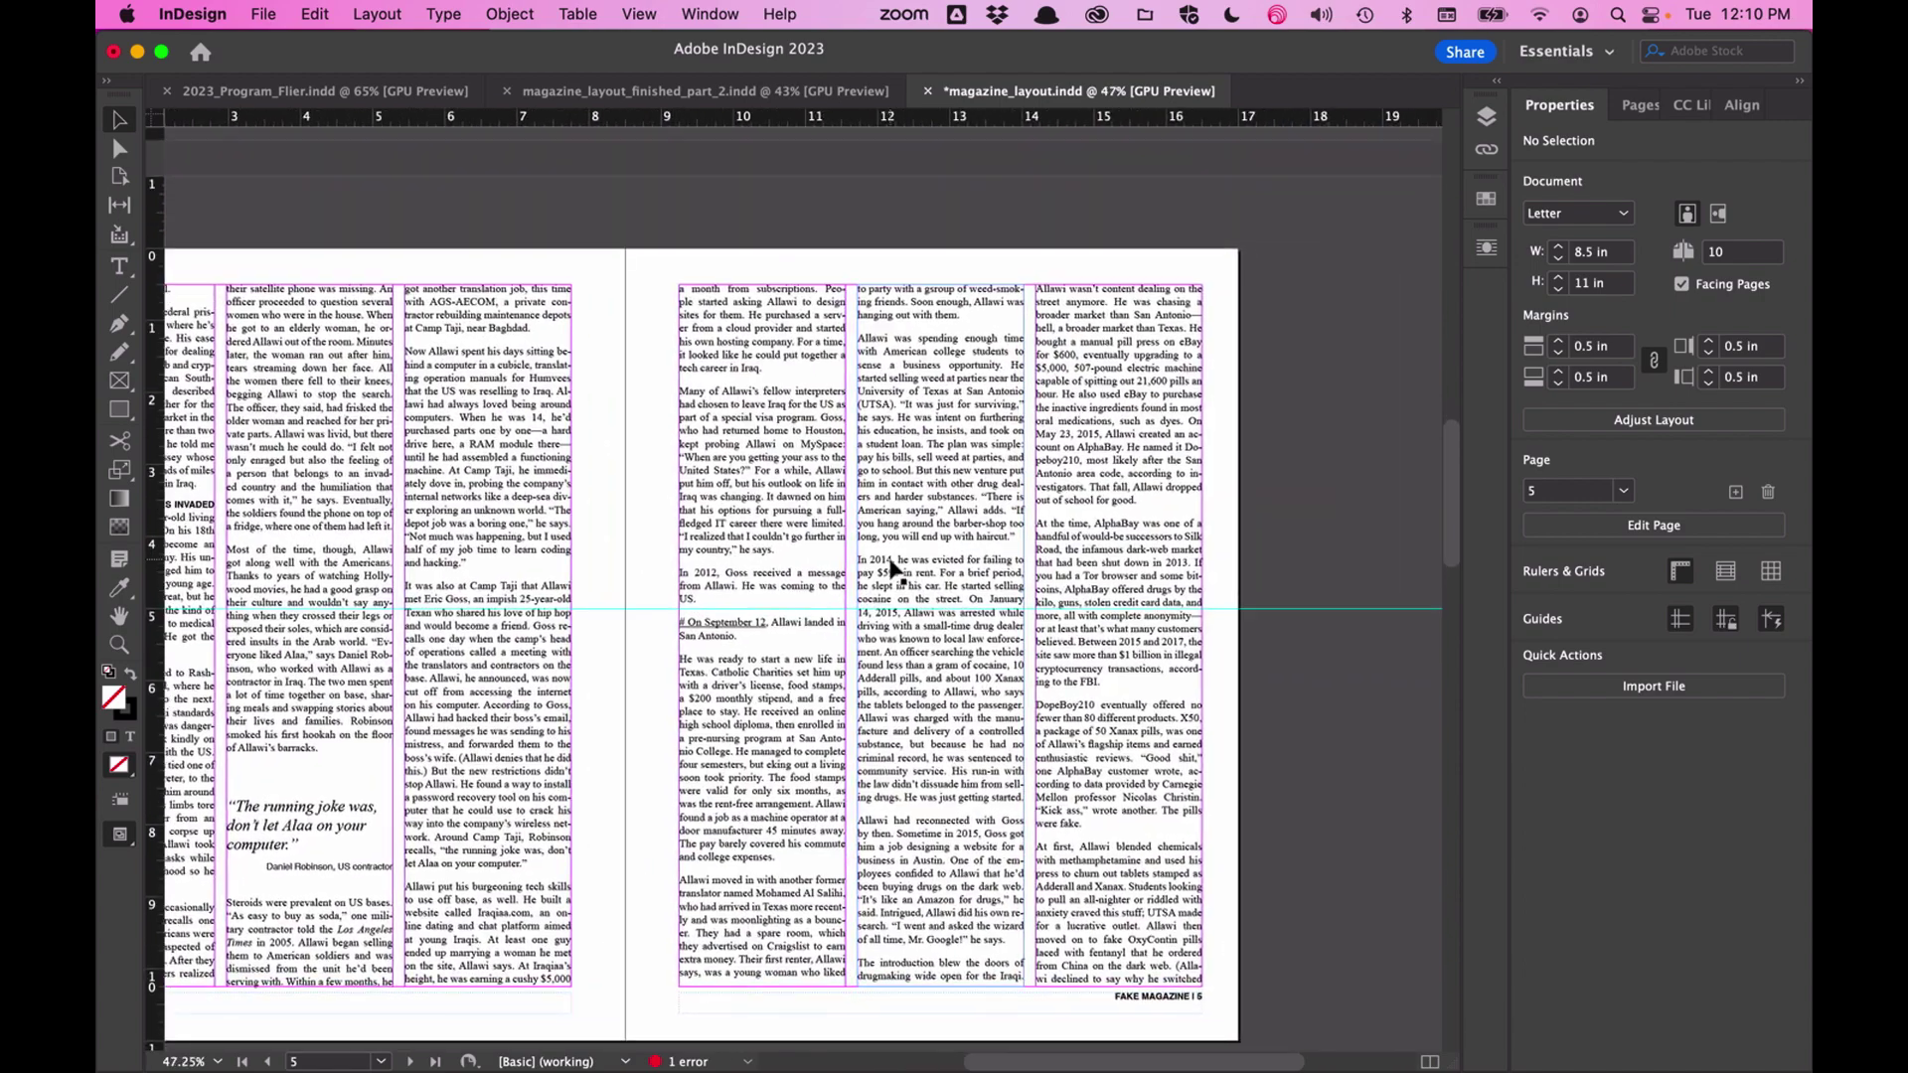
scroll(892, 570, up, 2)
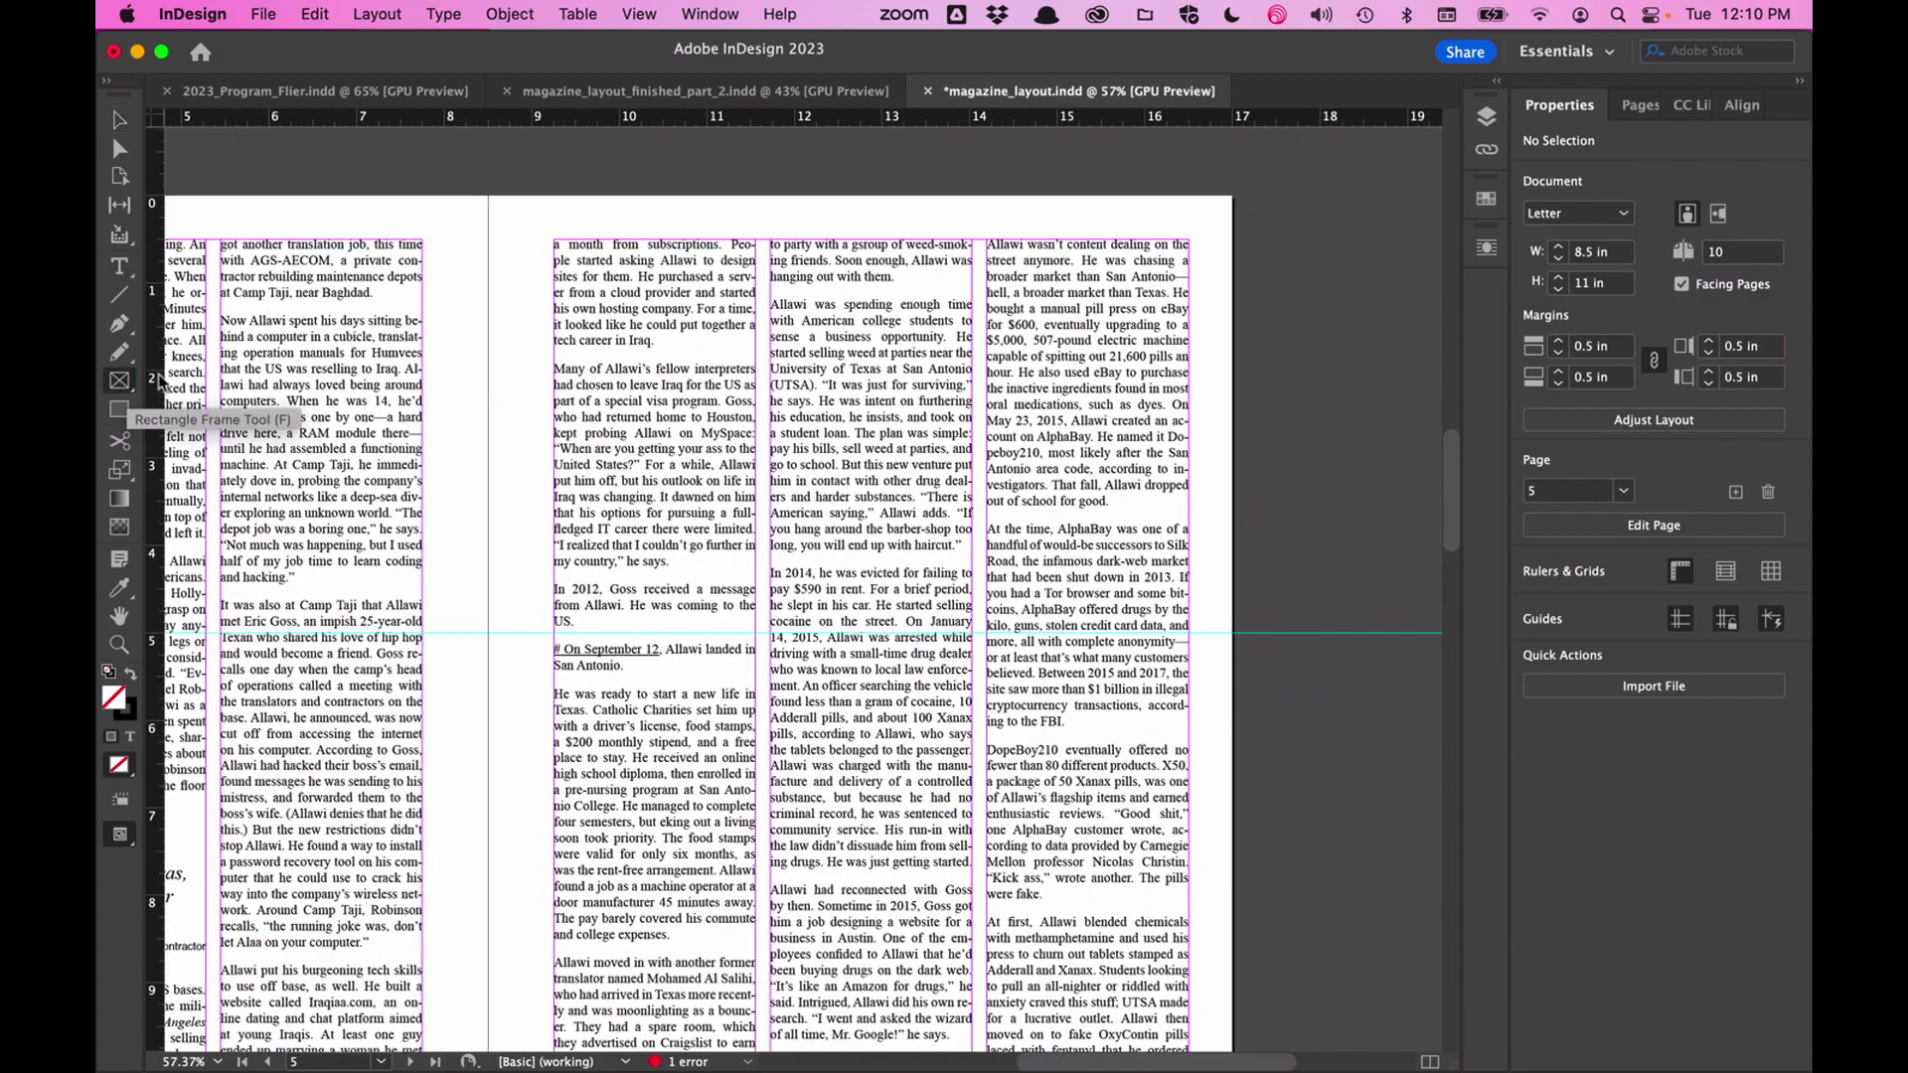
click(121, 380)
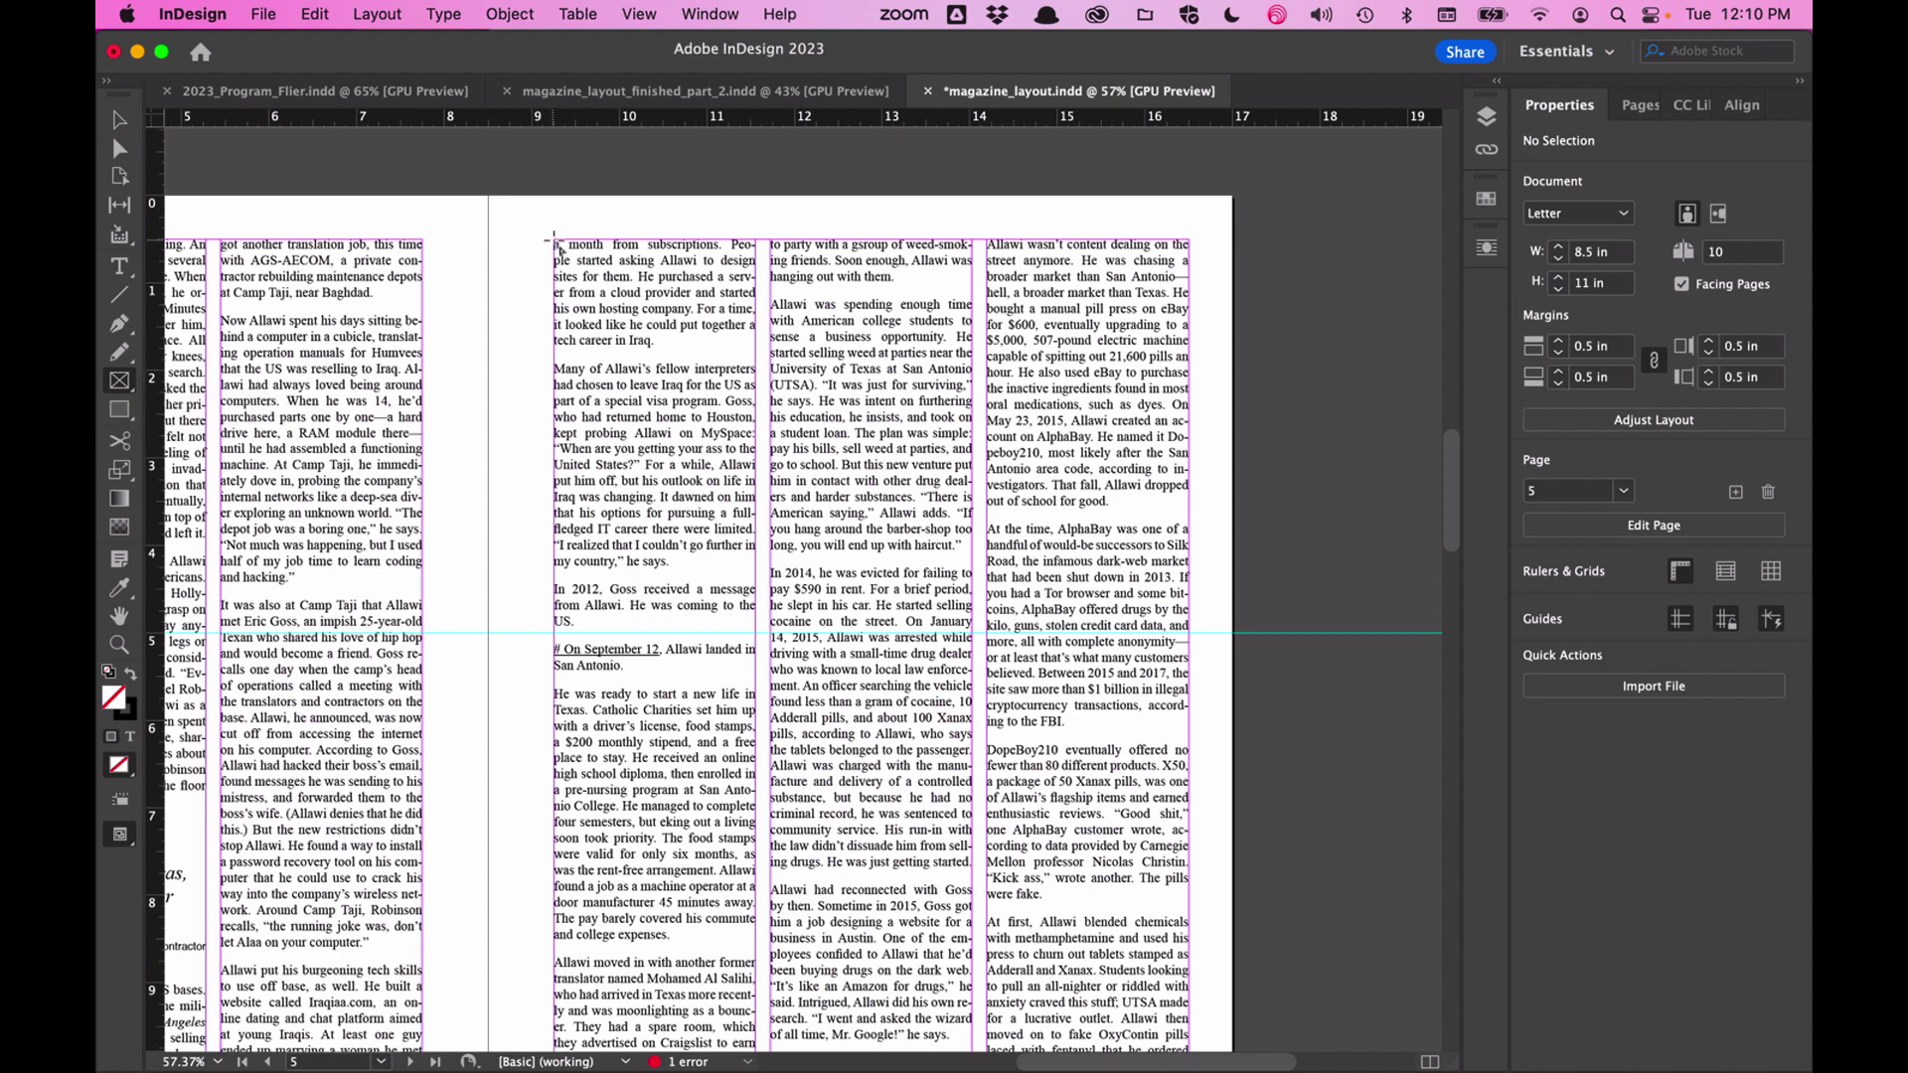
drag(554, 239, 977, 597)
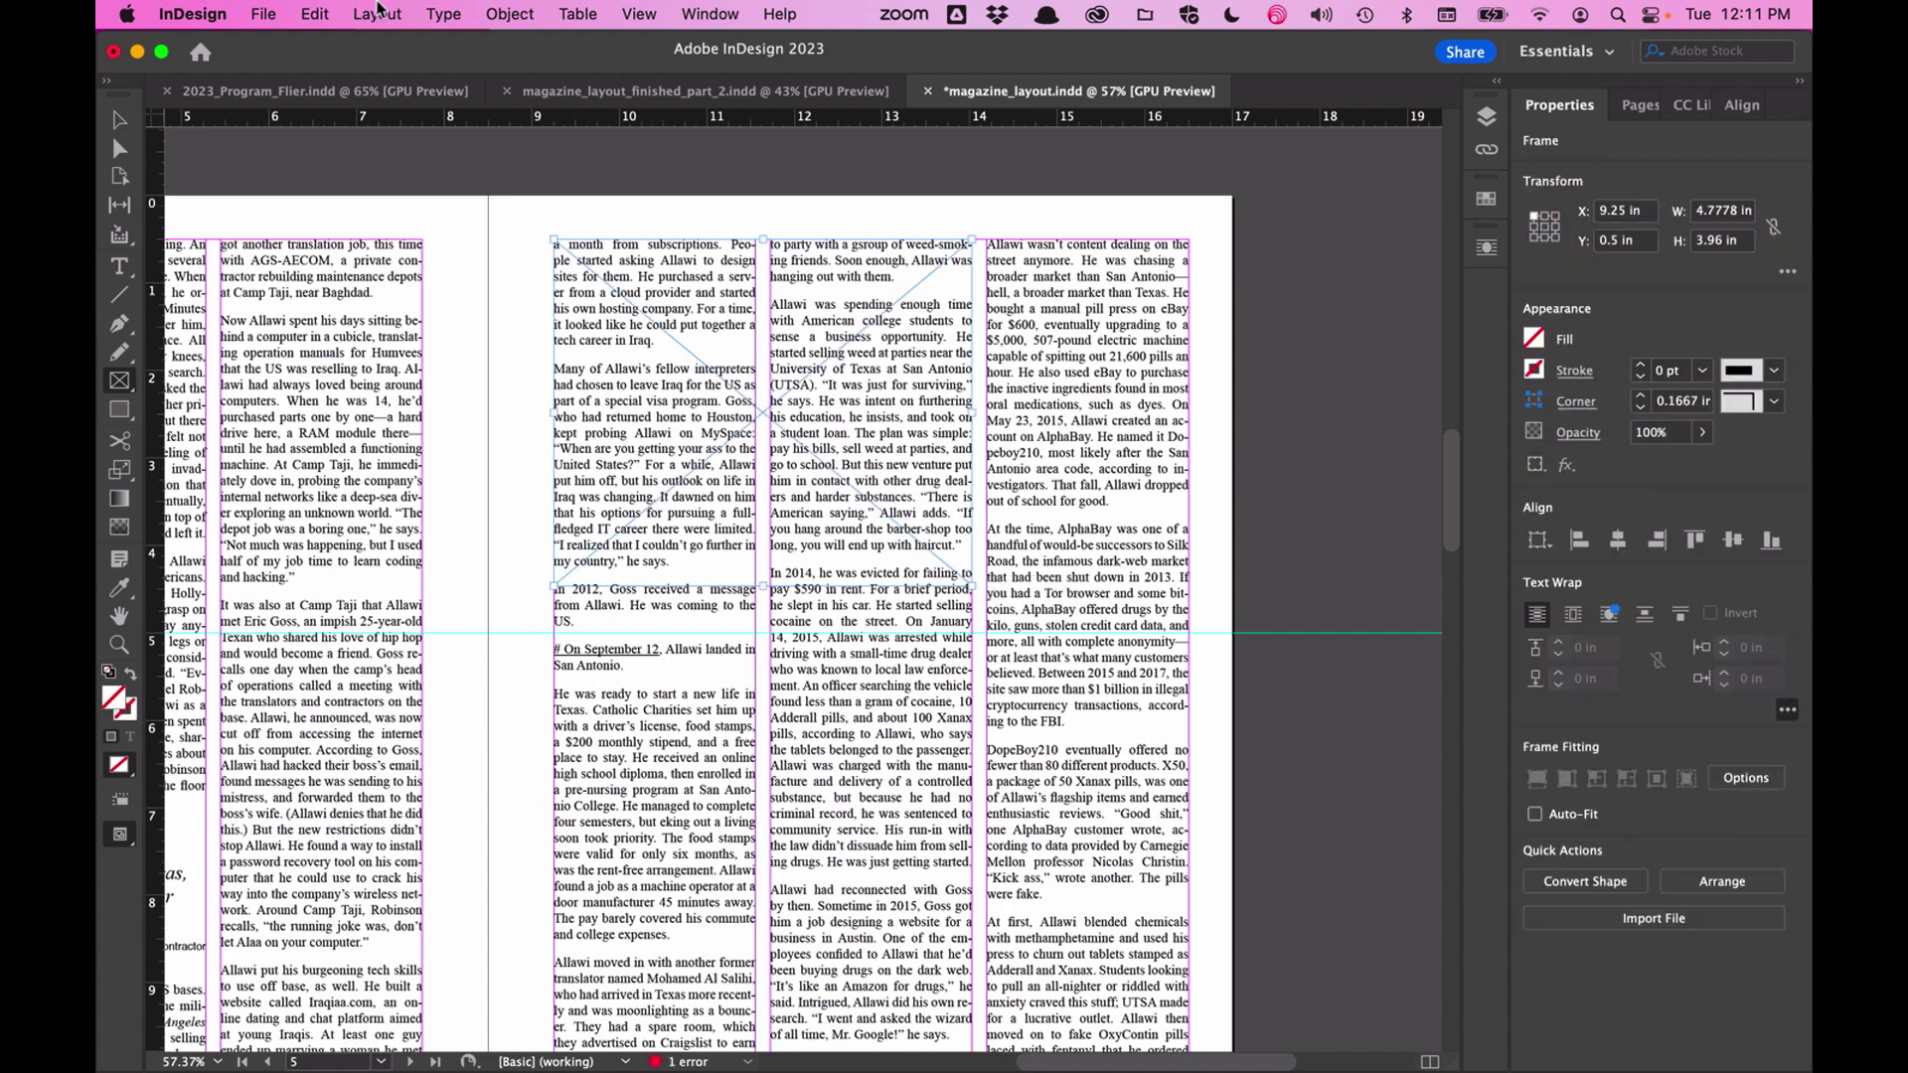
- Place fig1.jpg in the new frame and fill the frame proportionally with the image
click(377, 12)
mouse_move(266, 12)
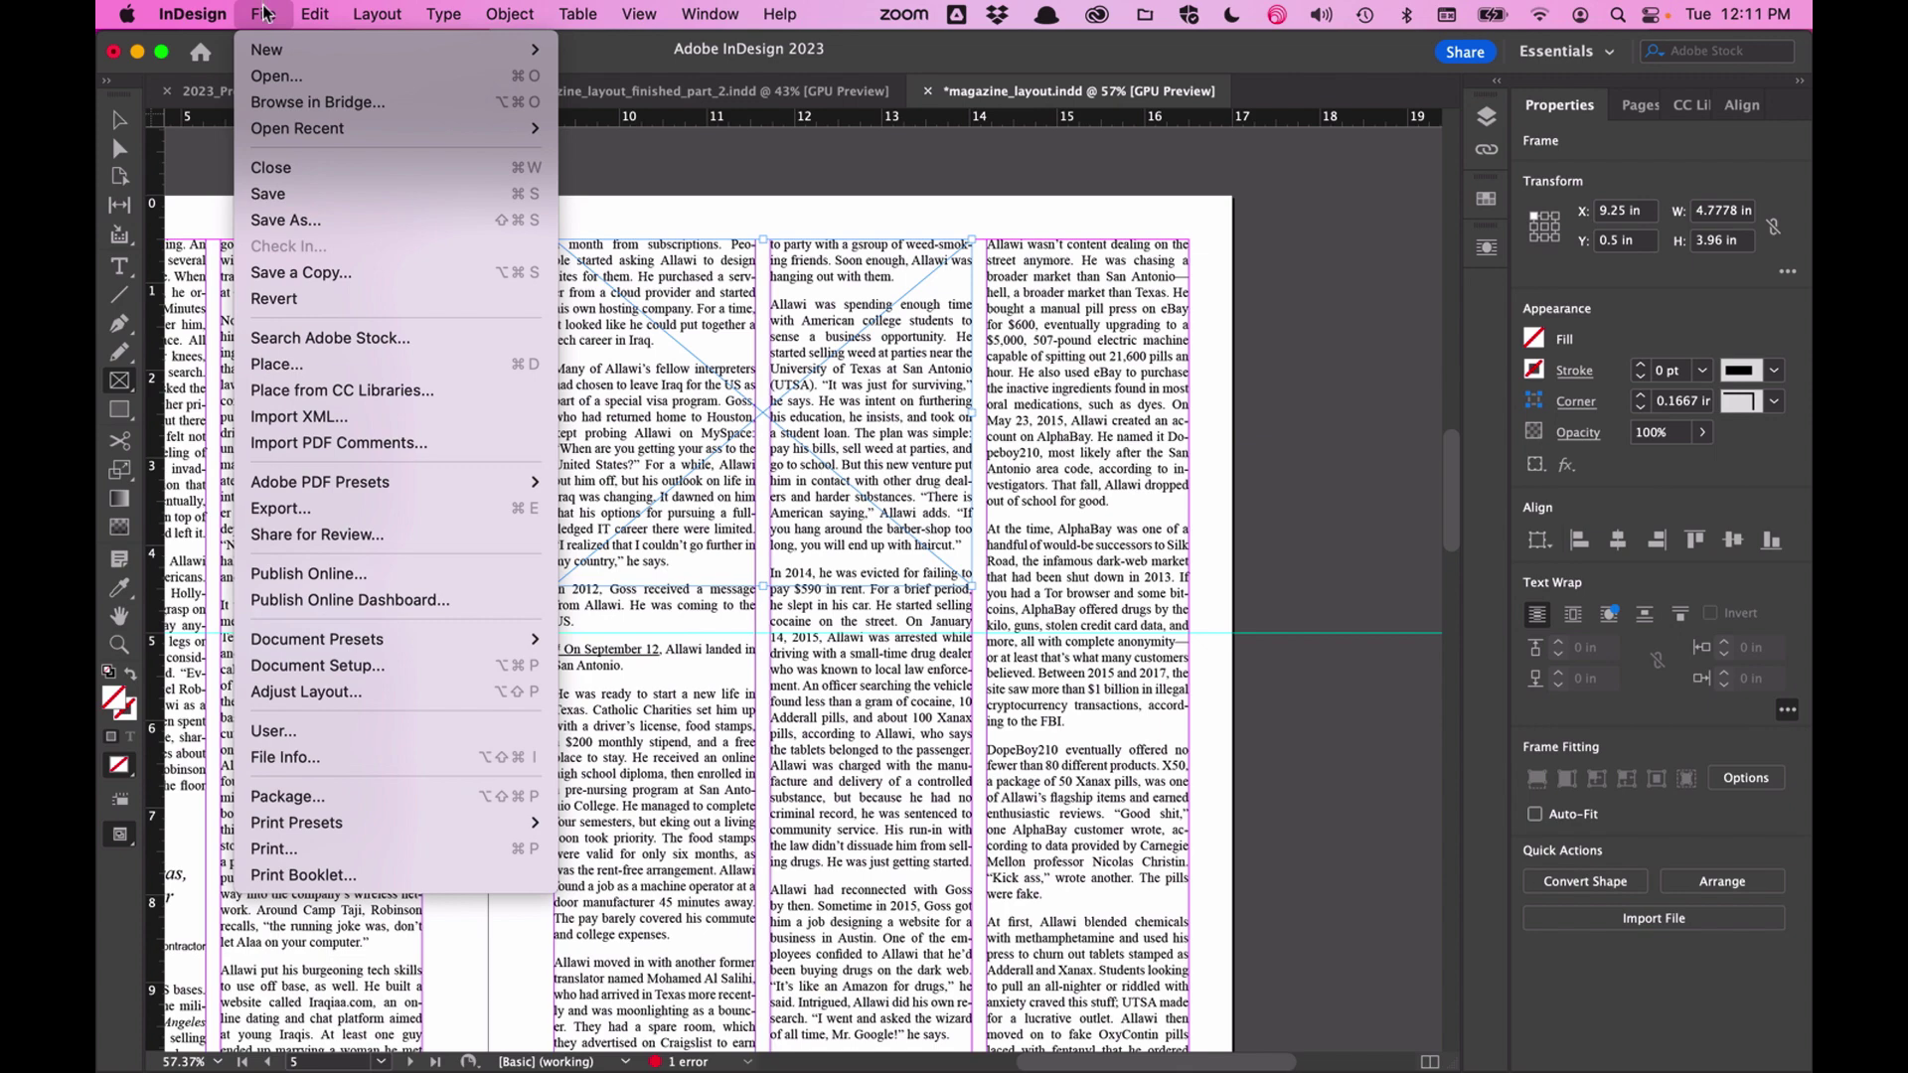
click(326, 356)
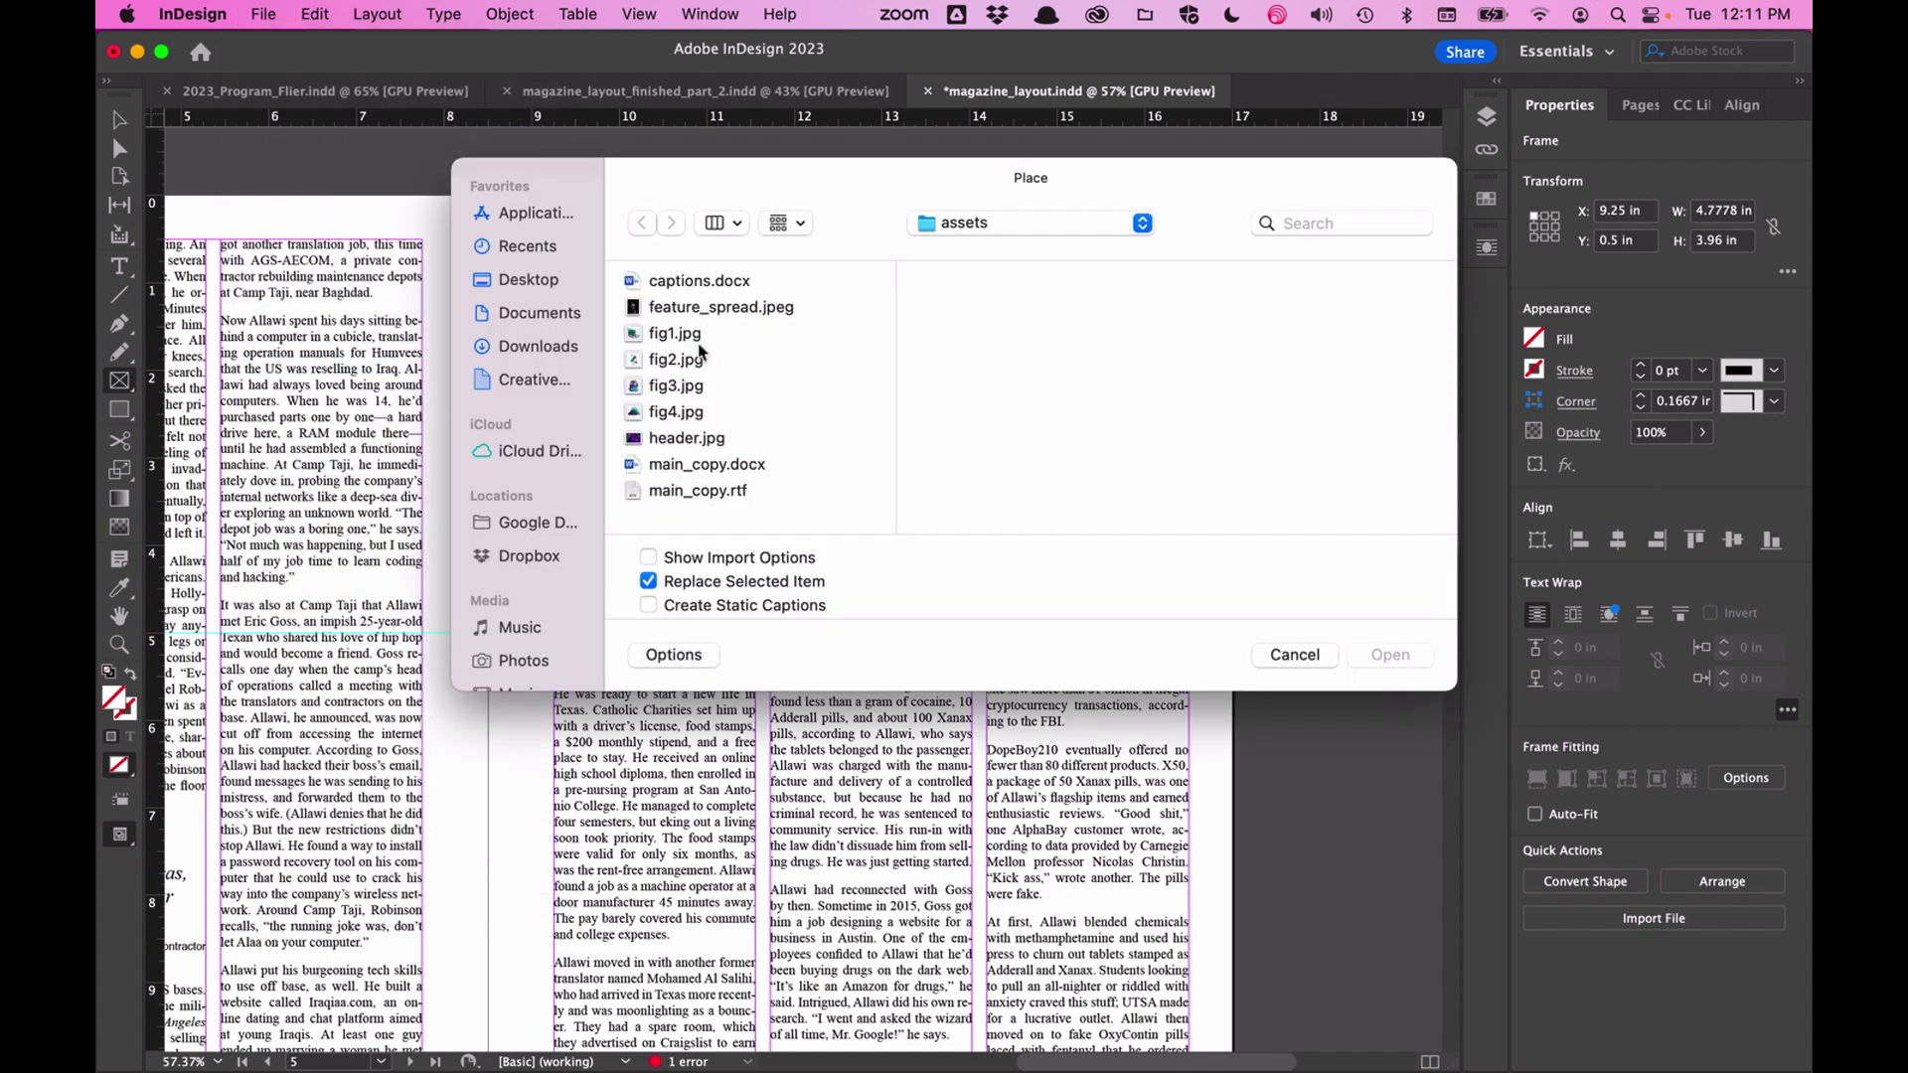
click(700, 343)
key(Return)
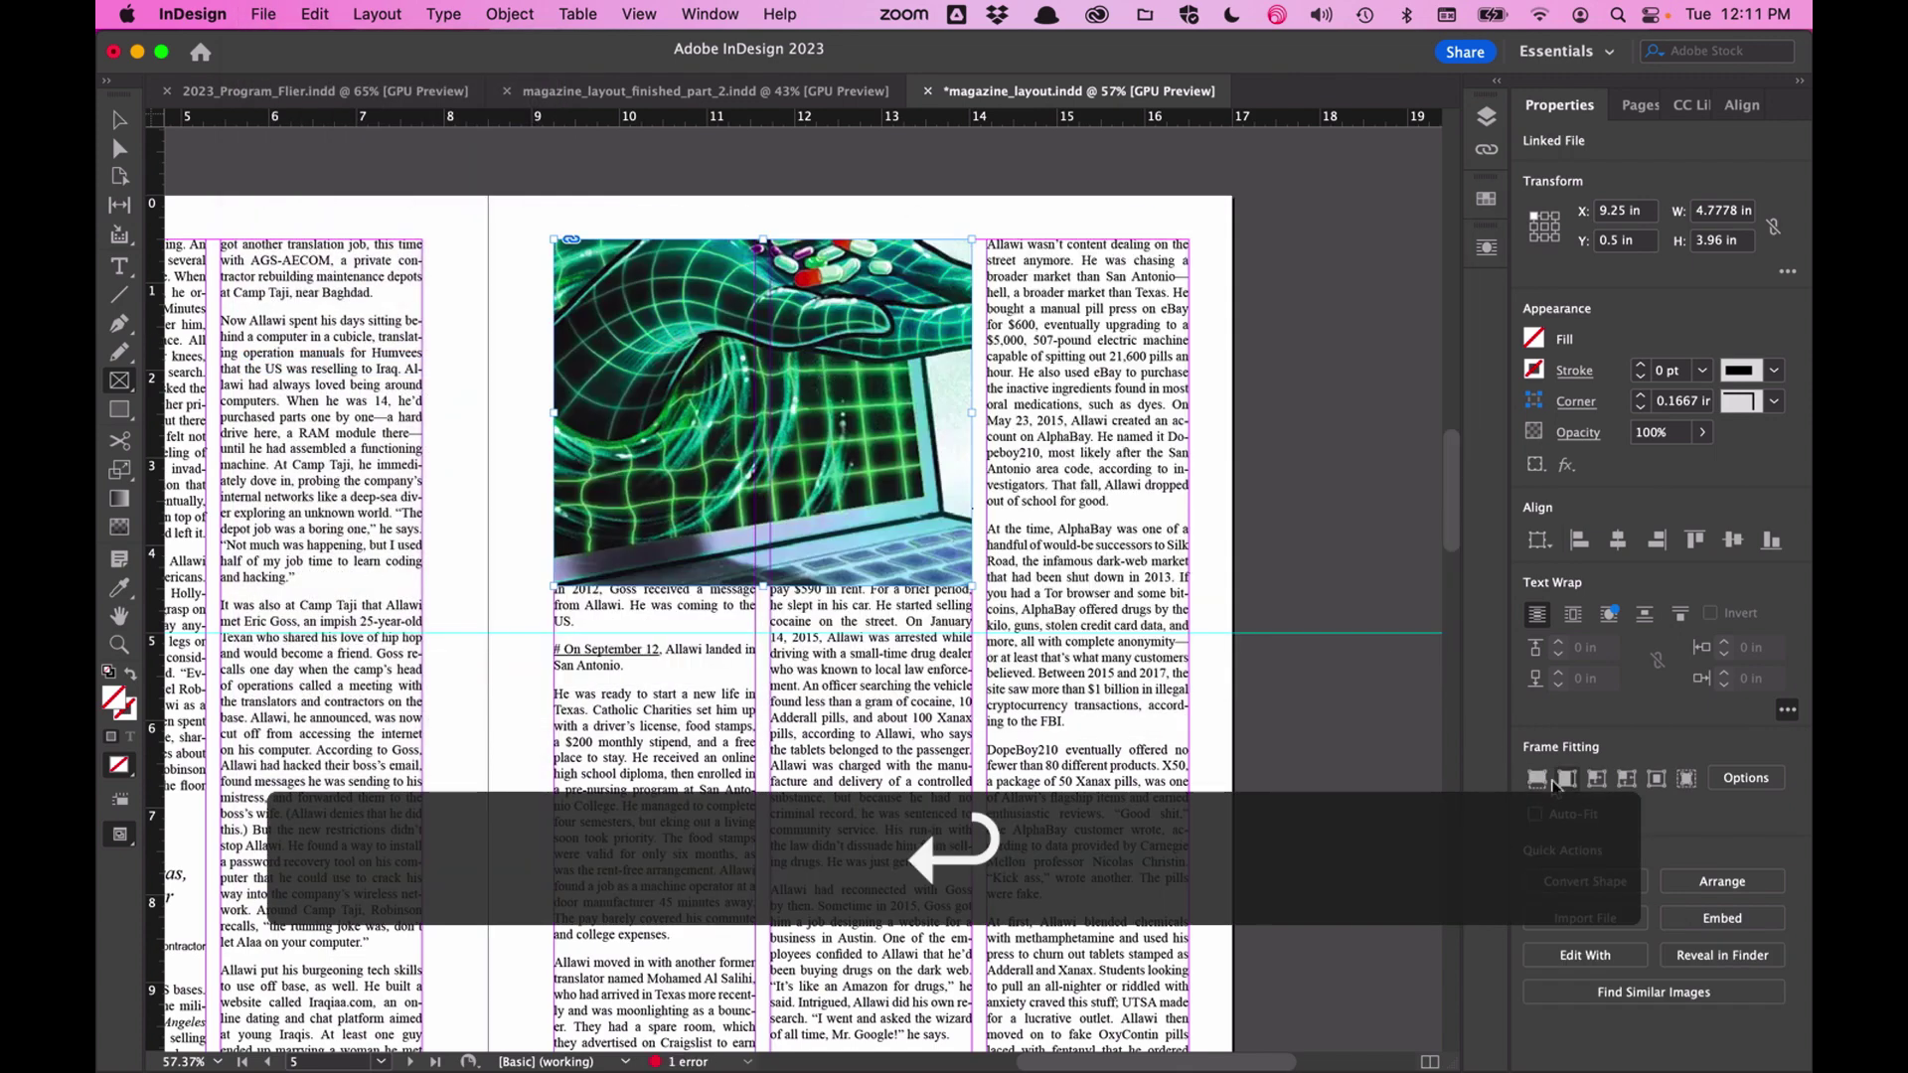
click(1541, 784)
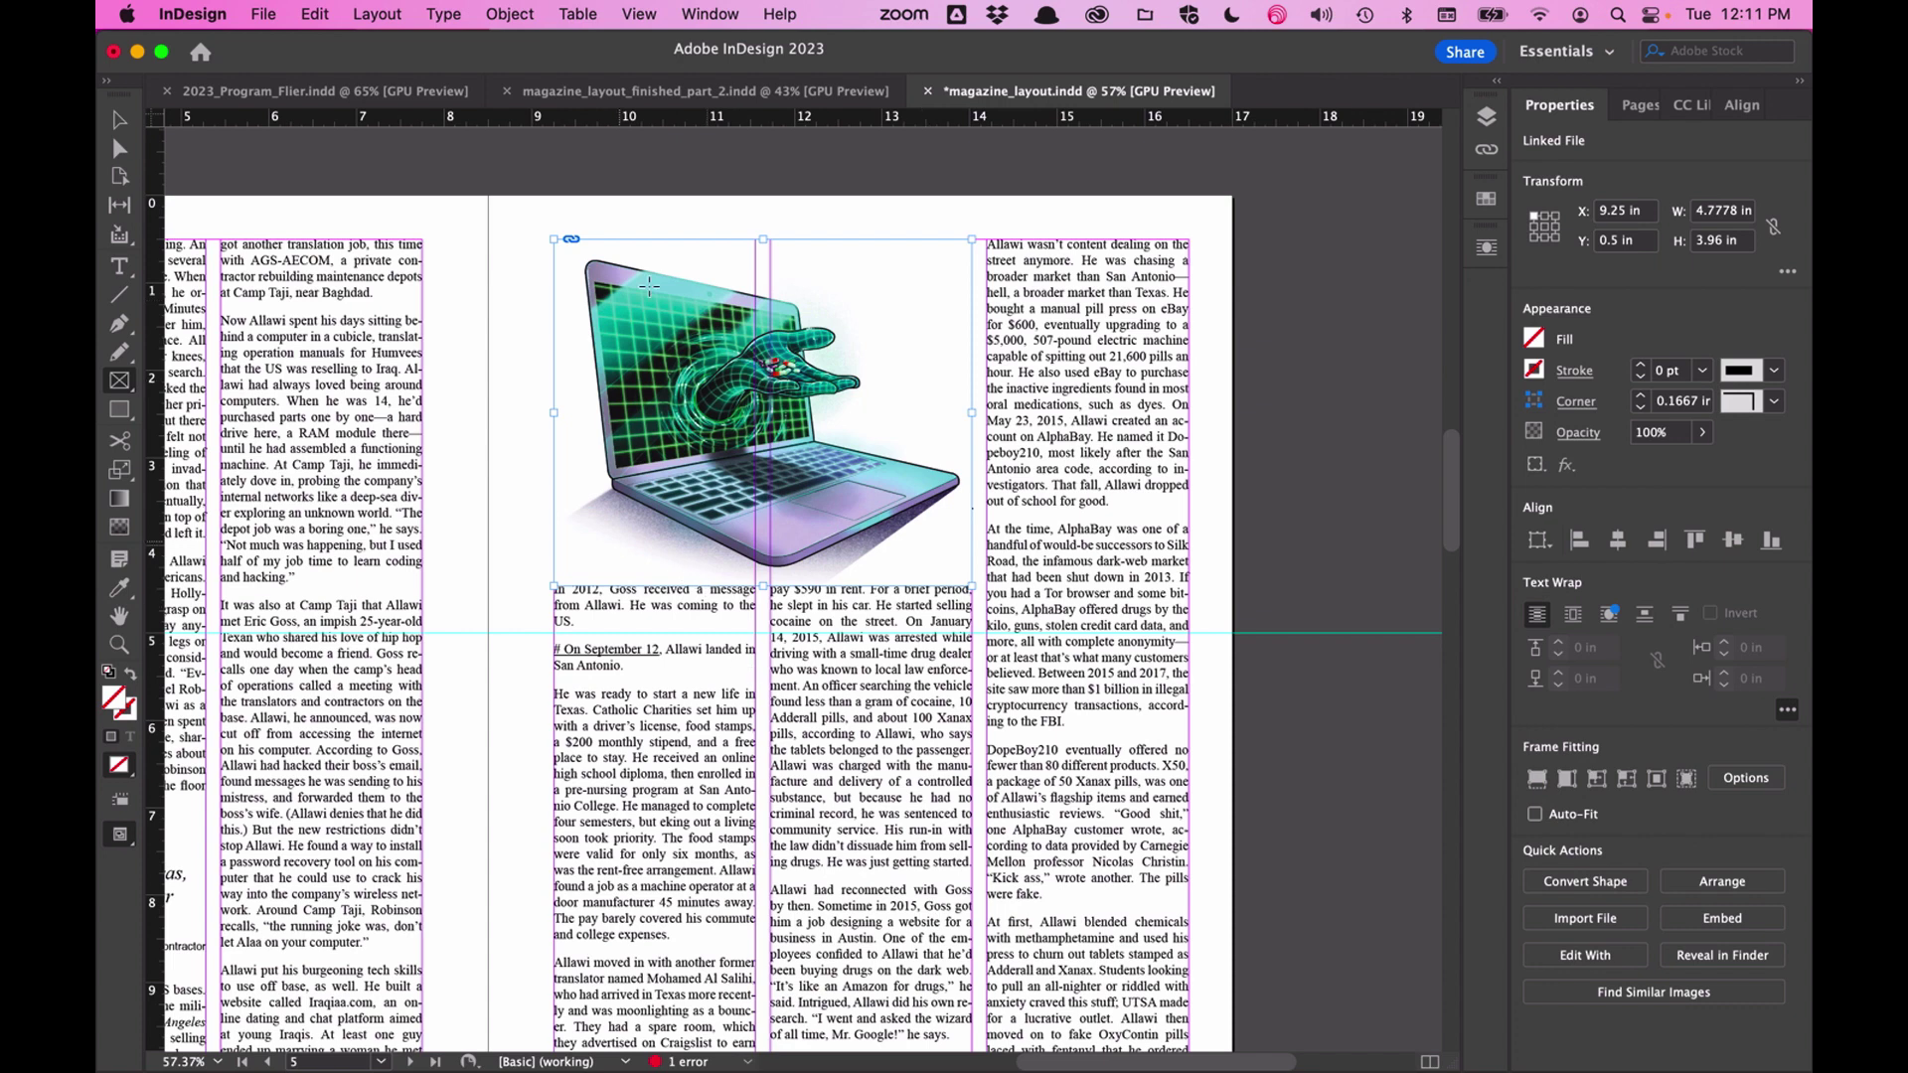
- Wrap the article text around the laptop image's bounding box with a bottom offset of 0.0625 in
click(1575, 616)
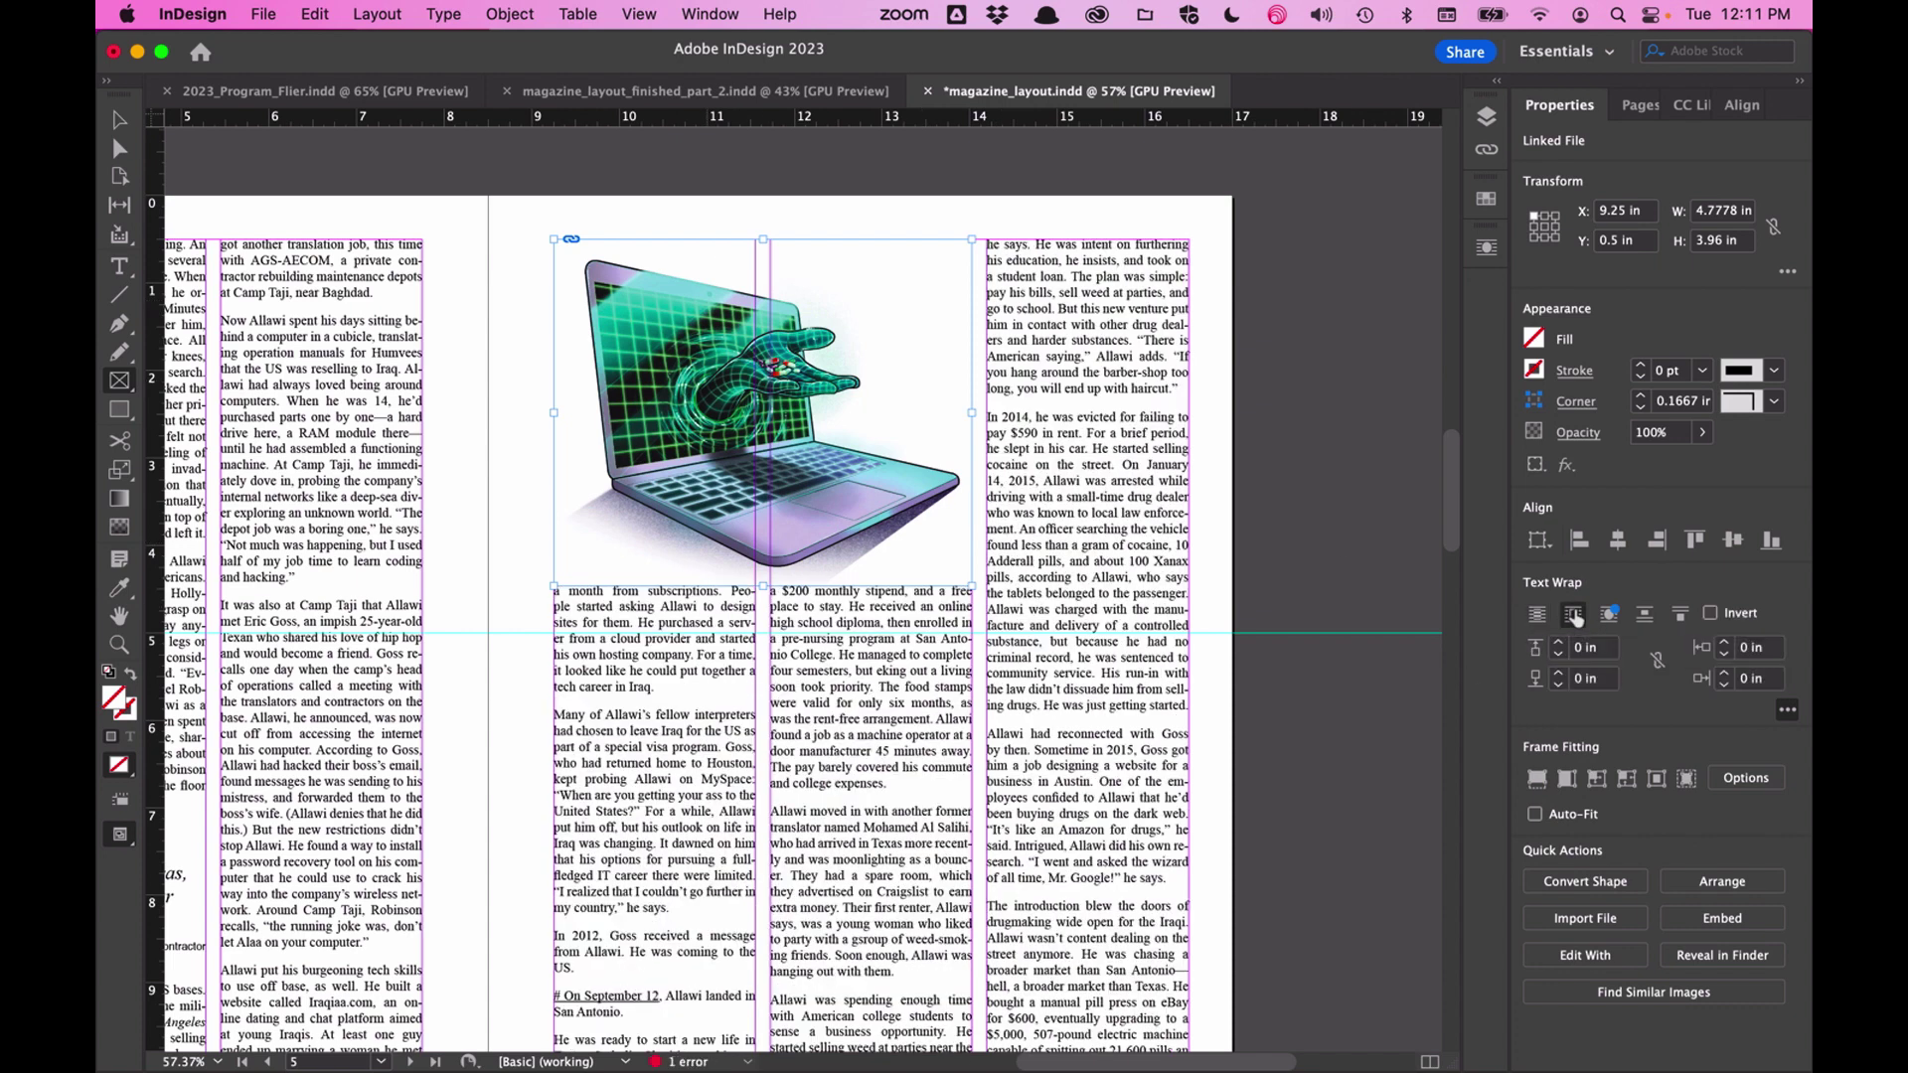
click(1560, 674)
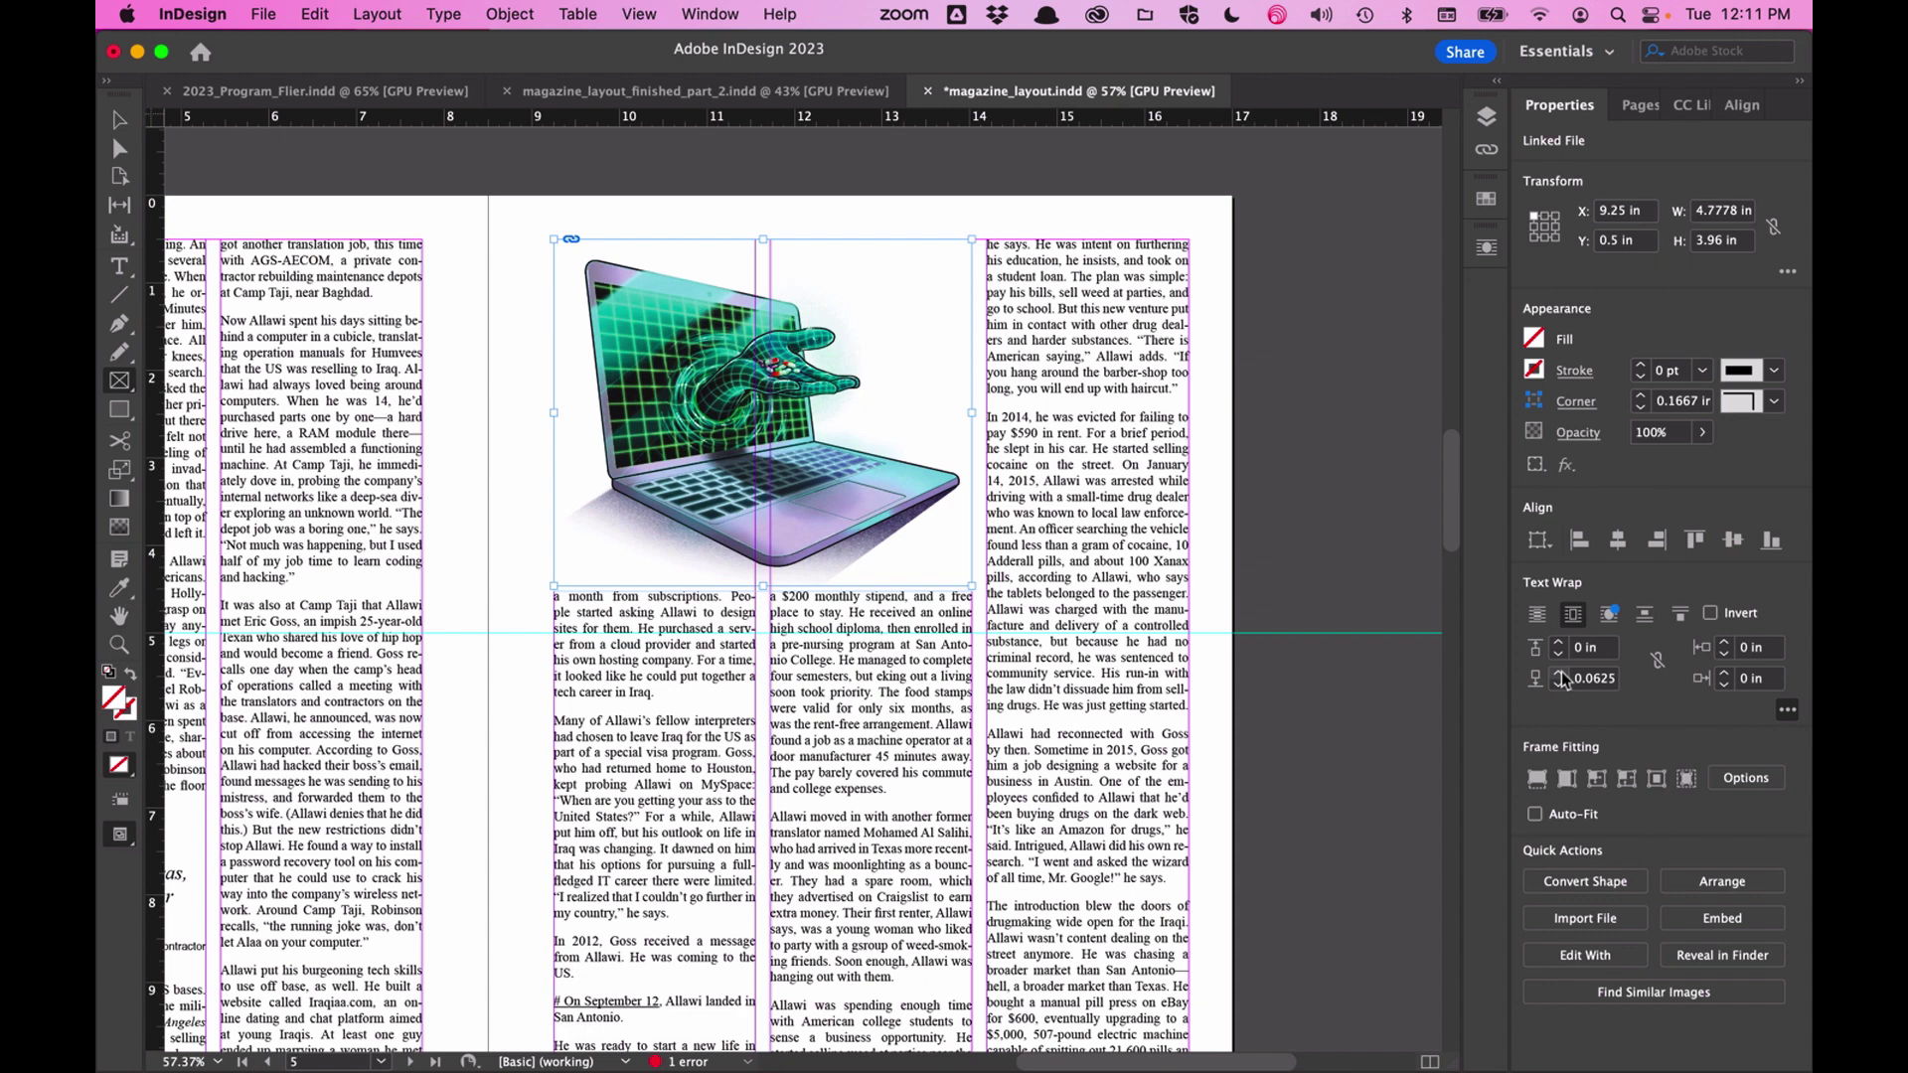
key(Escape)
key(v)
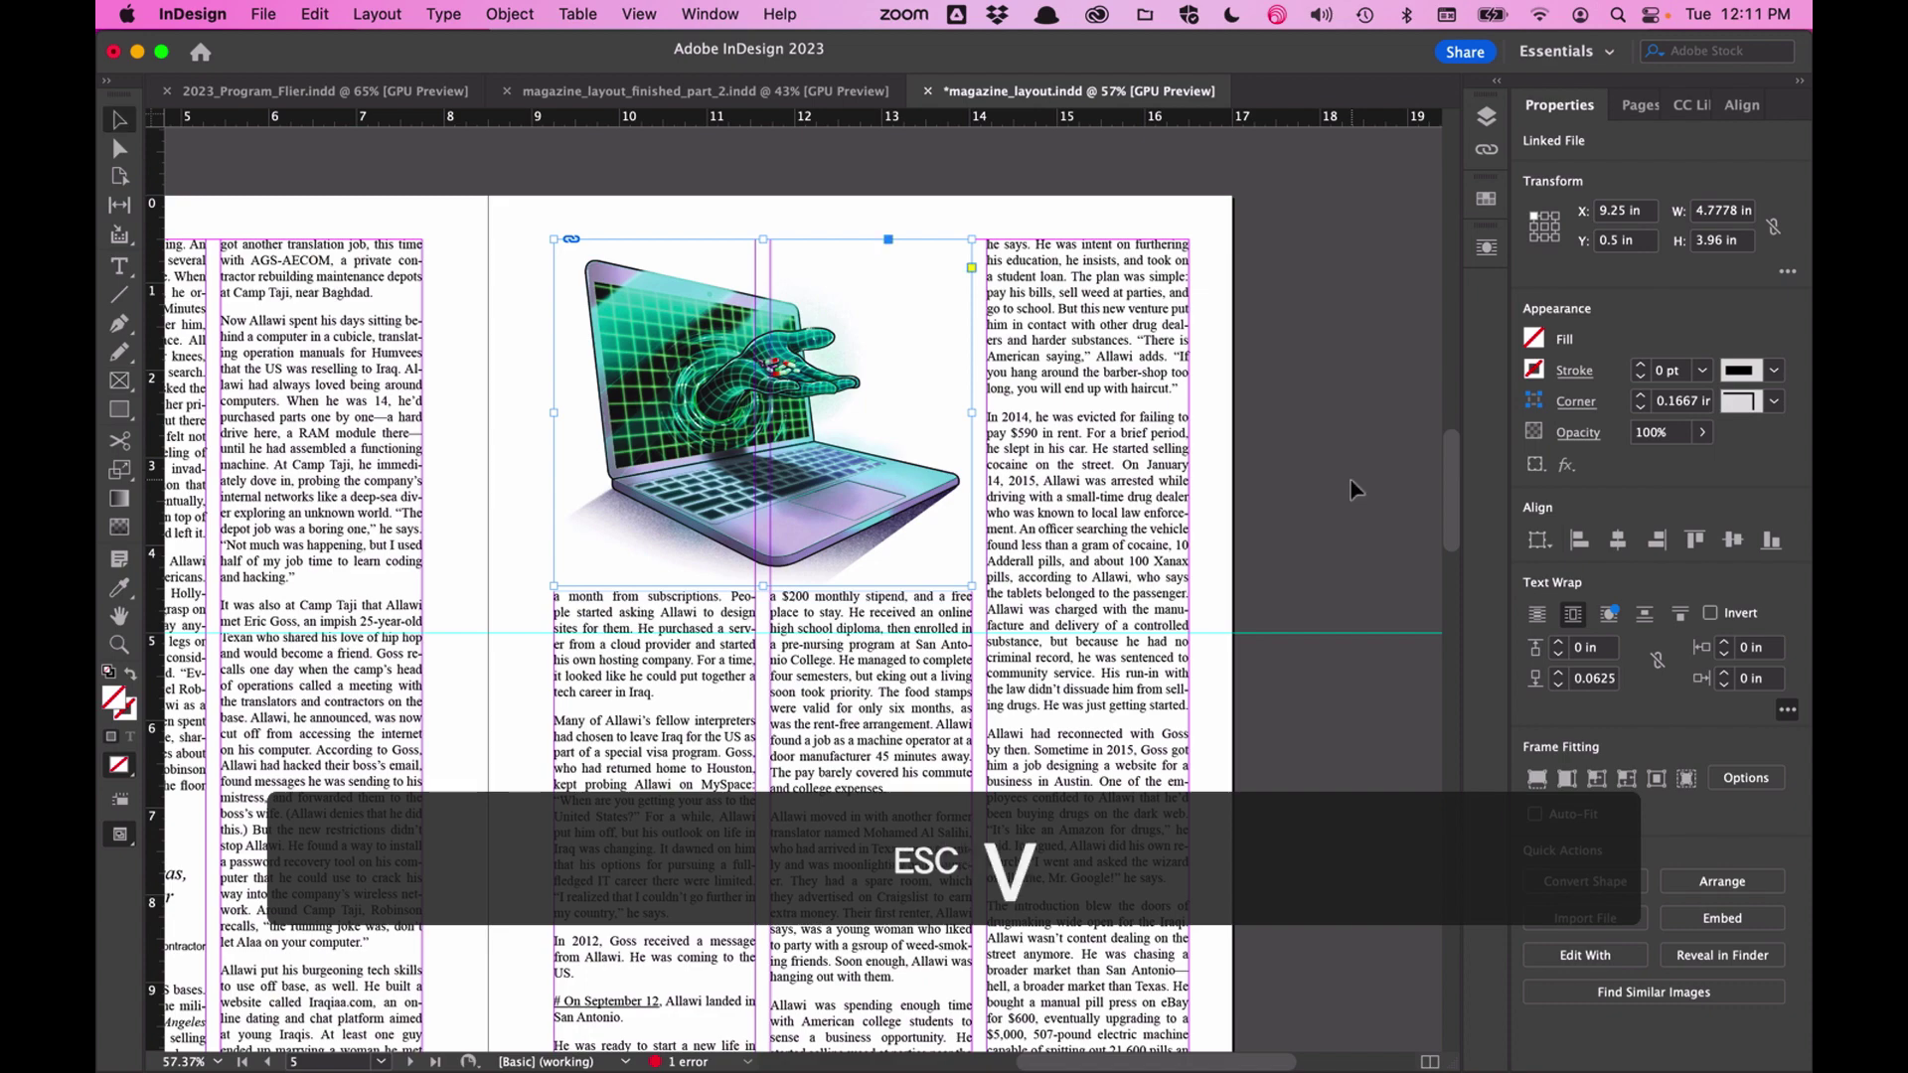
click(1354, 489)
scroll(1354, 489, down, 1)
scroll(1354, 489, right, 4)
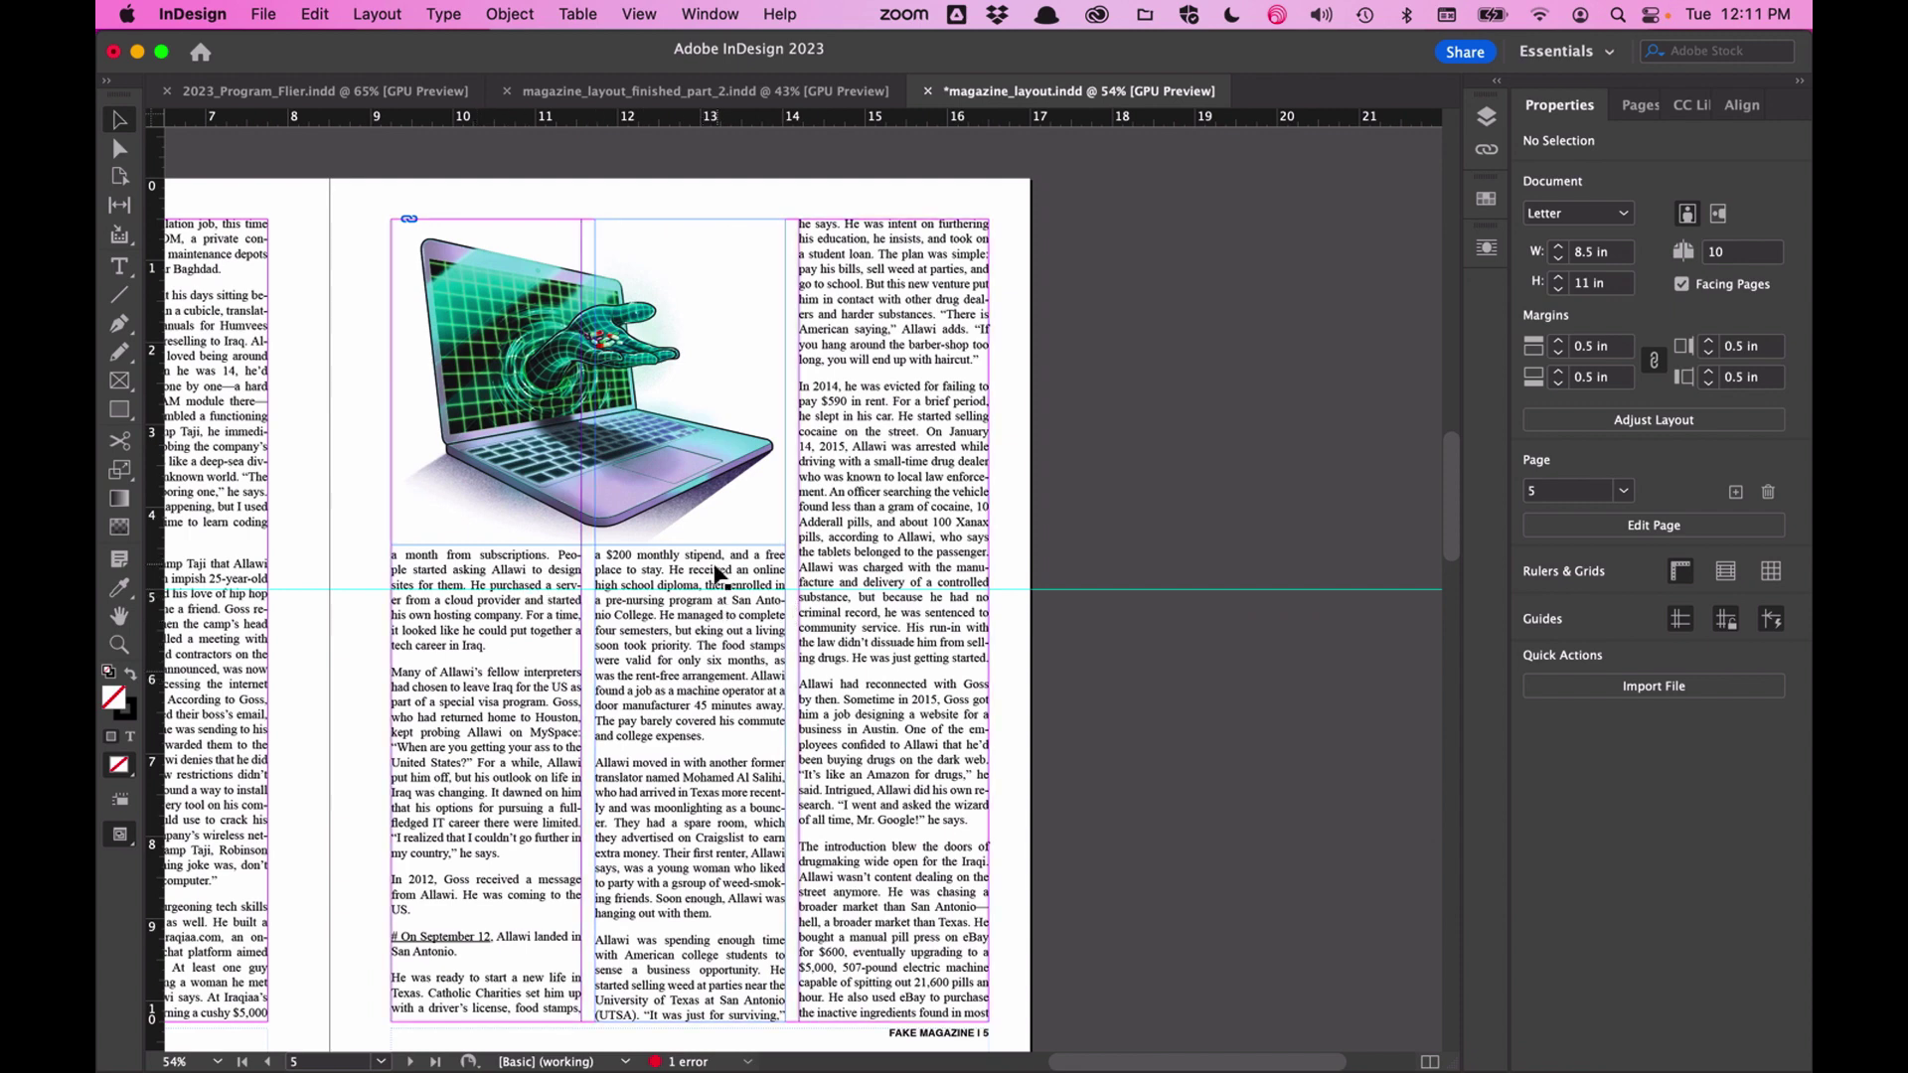
- Draw a text frame about 3.54 by 0.64 in on the pasteboard beside page 5 and fill it with placeholder text
click(119, 266)
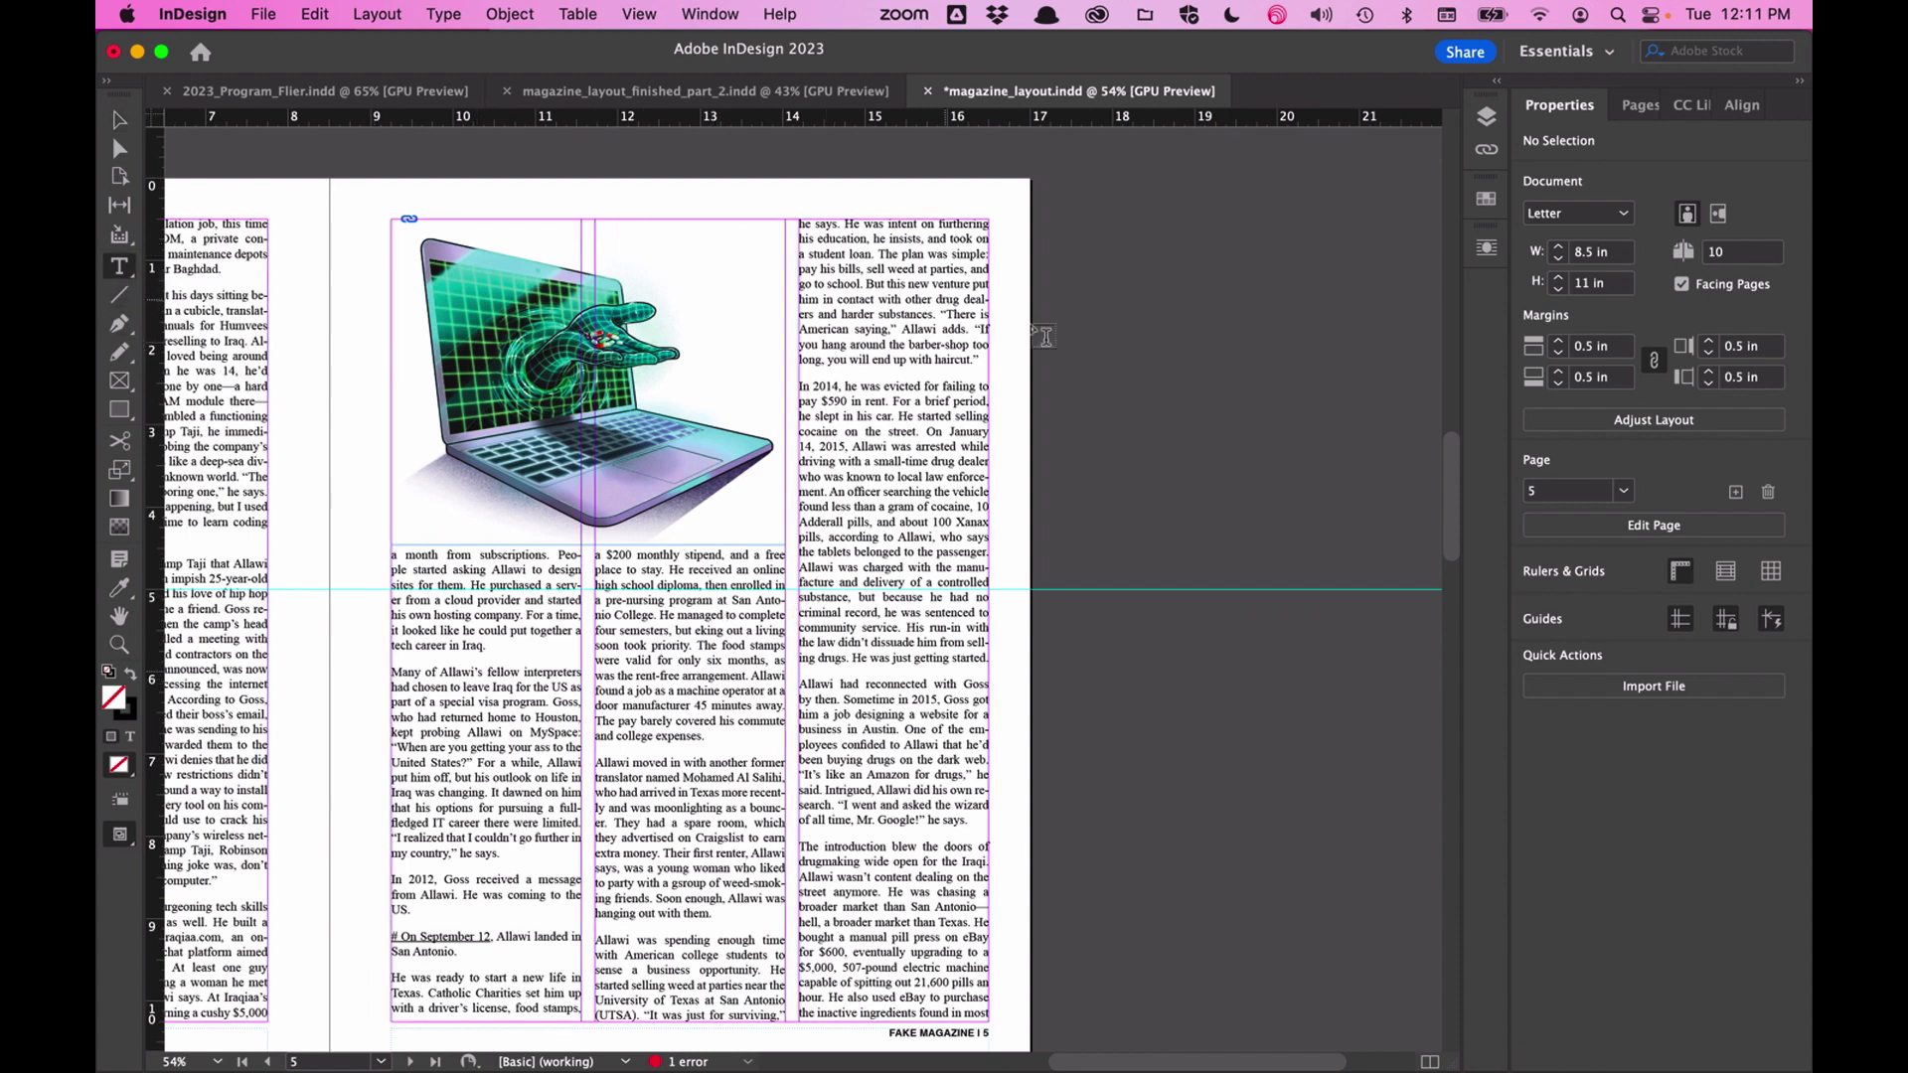
drag(1071, 344, 1361, 395)
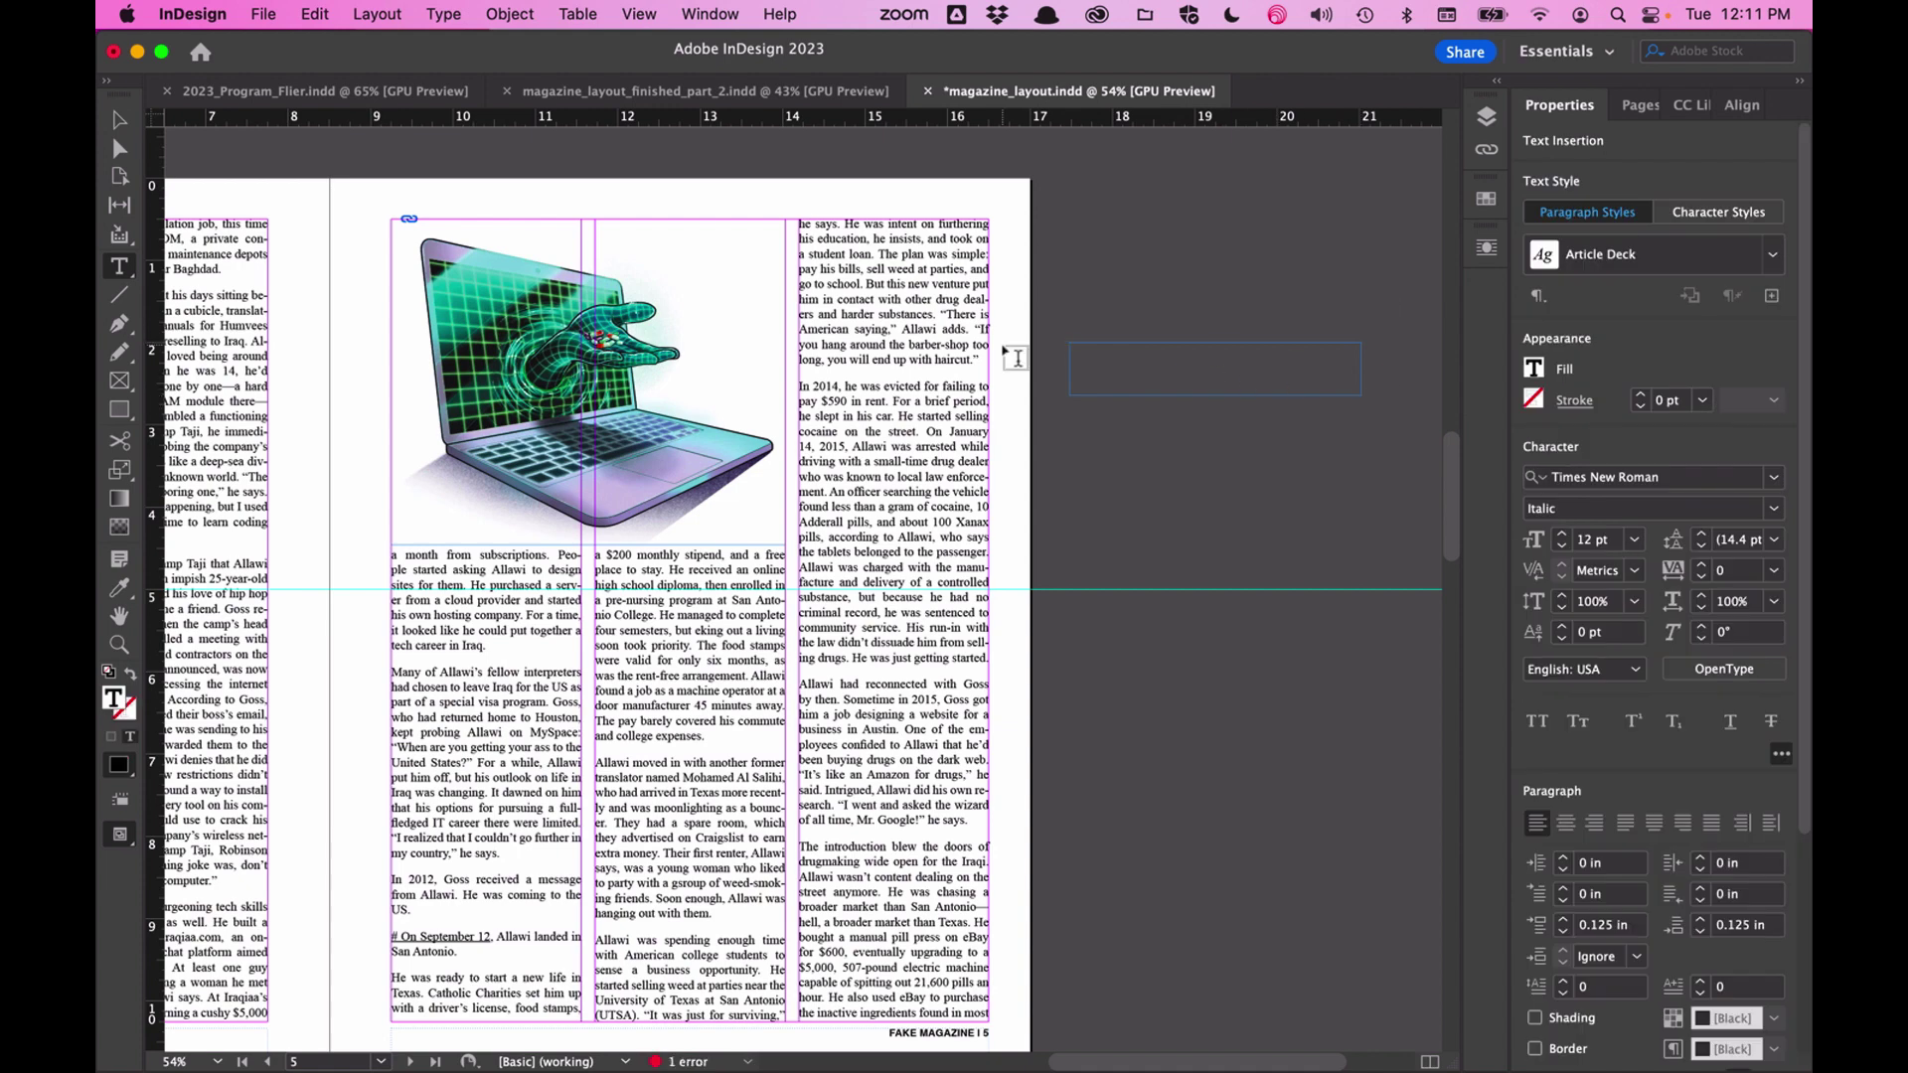
click(395, 10)
mouse_move(441, 10)
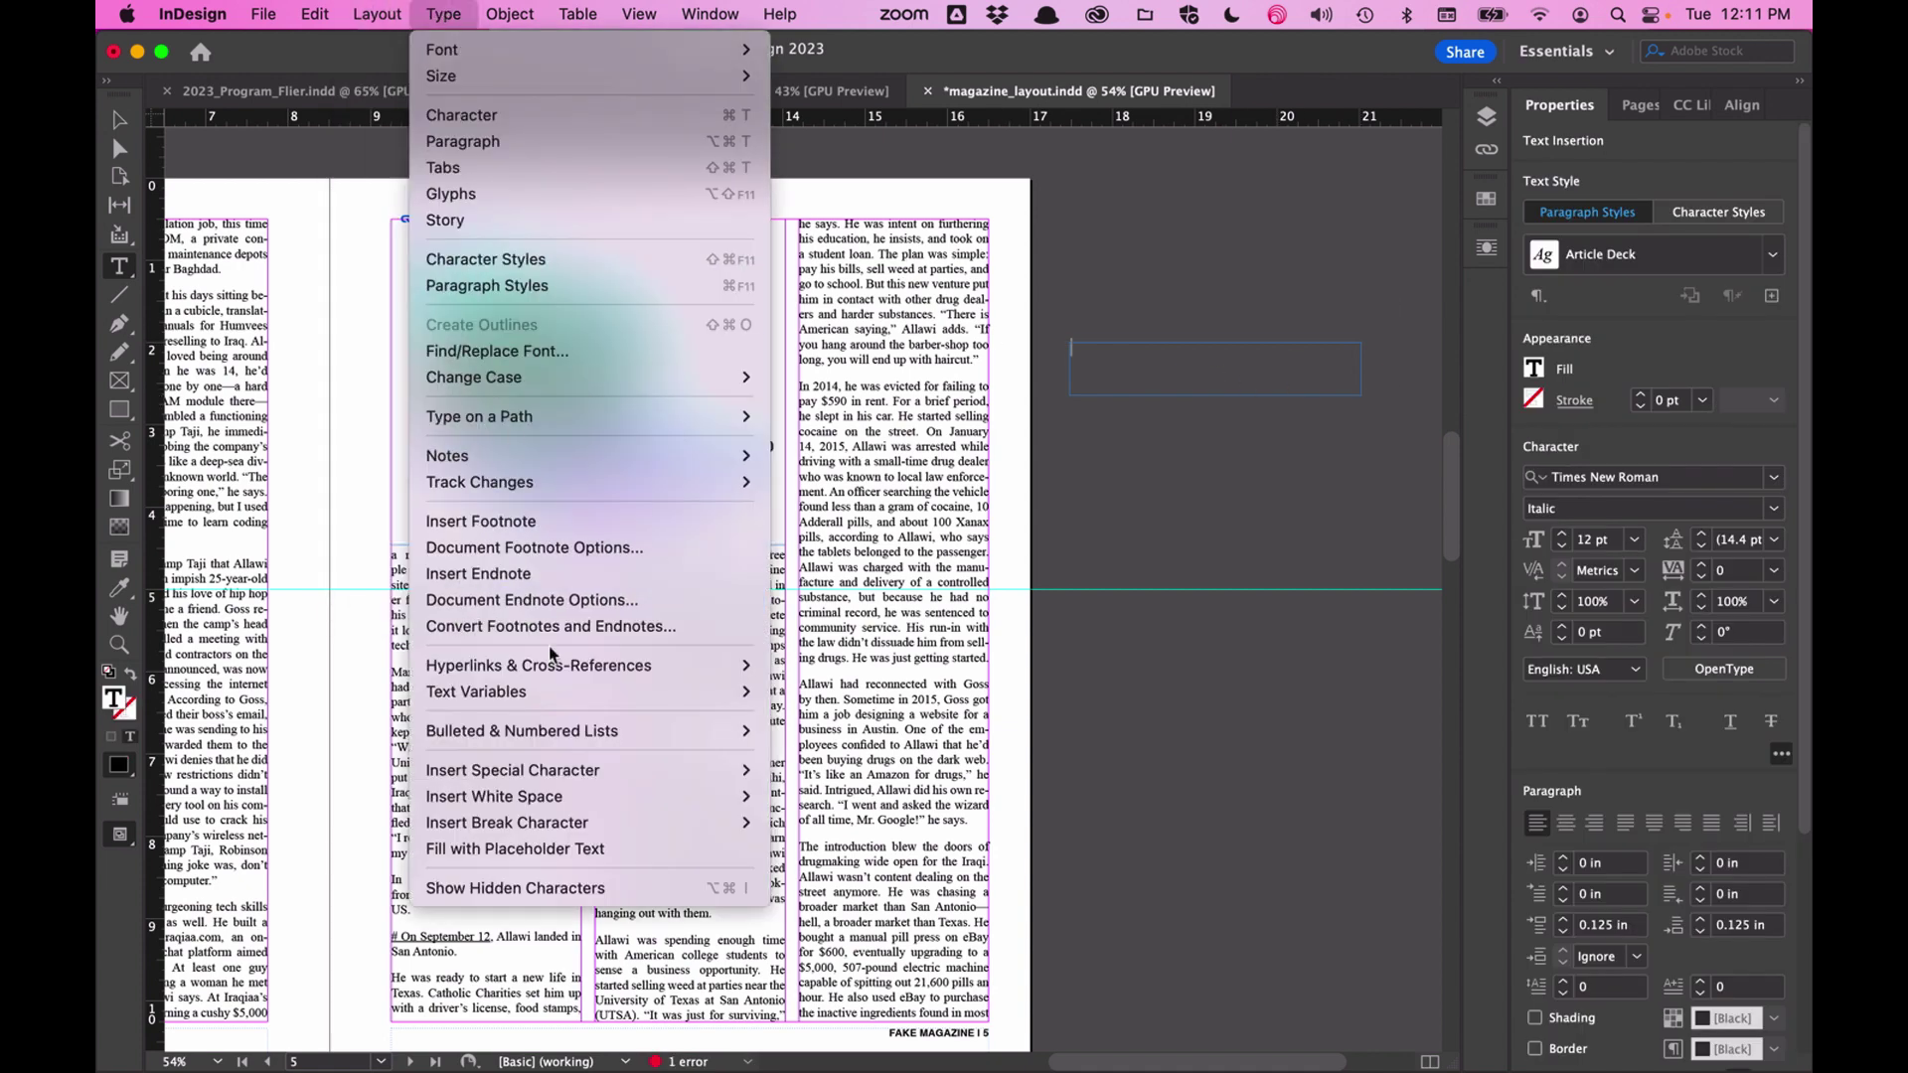
click(527, 848)
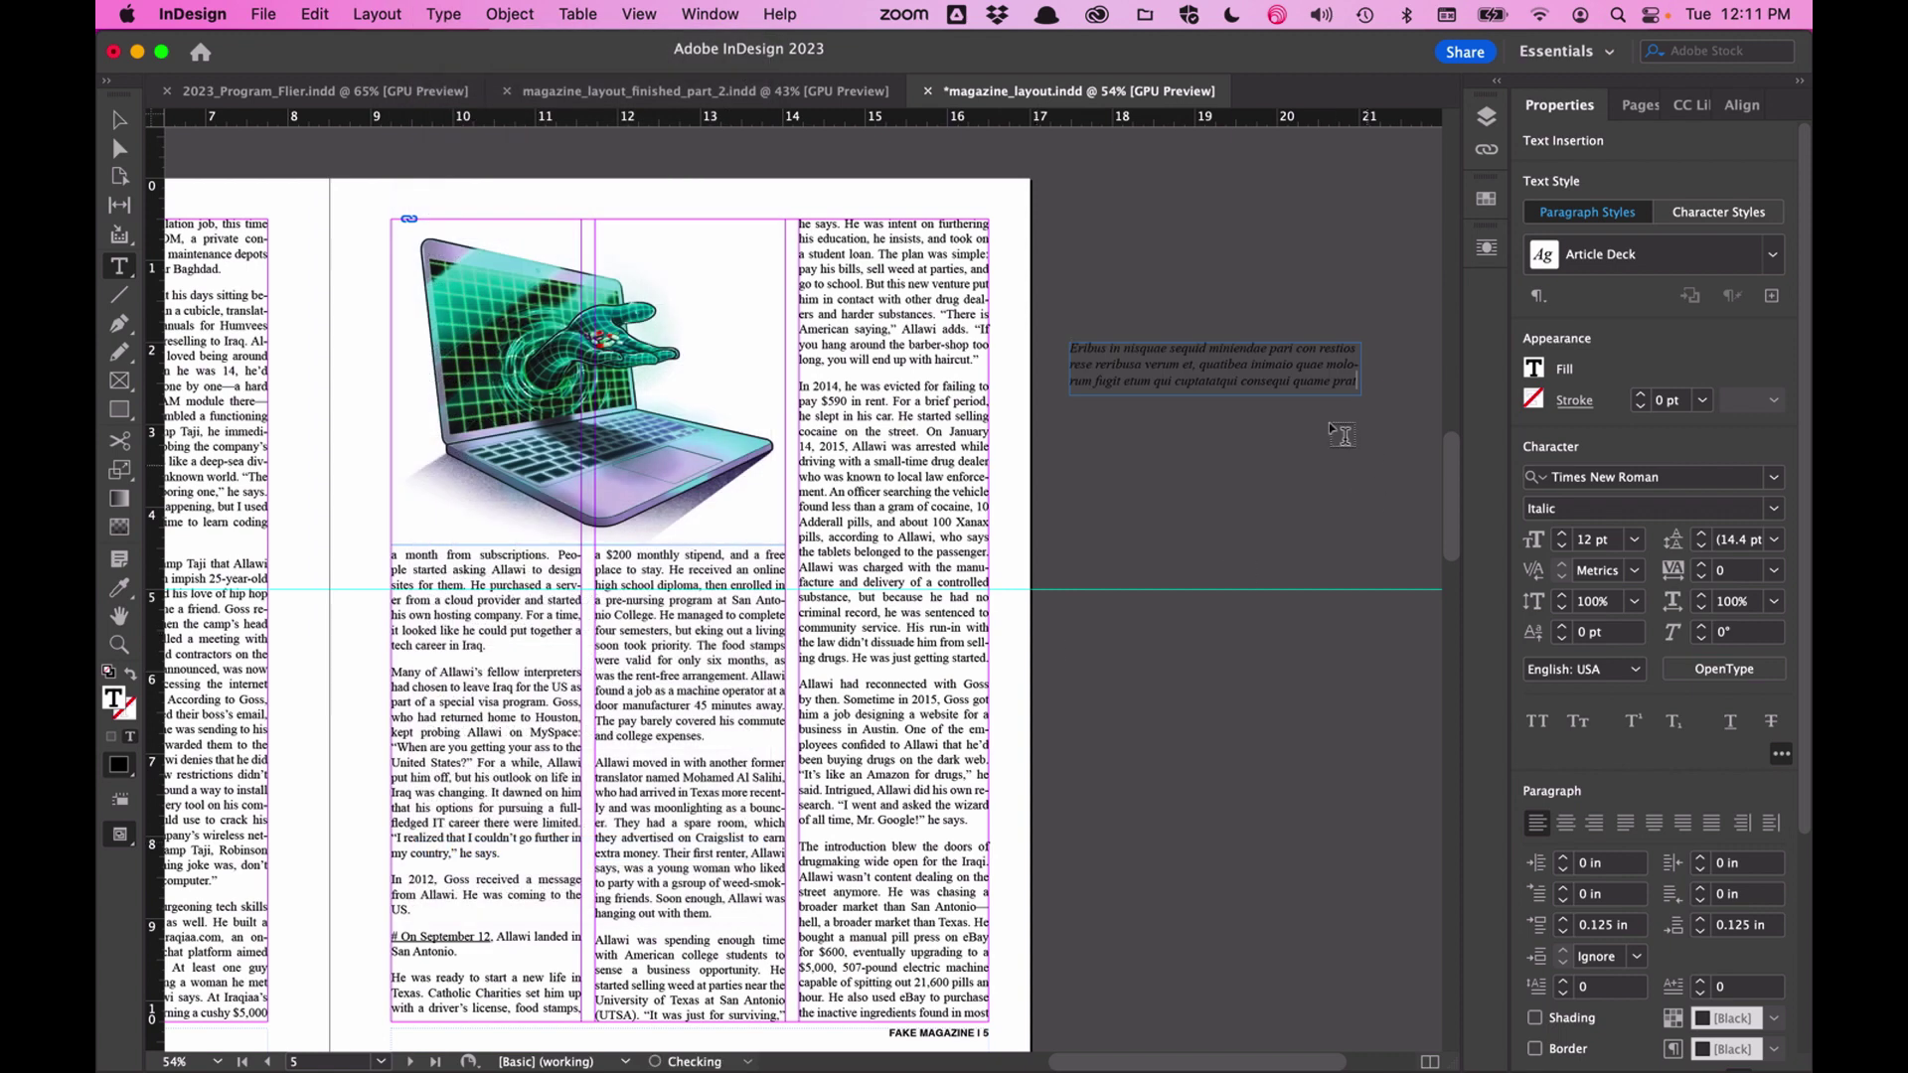
- Trim the placeholder text so it ends partway through its second line and apply the Caption paragraph style
drag(1262, 366, 1342, 428)
key(BackSpace)
key(Escape)
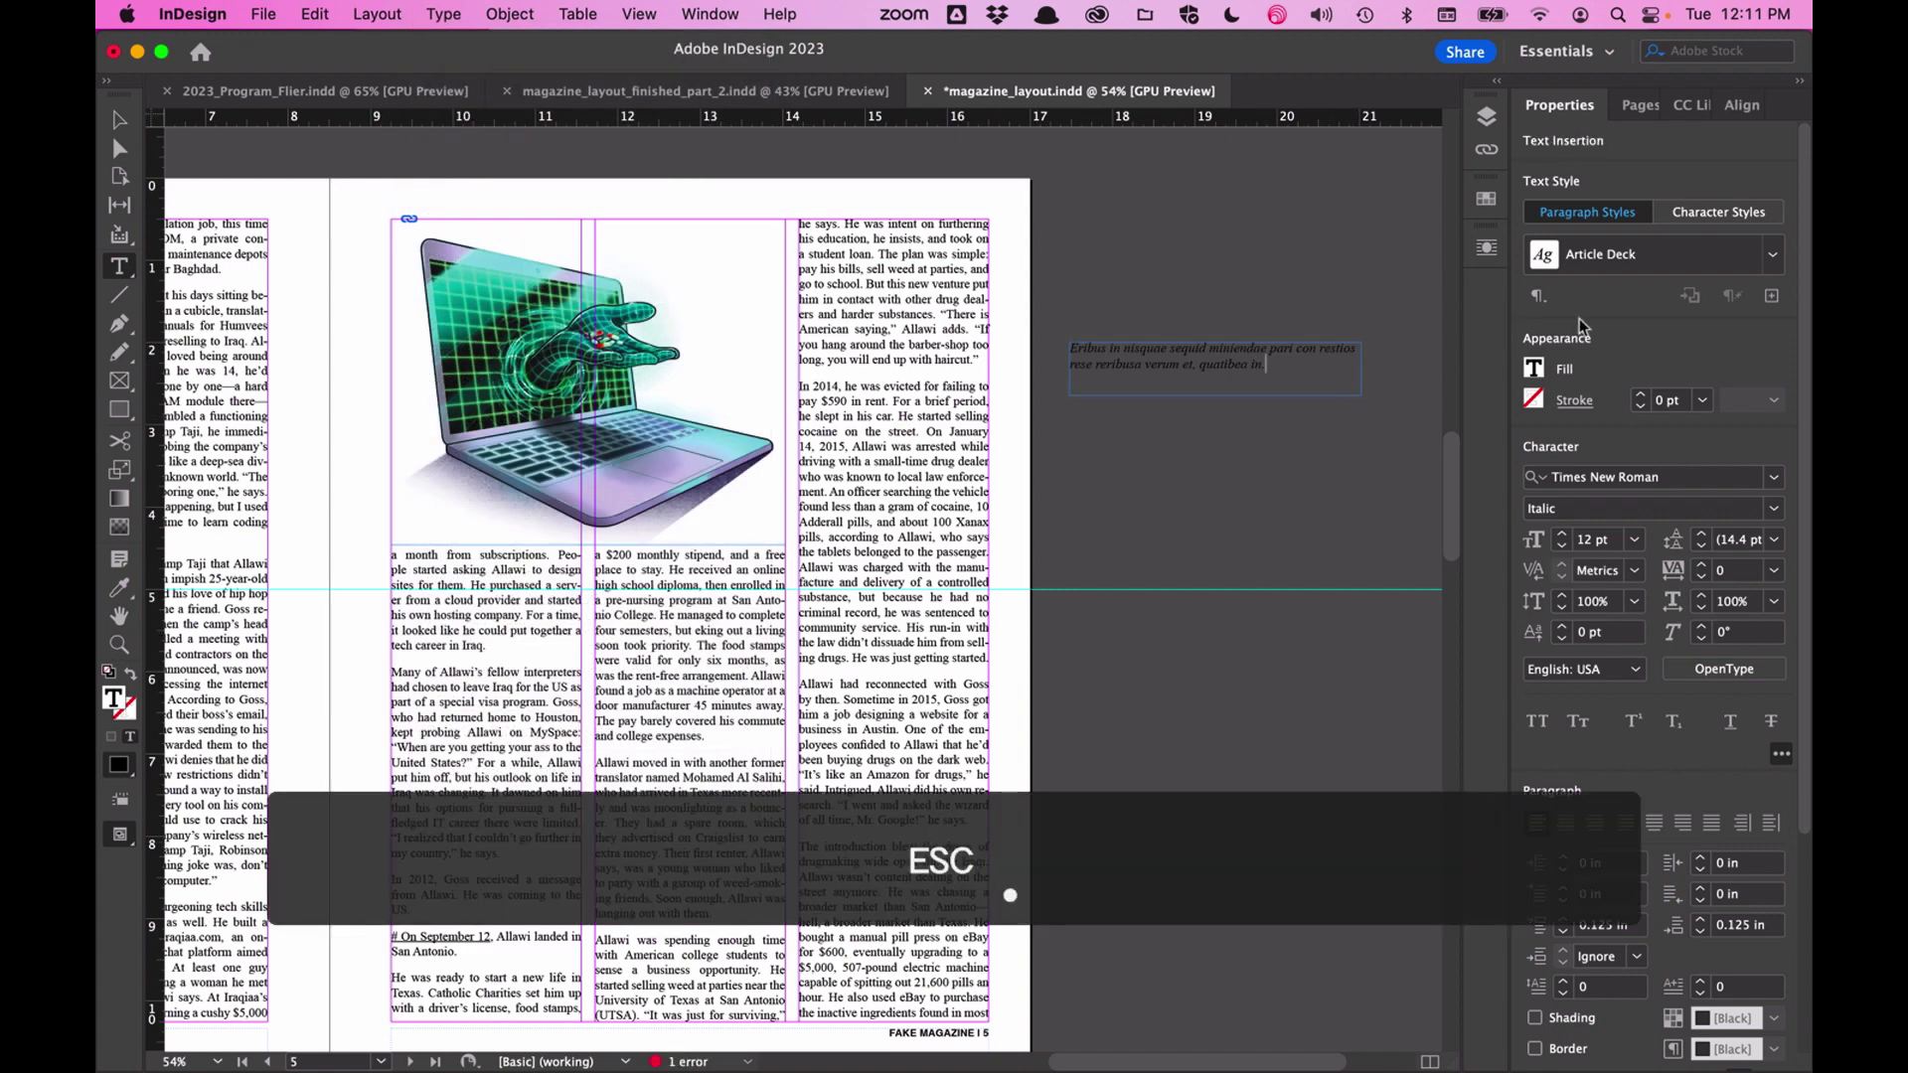
click(1773, 254)
click(1618, 669)
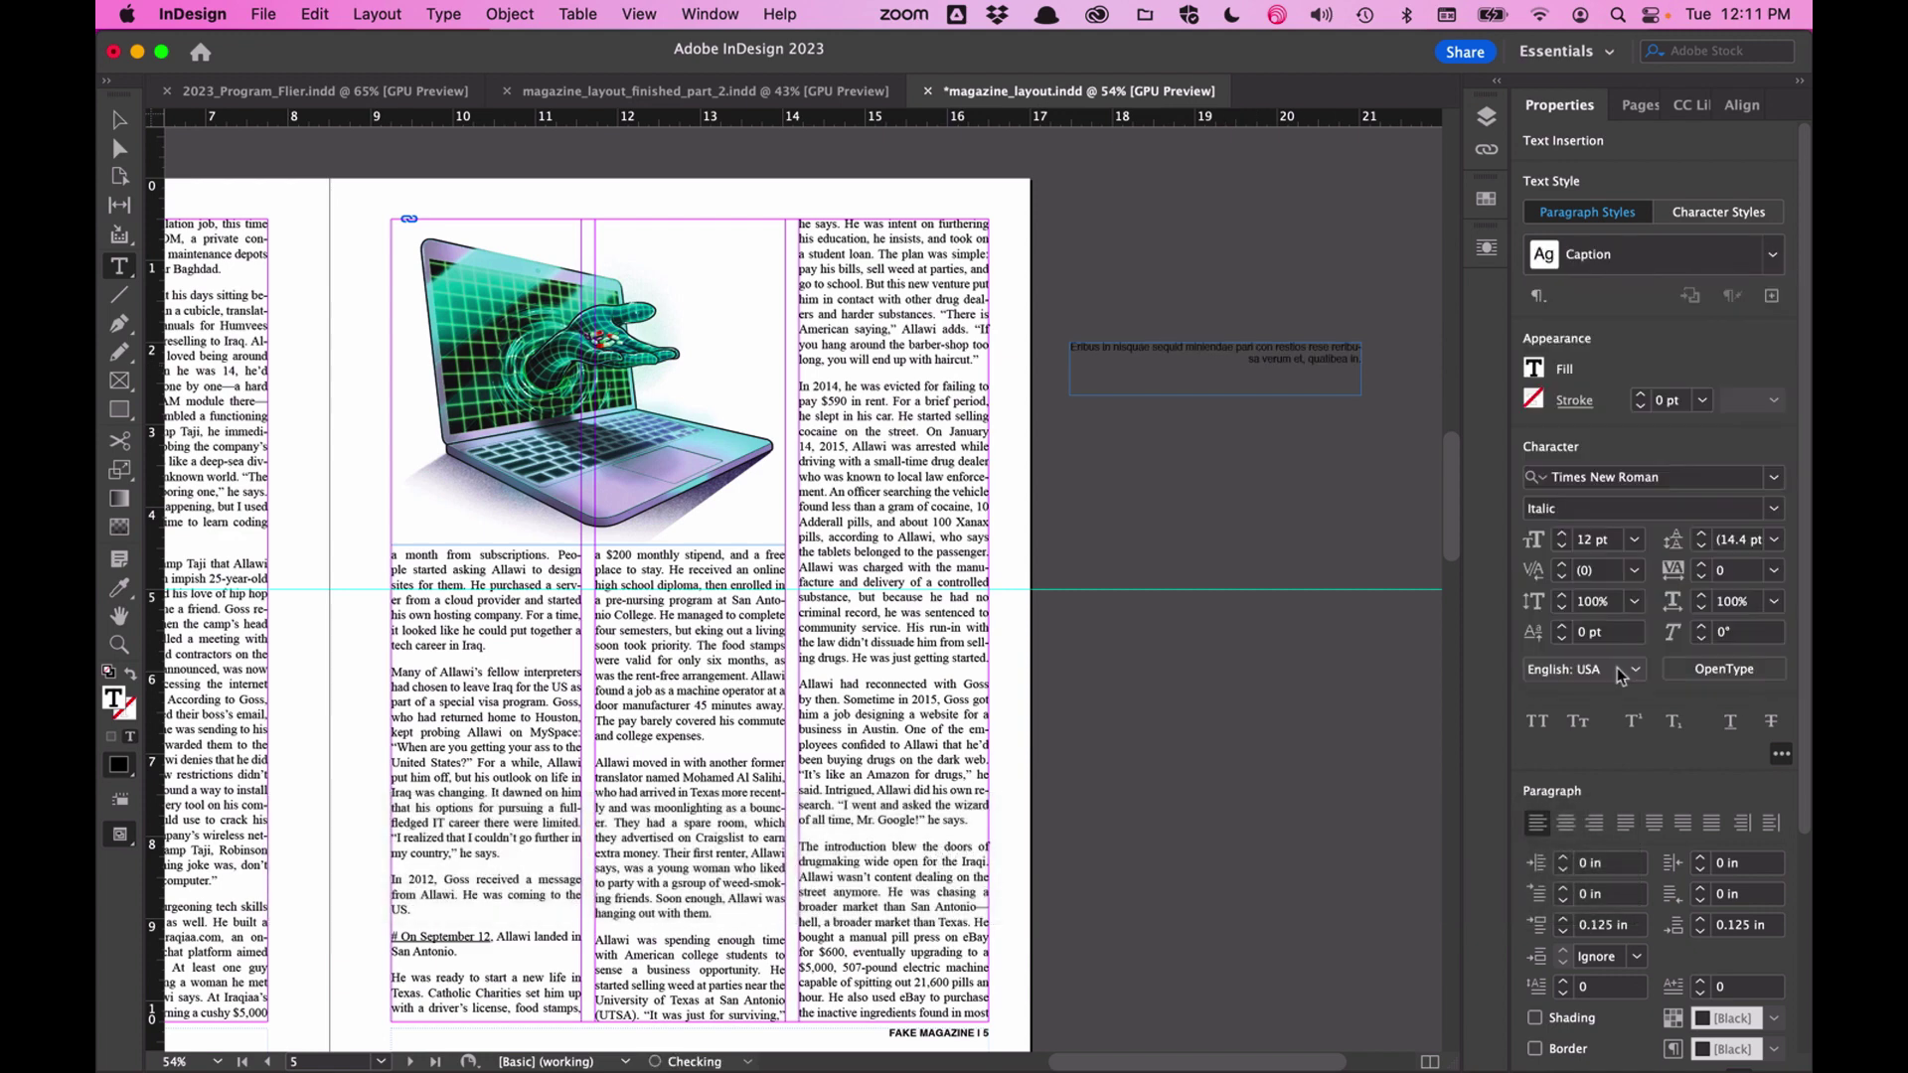
key(Escape)
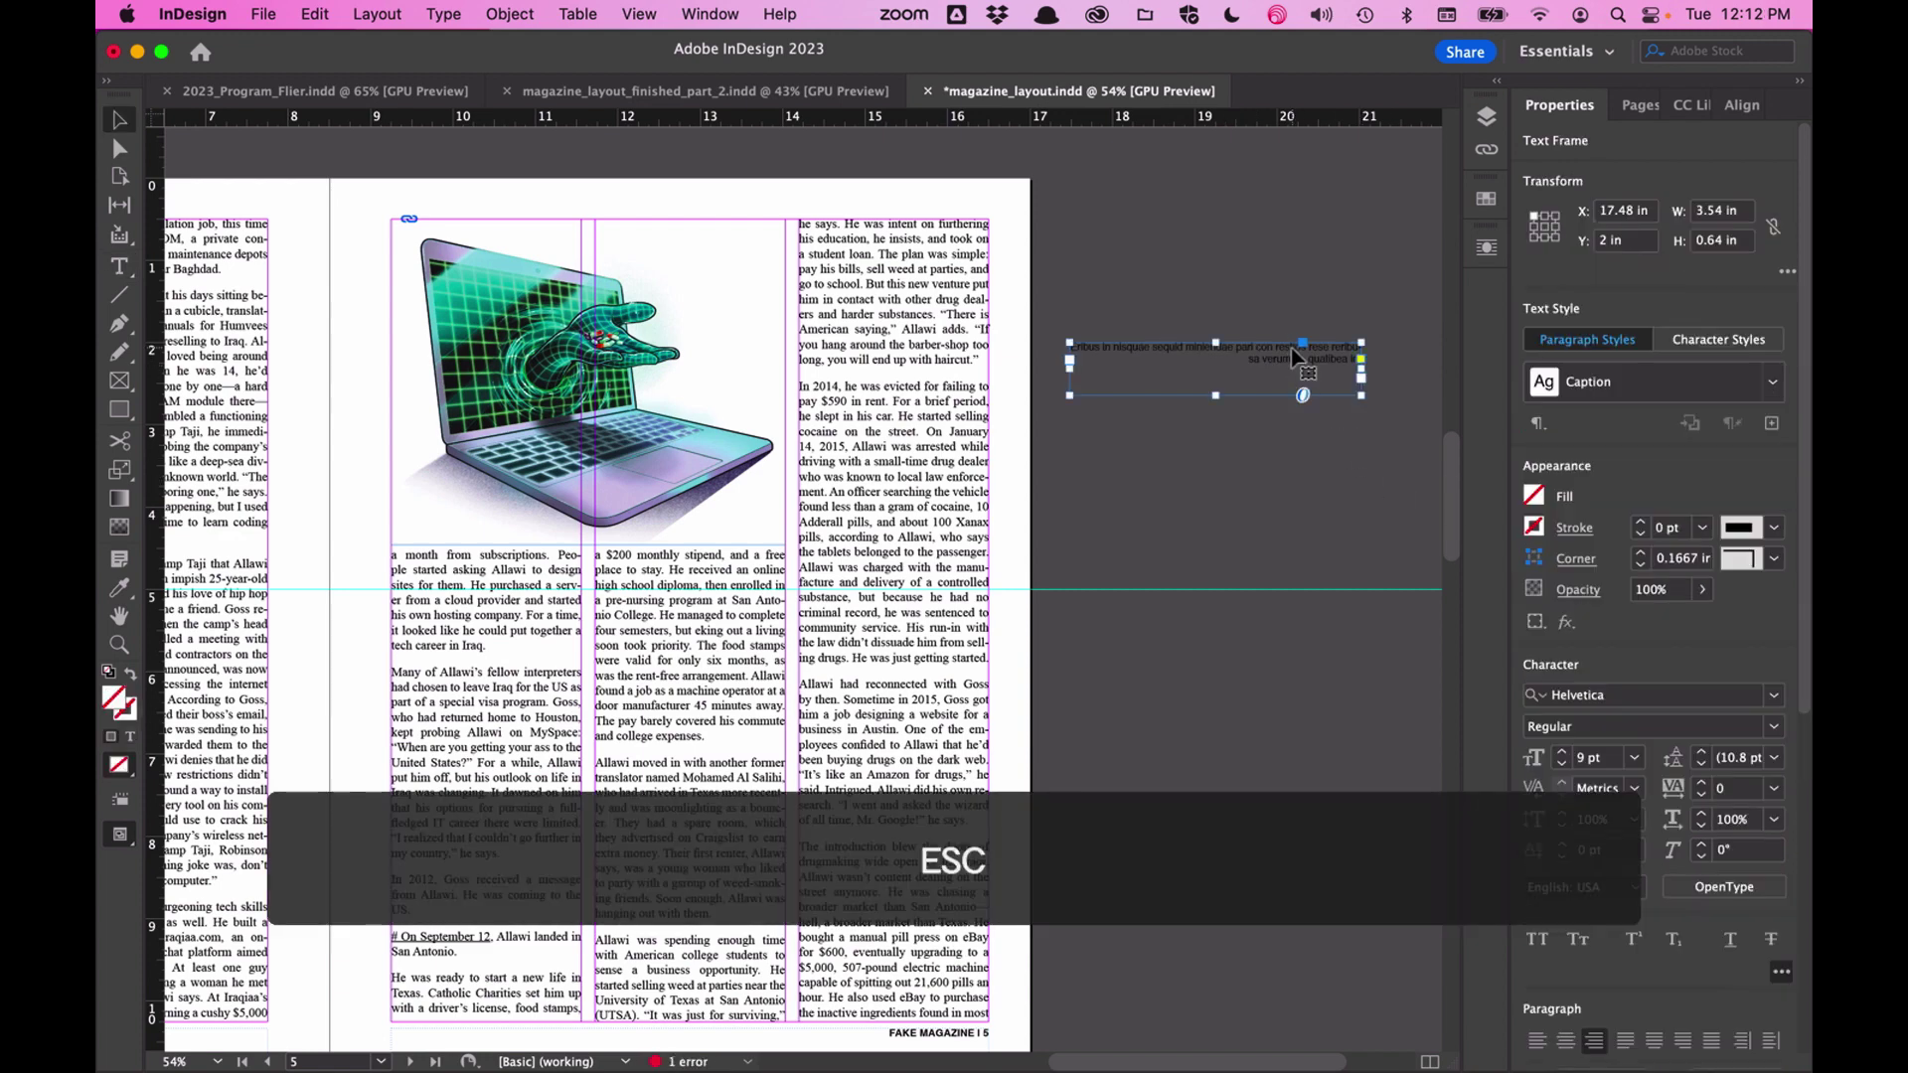
- Shorten the caption text frame from its lower edge to about 0.42 in high
scroll(1291, 348, up, 3)
scroll(1155, 410, down, 2)
scroll(1150, 503, down, 3)
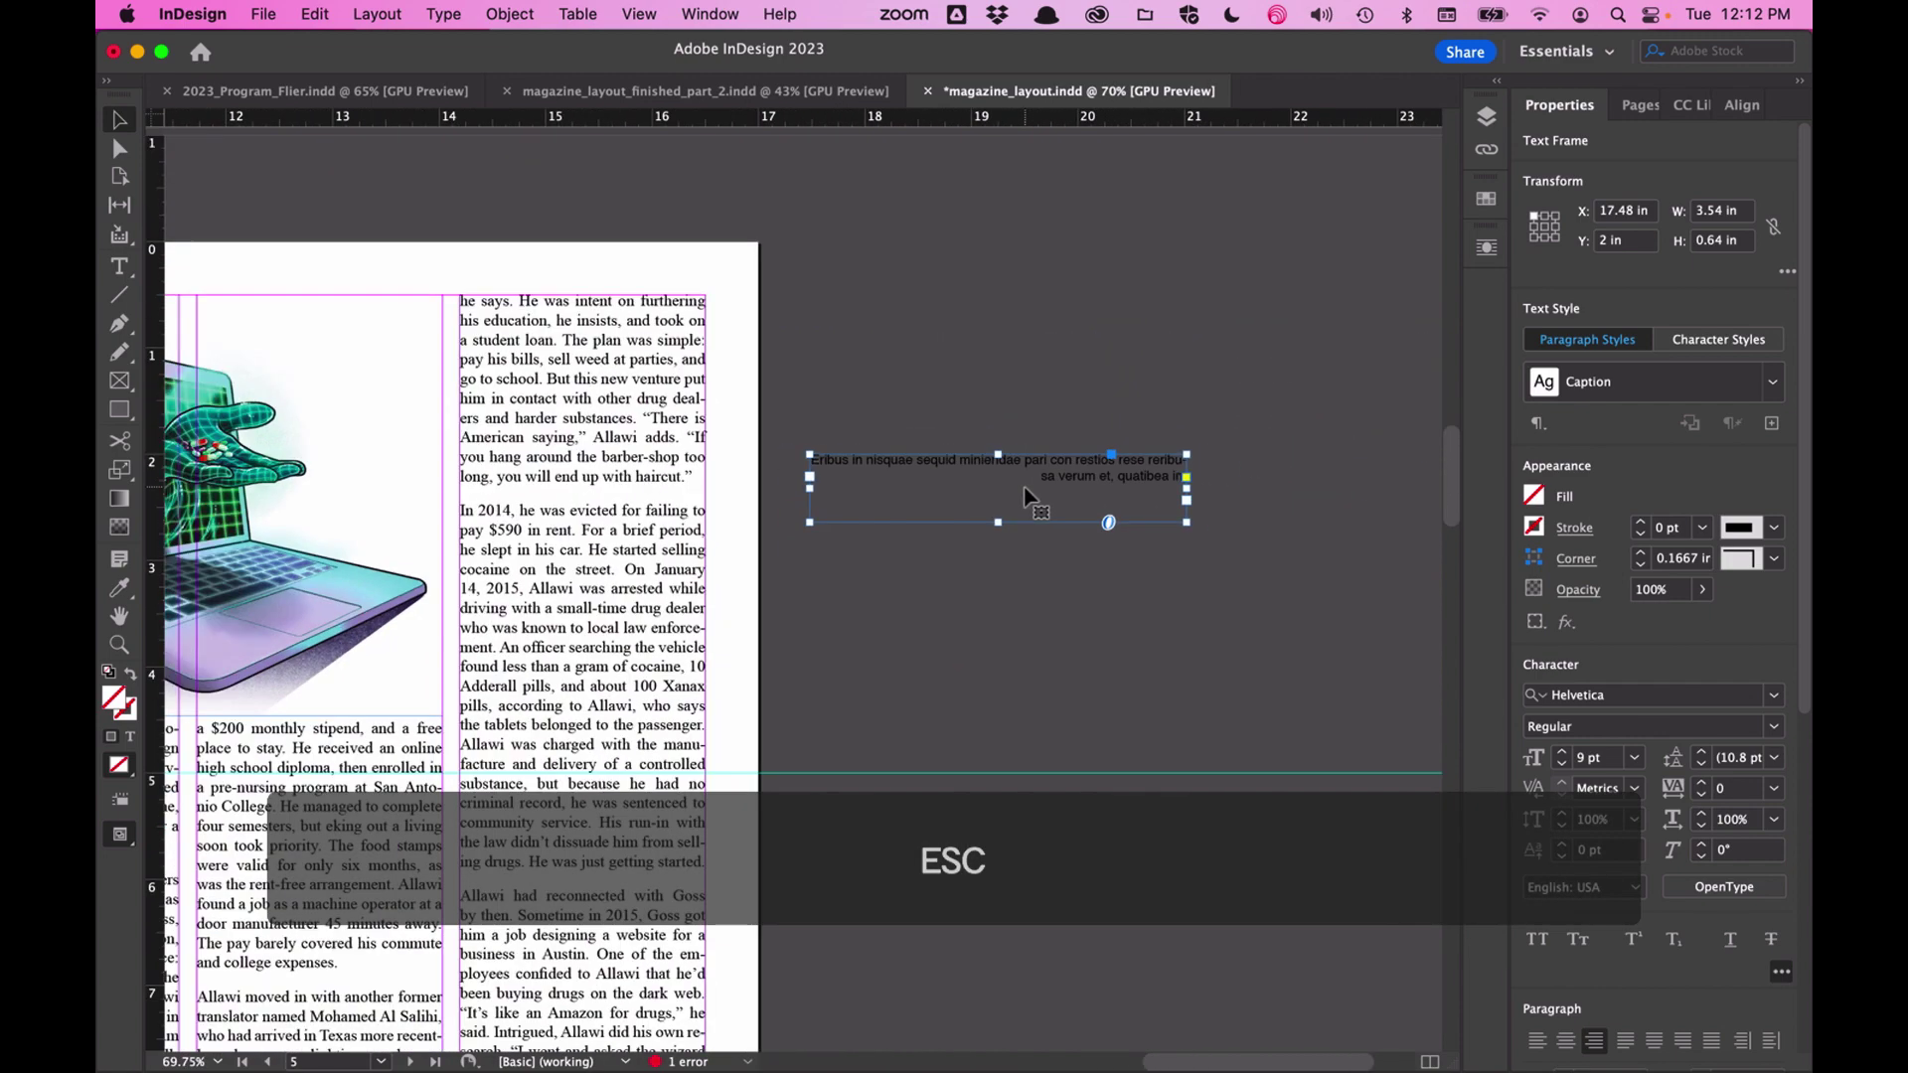
drag(1001, 520, 999, 497)
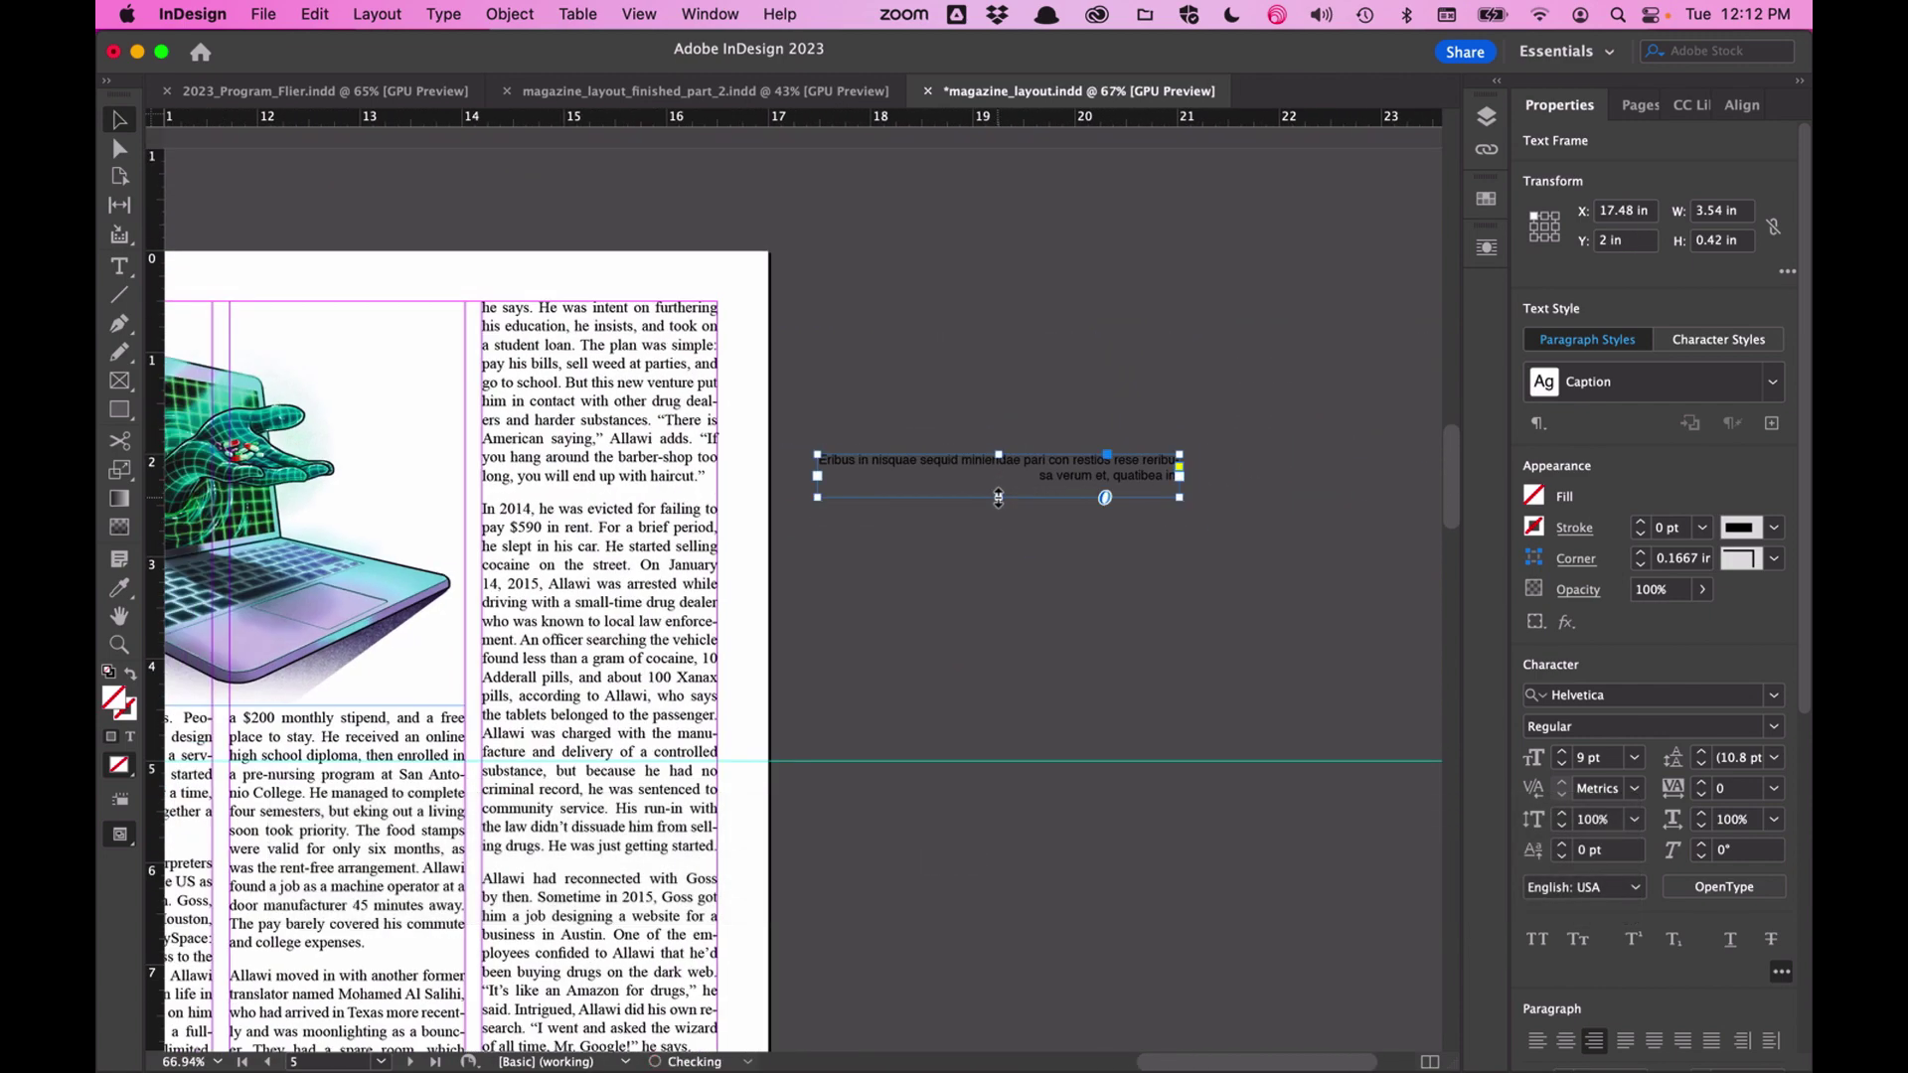
- Look for text wrap options among the caption frame's properties and compare with those of the laptop image
scroll(999, 497, left, 2)
scroll(999, 497, left, 5)
scroll(999, 497, down, 2)
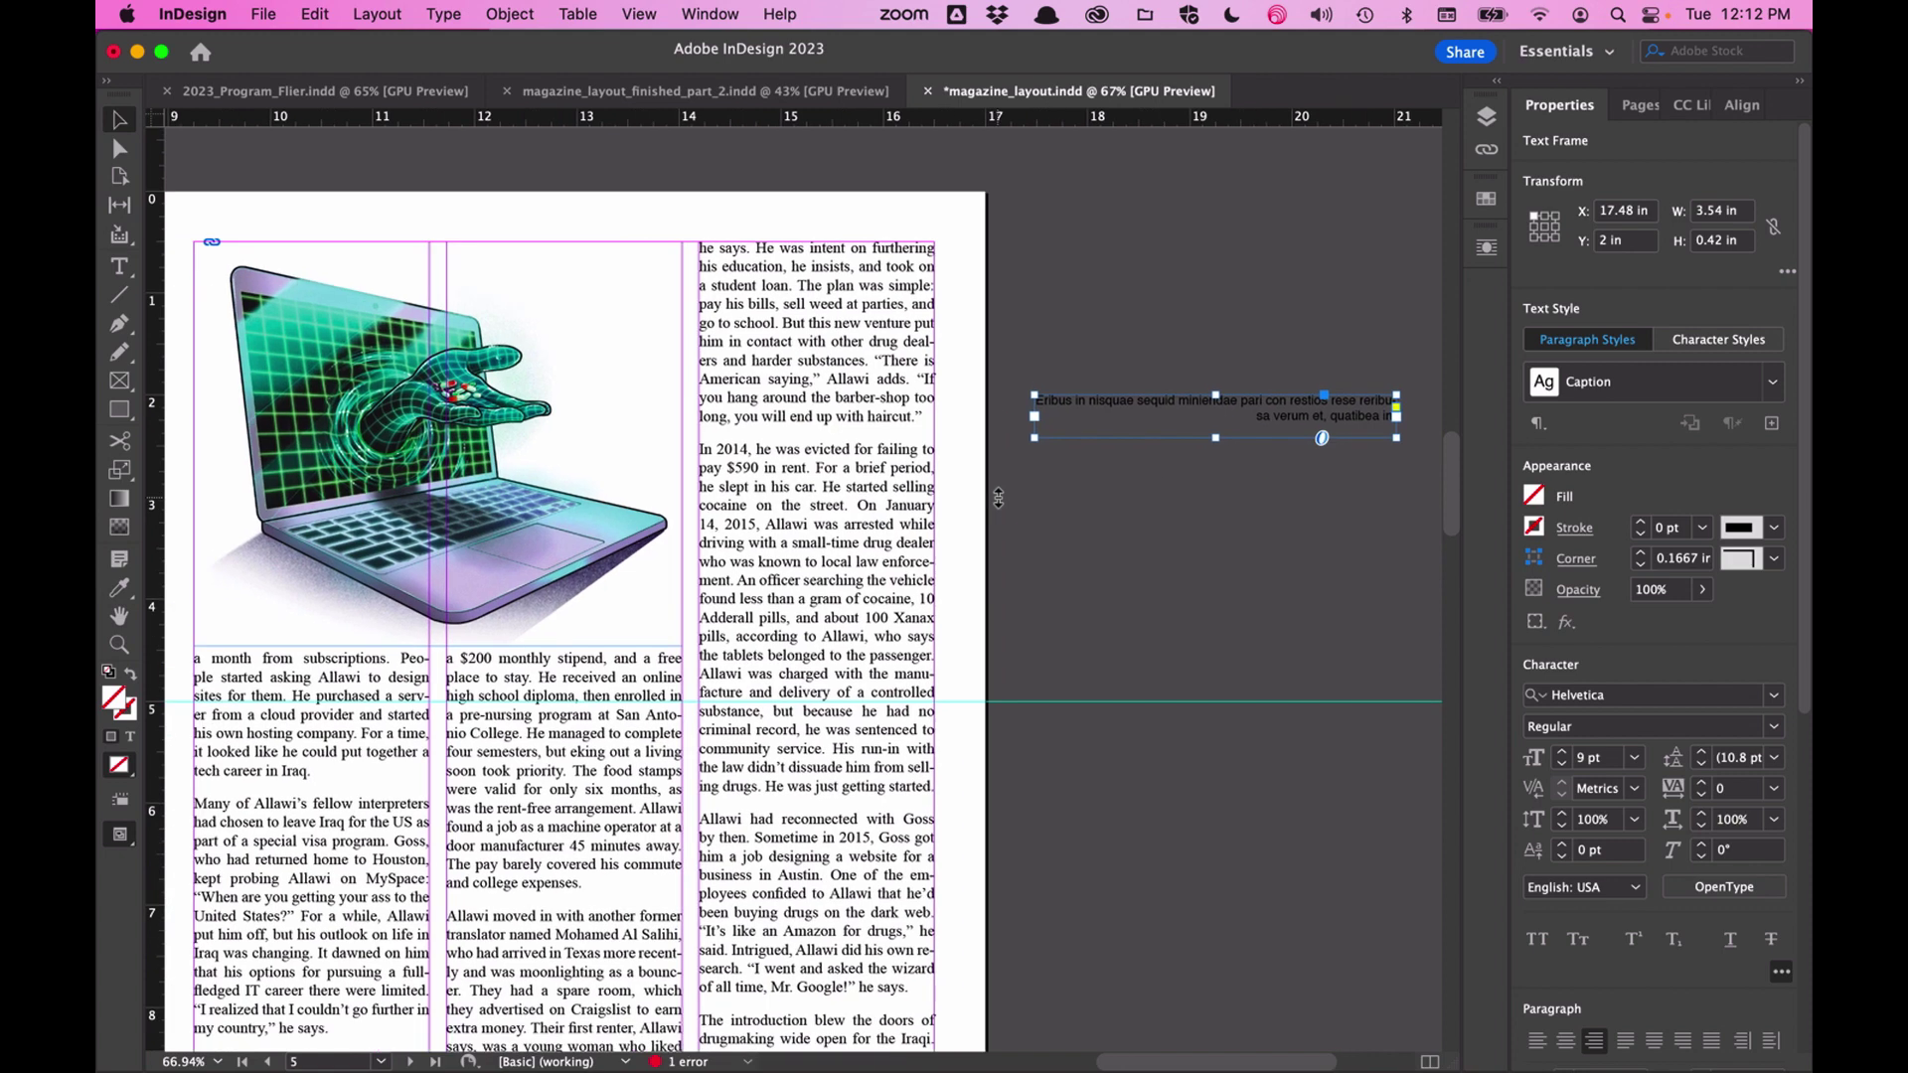
scroll(1001, 508, left, 1)
scroll(1001, 508, down, 1)
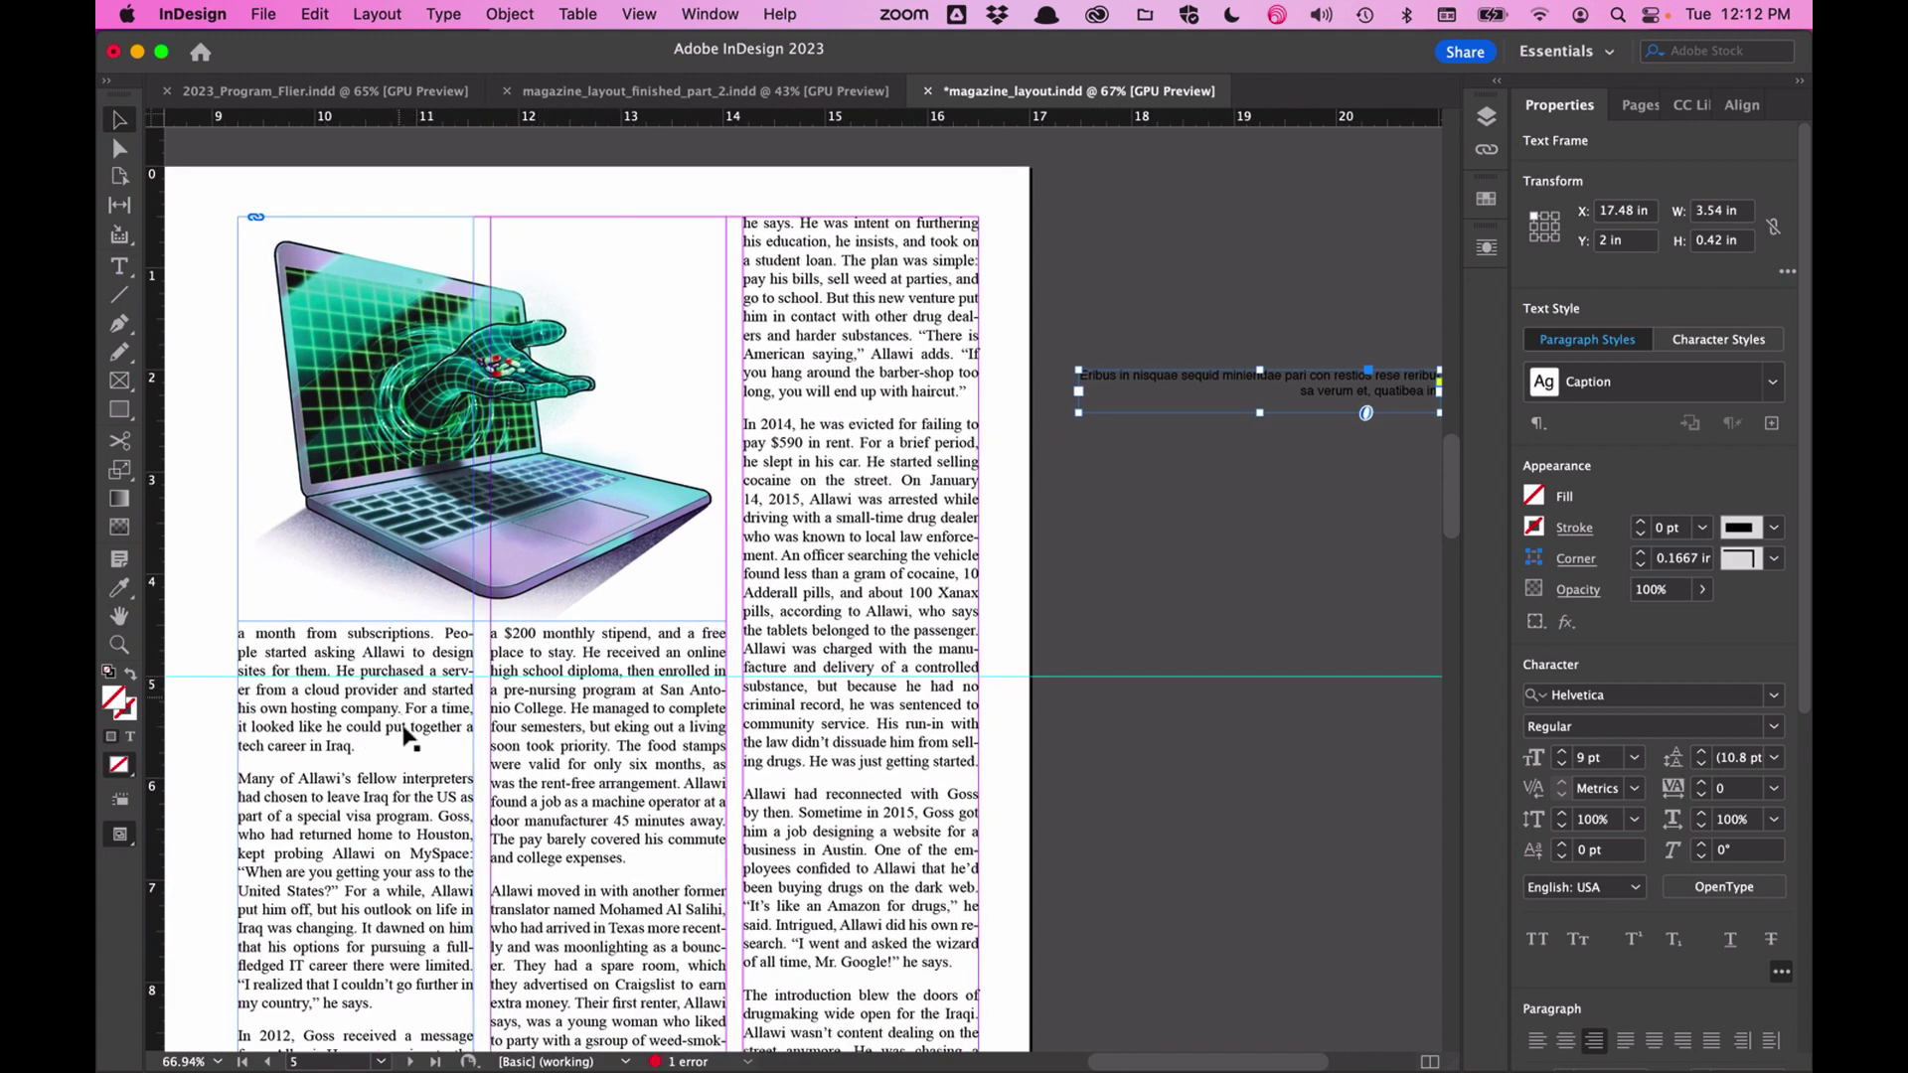
scroll(986, 666, right, 3)
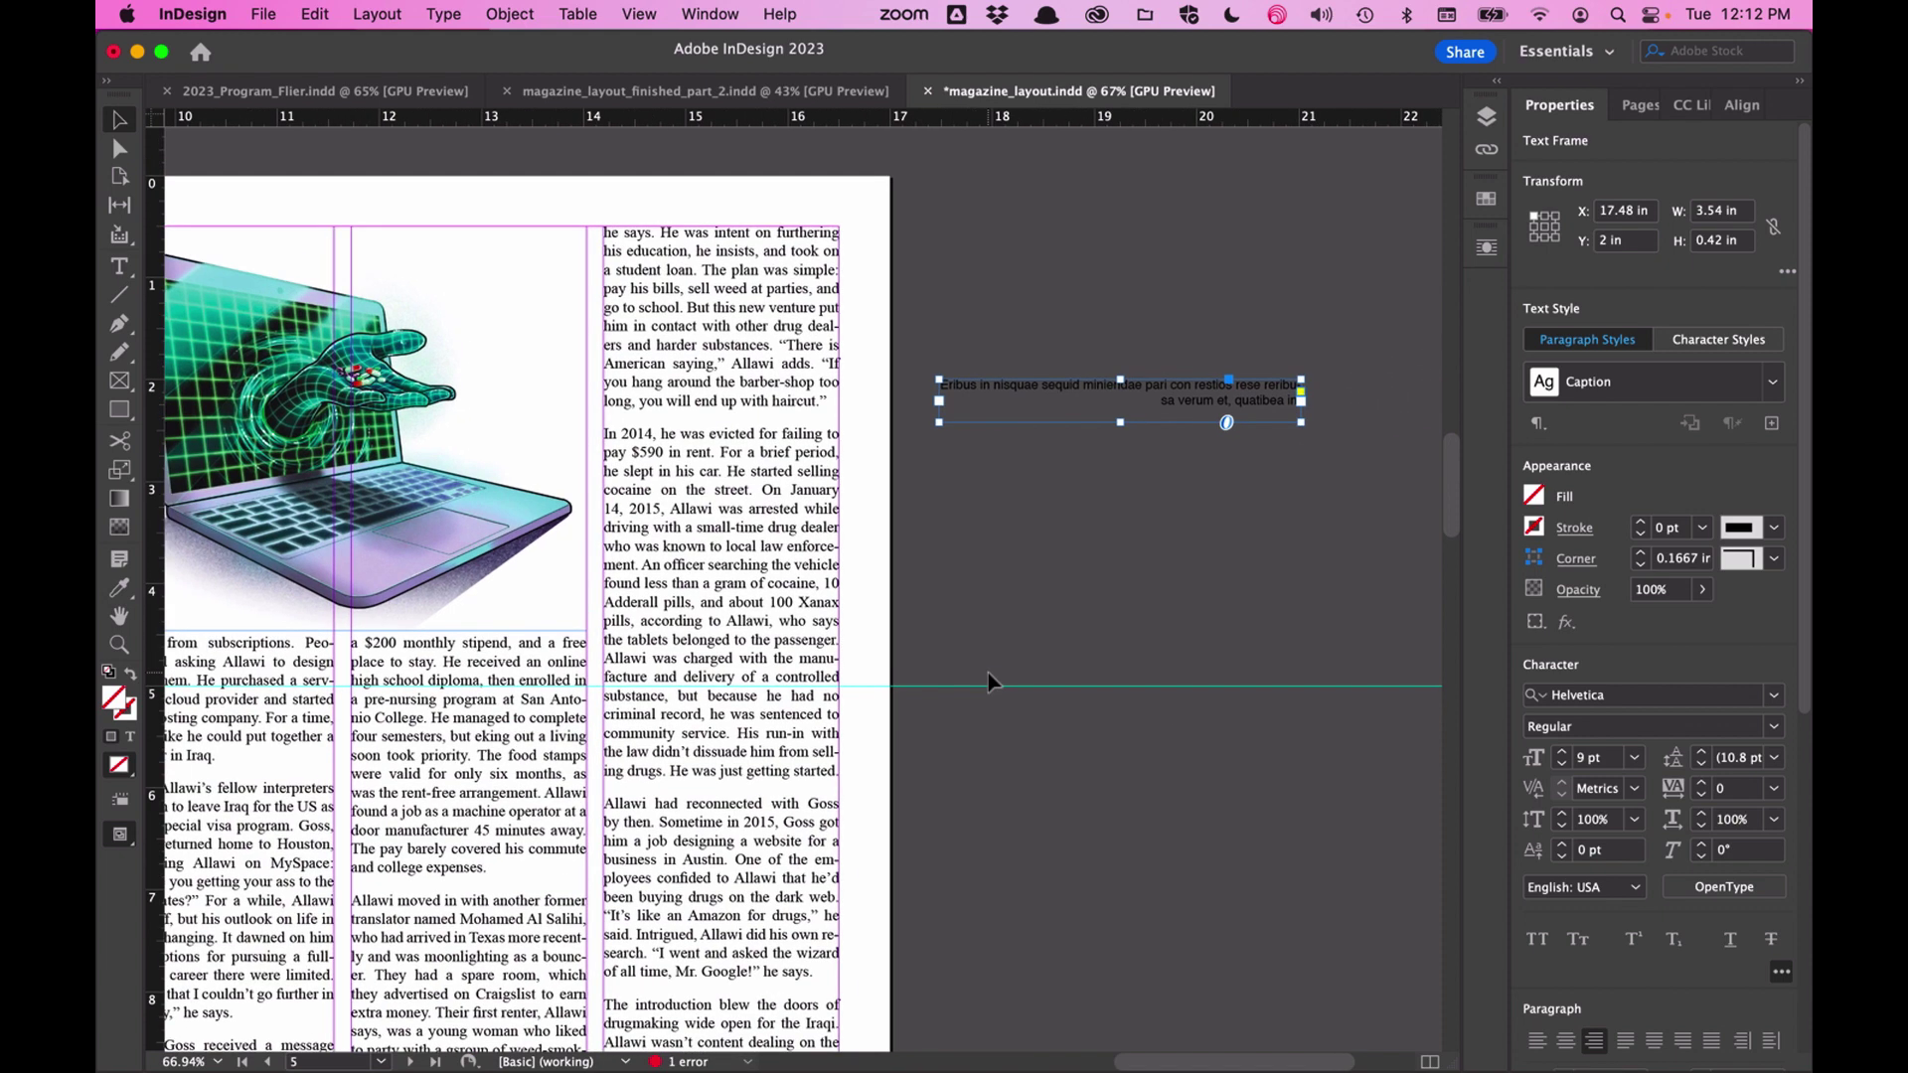
scroll(1701, 880, down, 5)
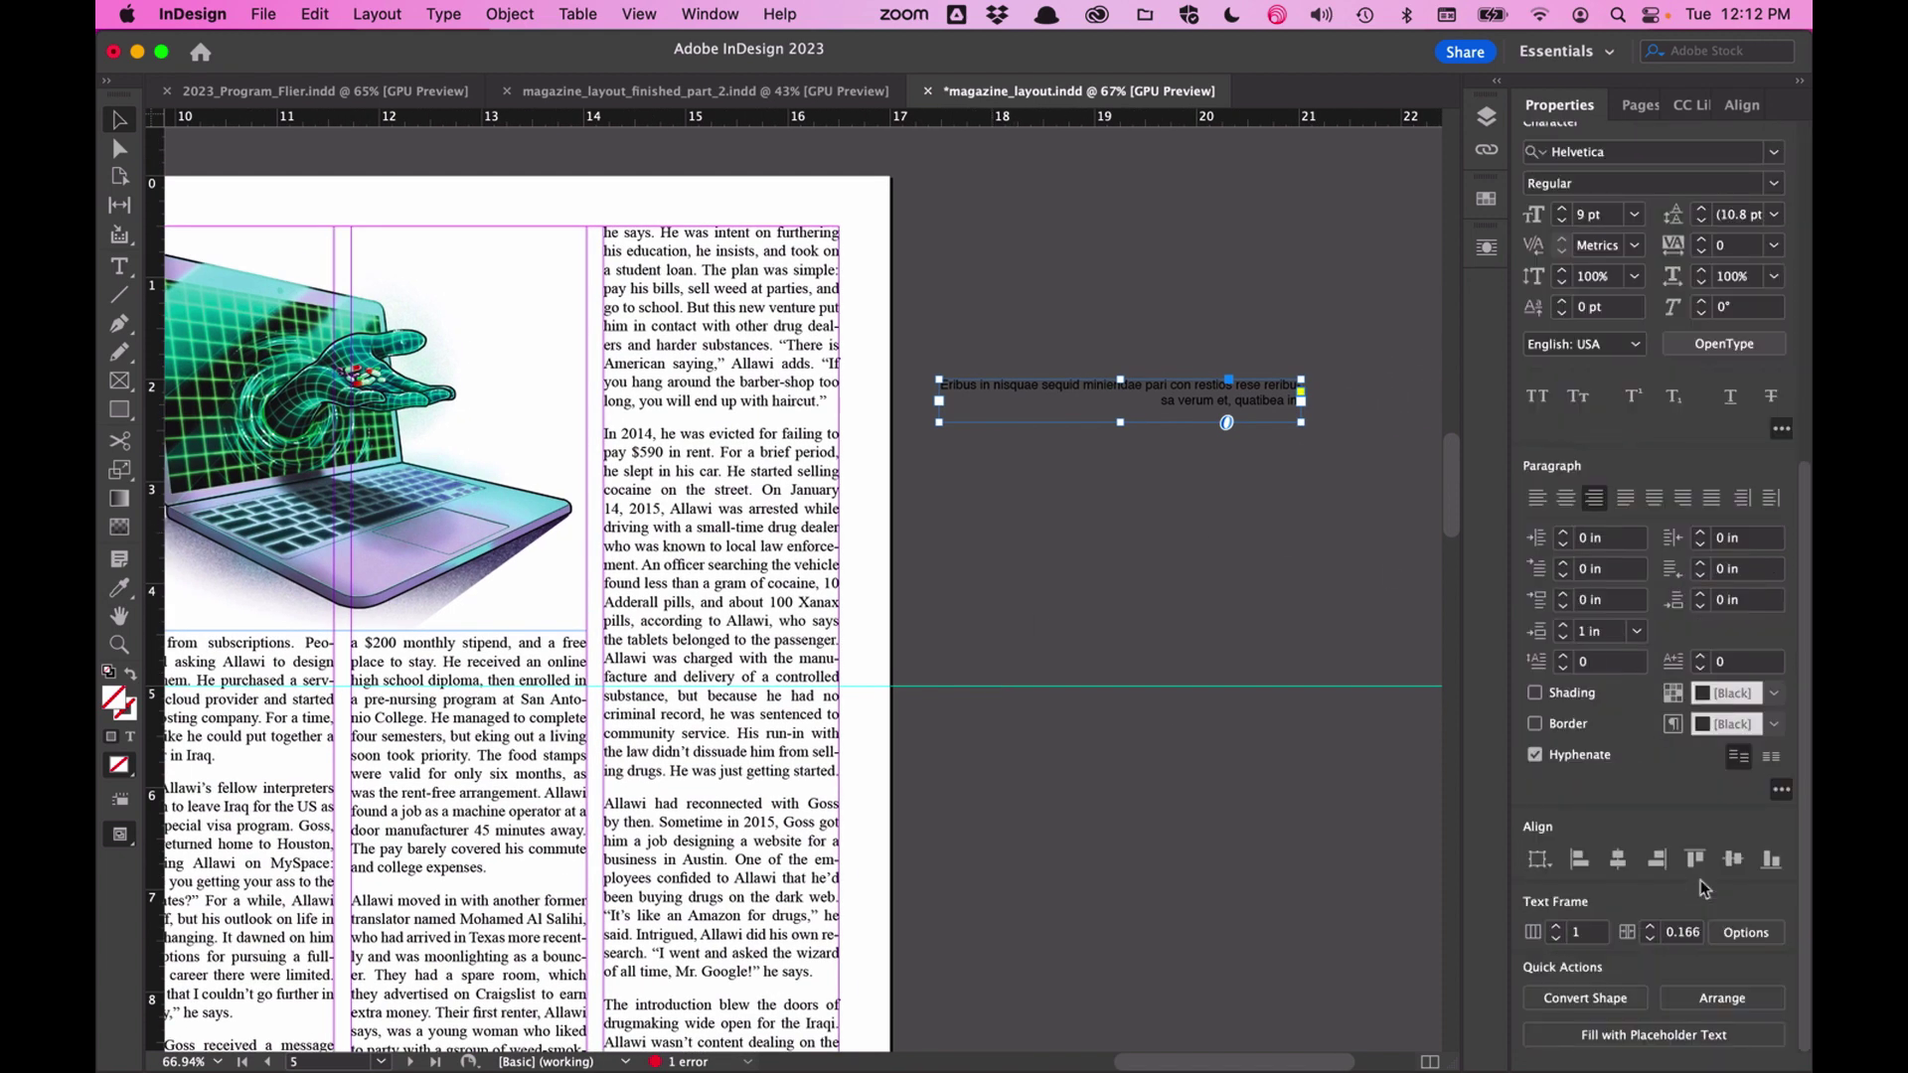
scroll(1700, 865, up, 2)
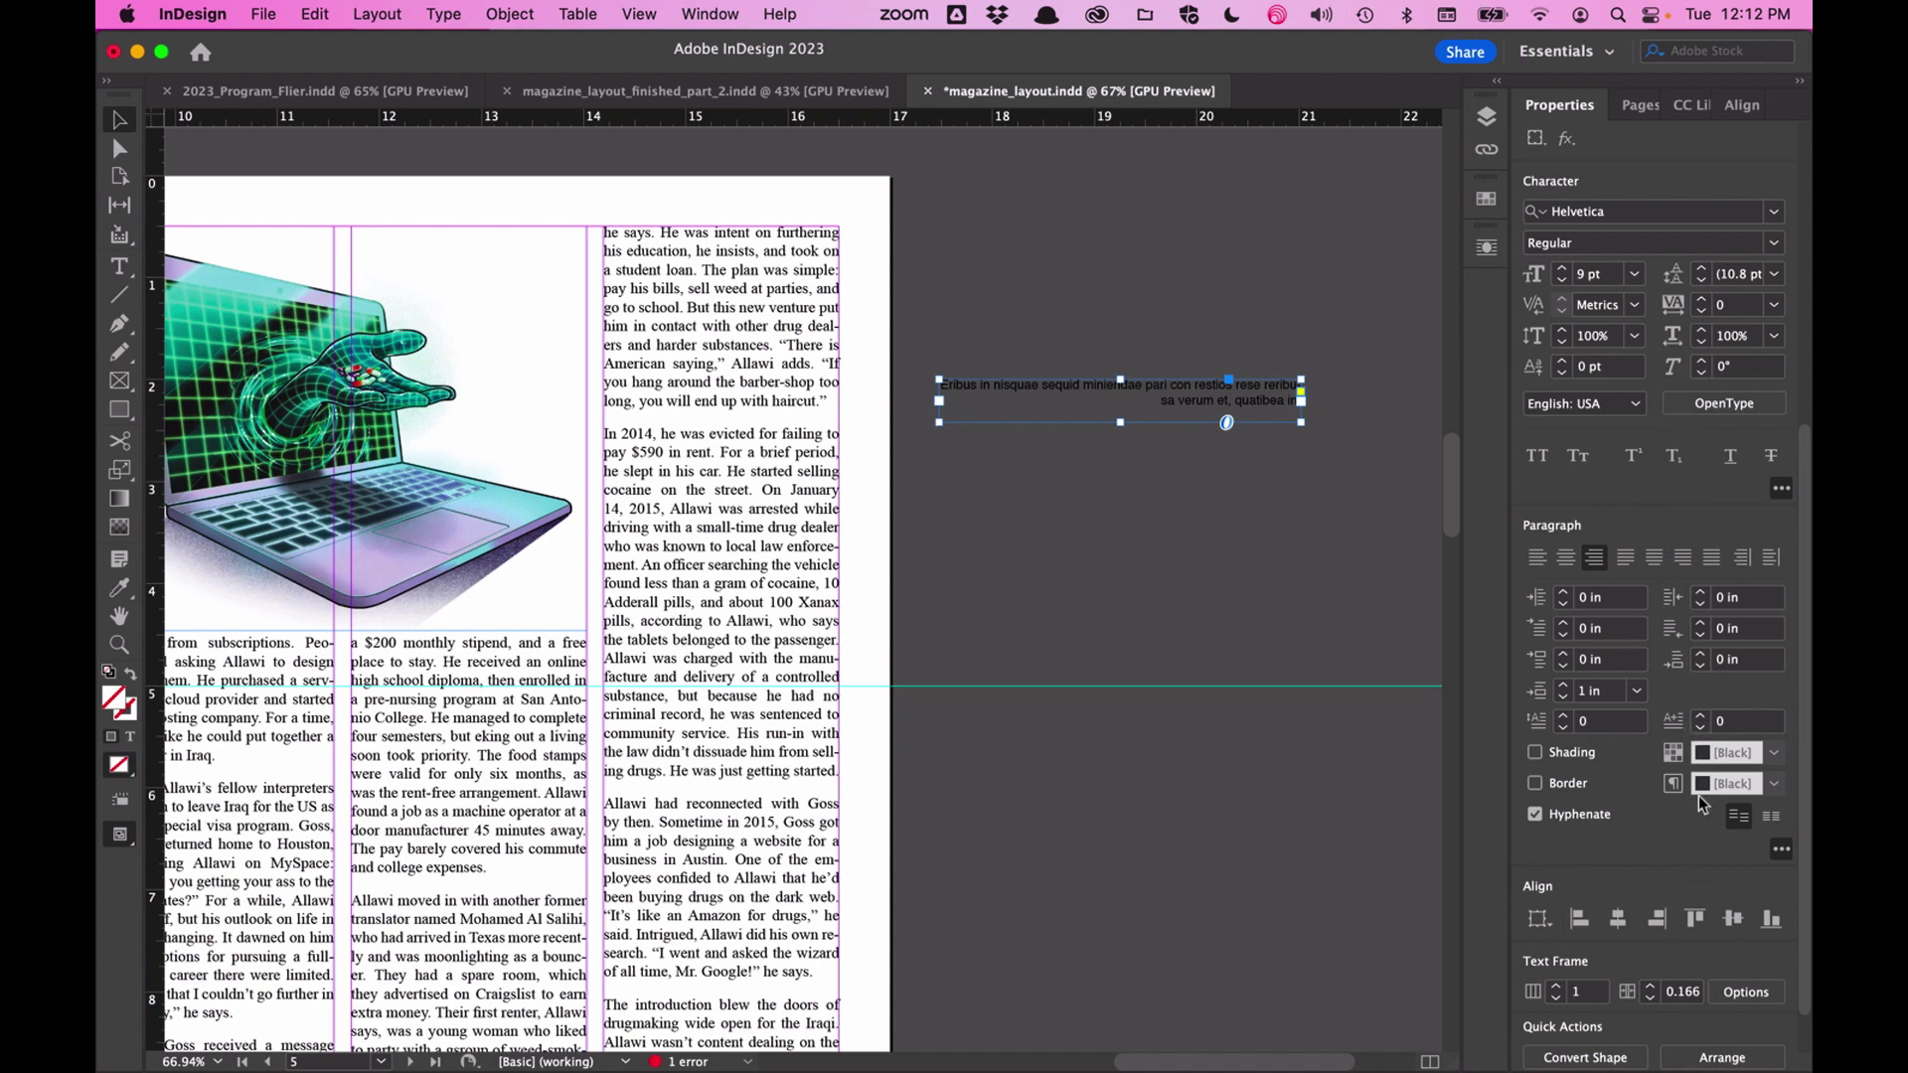
scroll(1697, 795, up, 8)
click(571, 442)
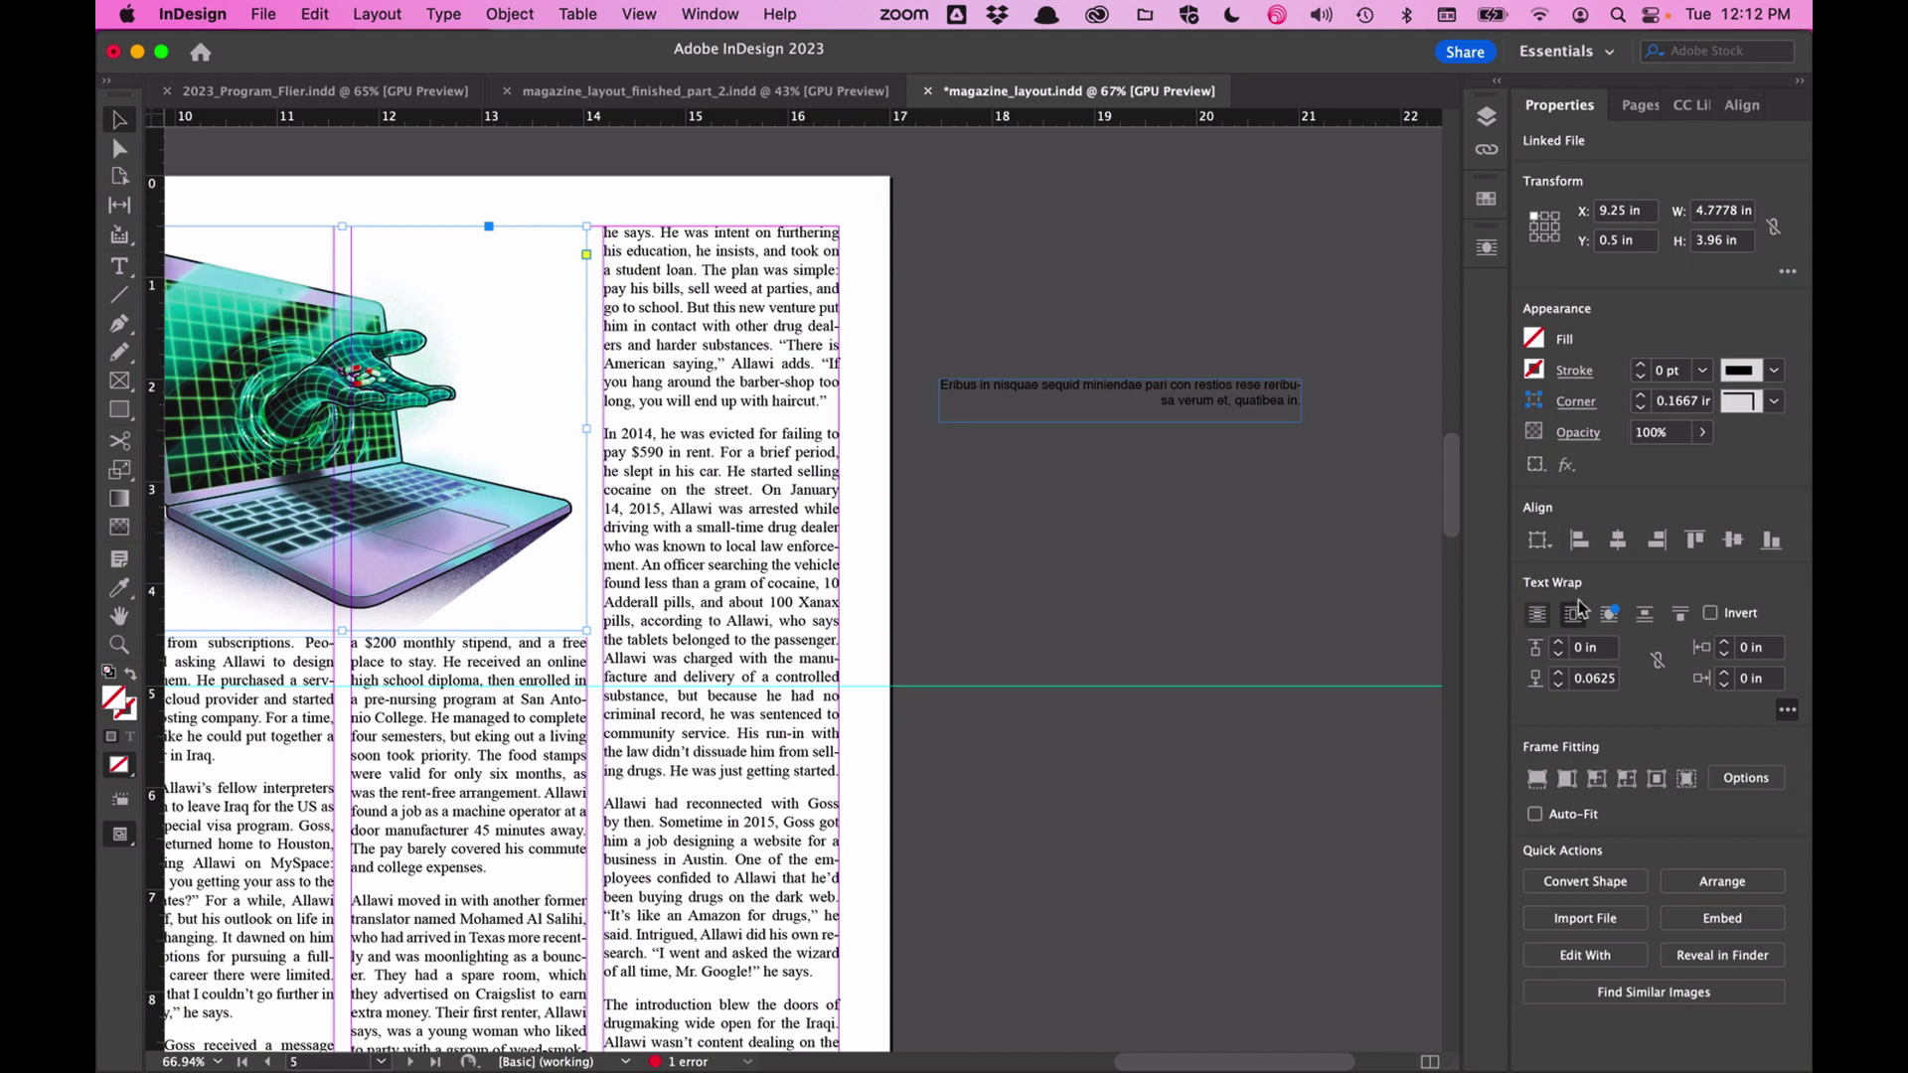
- Show the Text Wrap settings for the caption text frame and keep them docked with the collapsed panels
click(1196, 401)
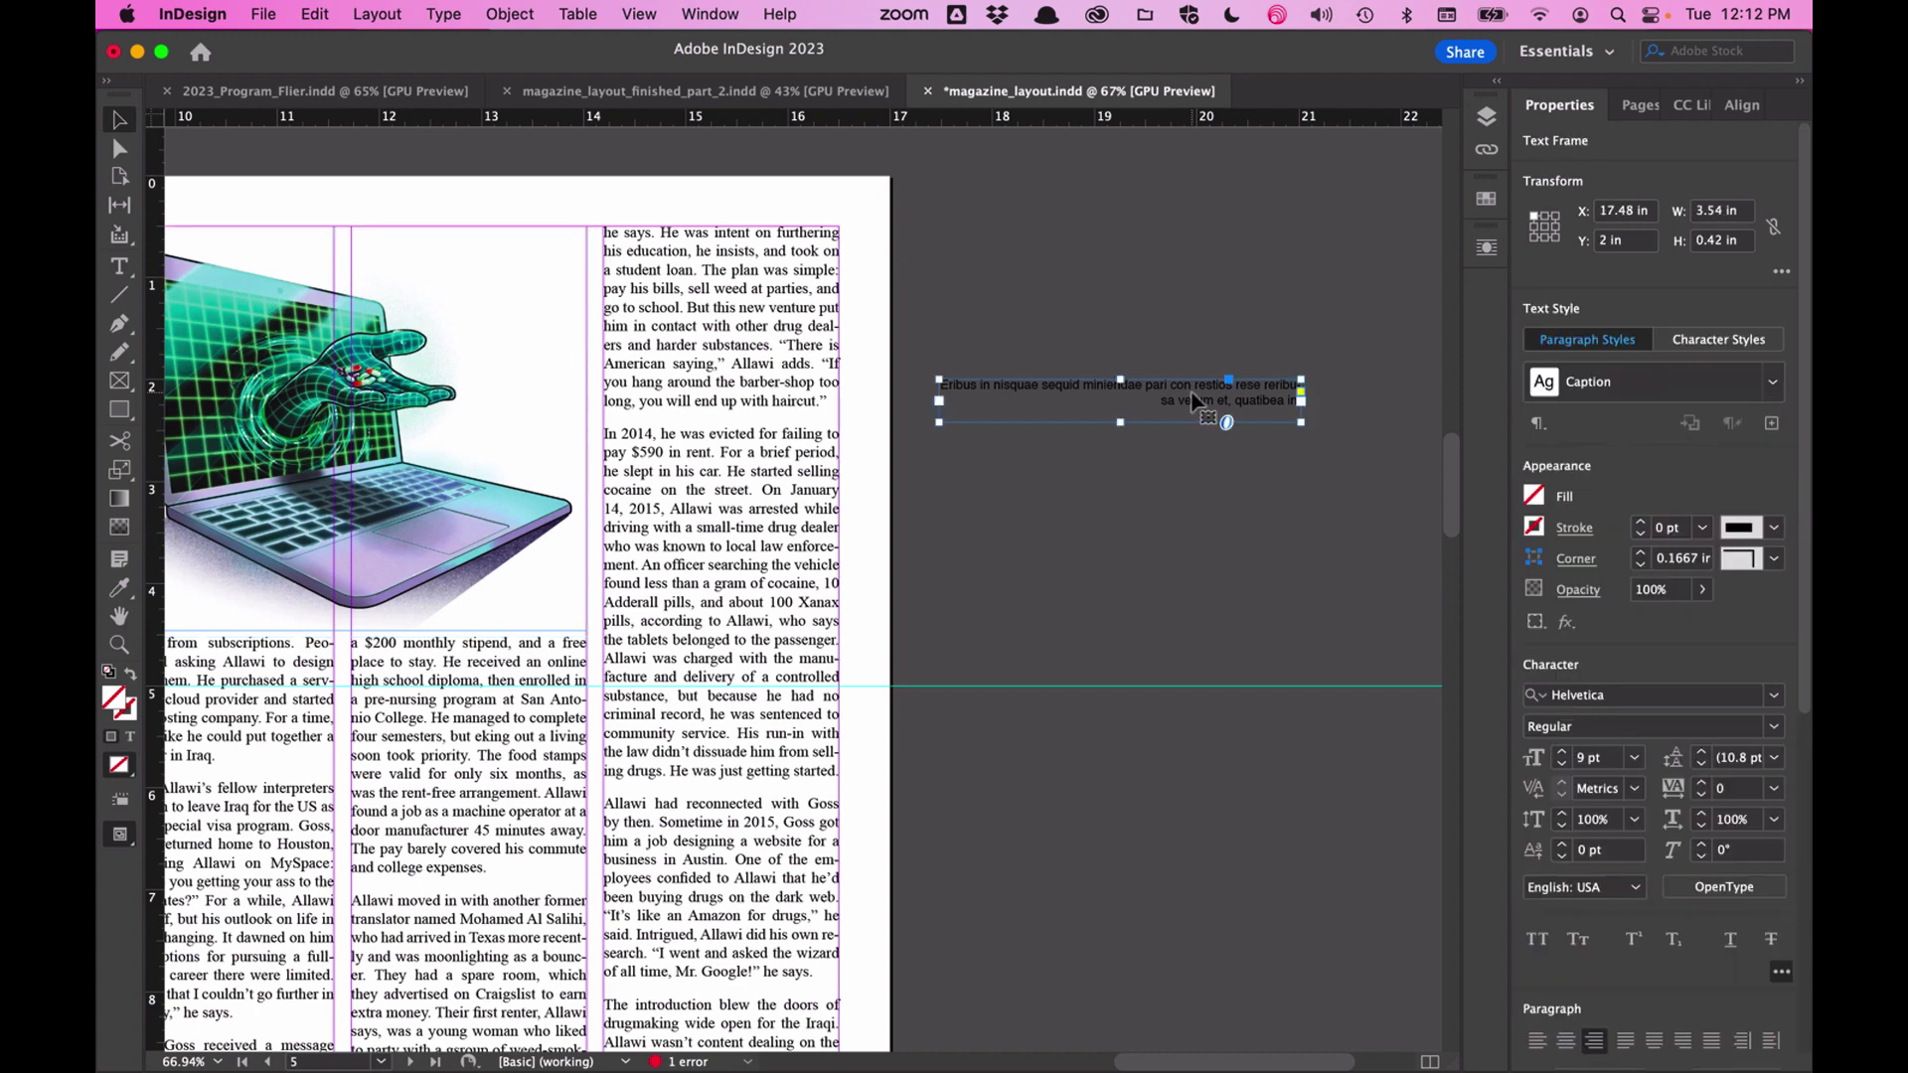
click(686, 14)
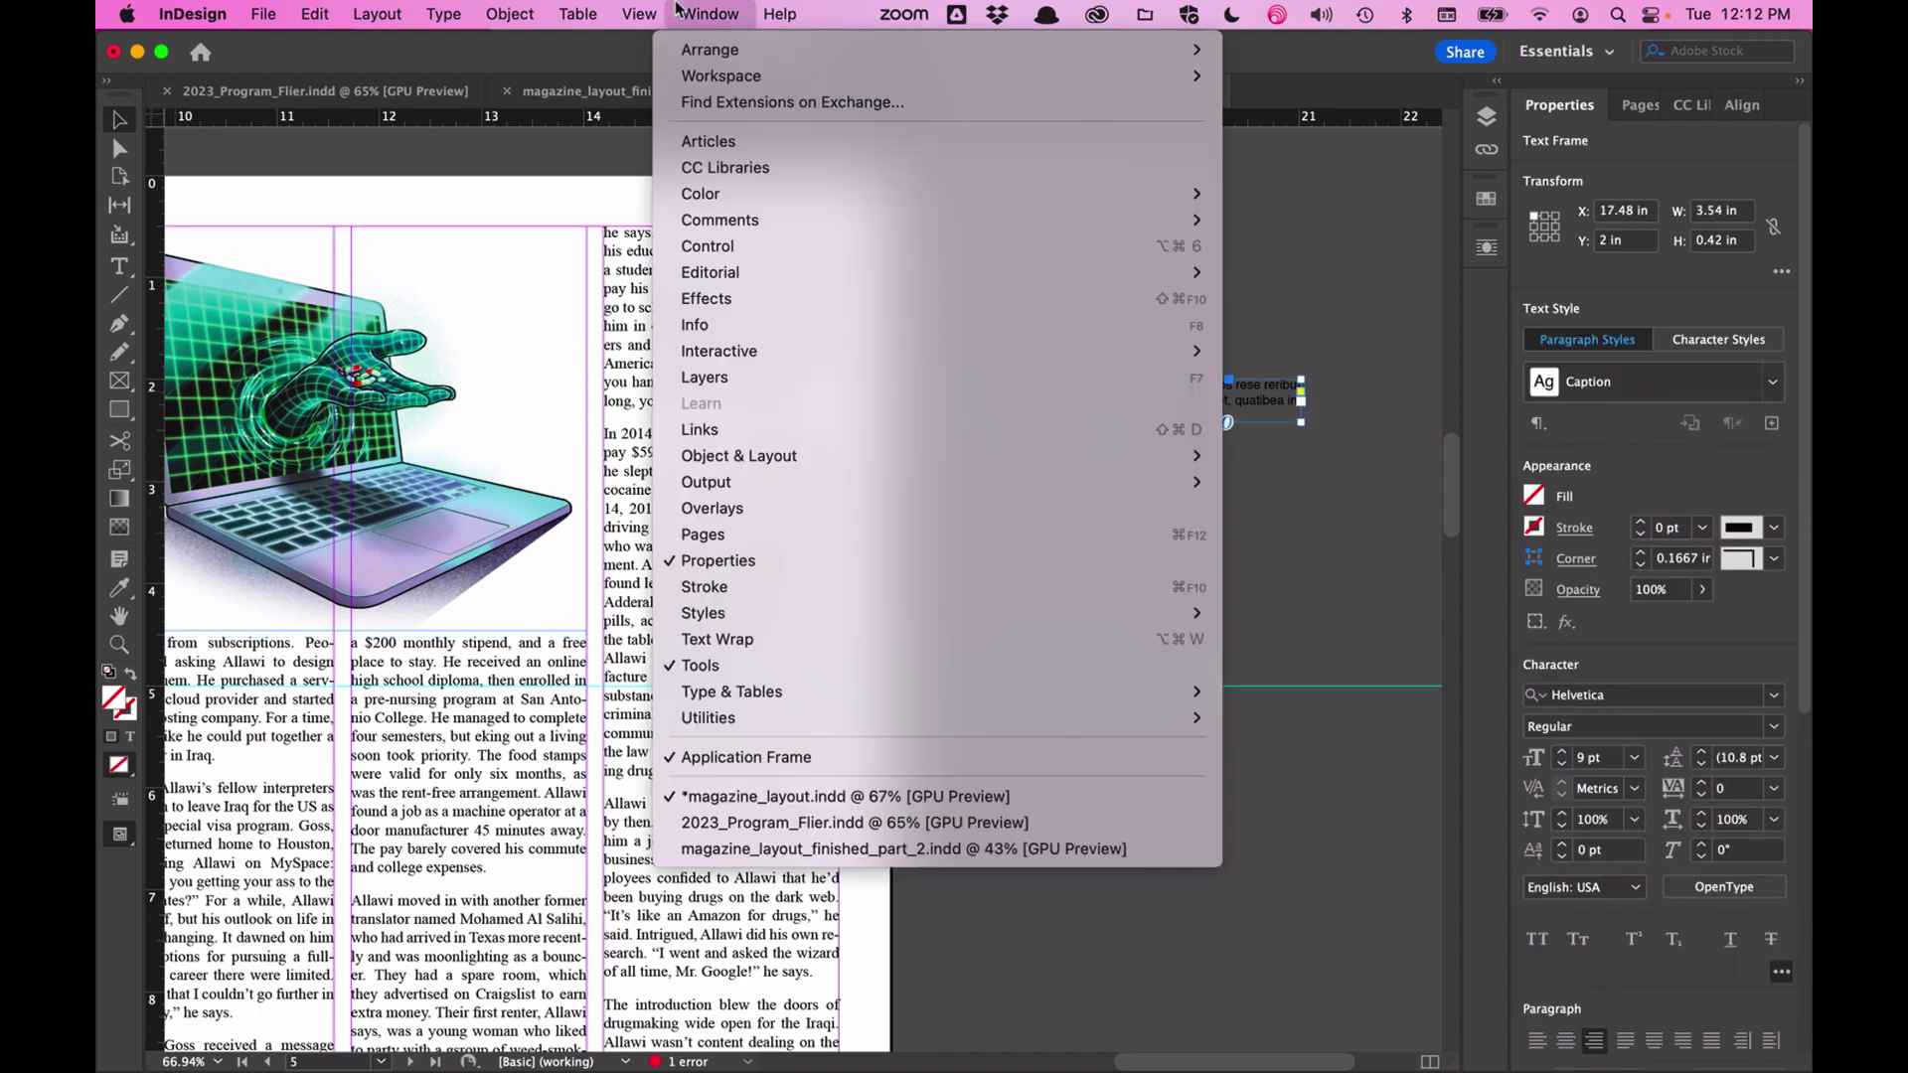
click(772, 641)
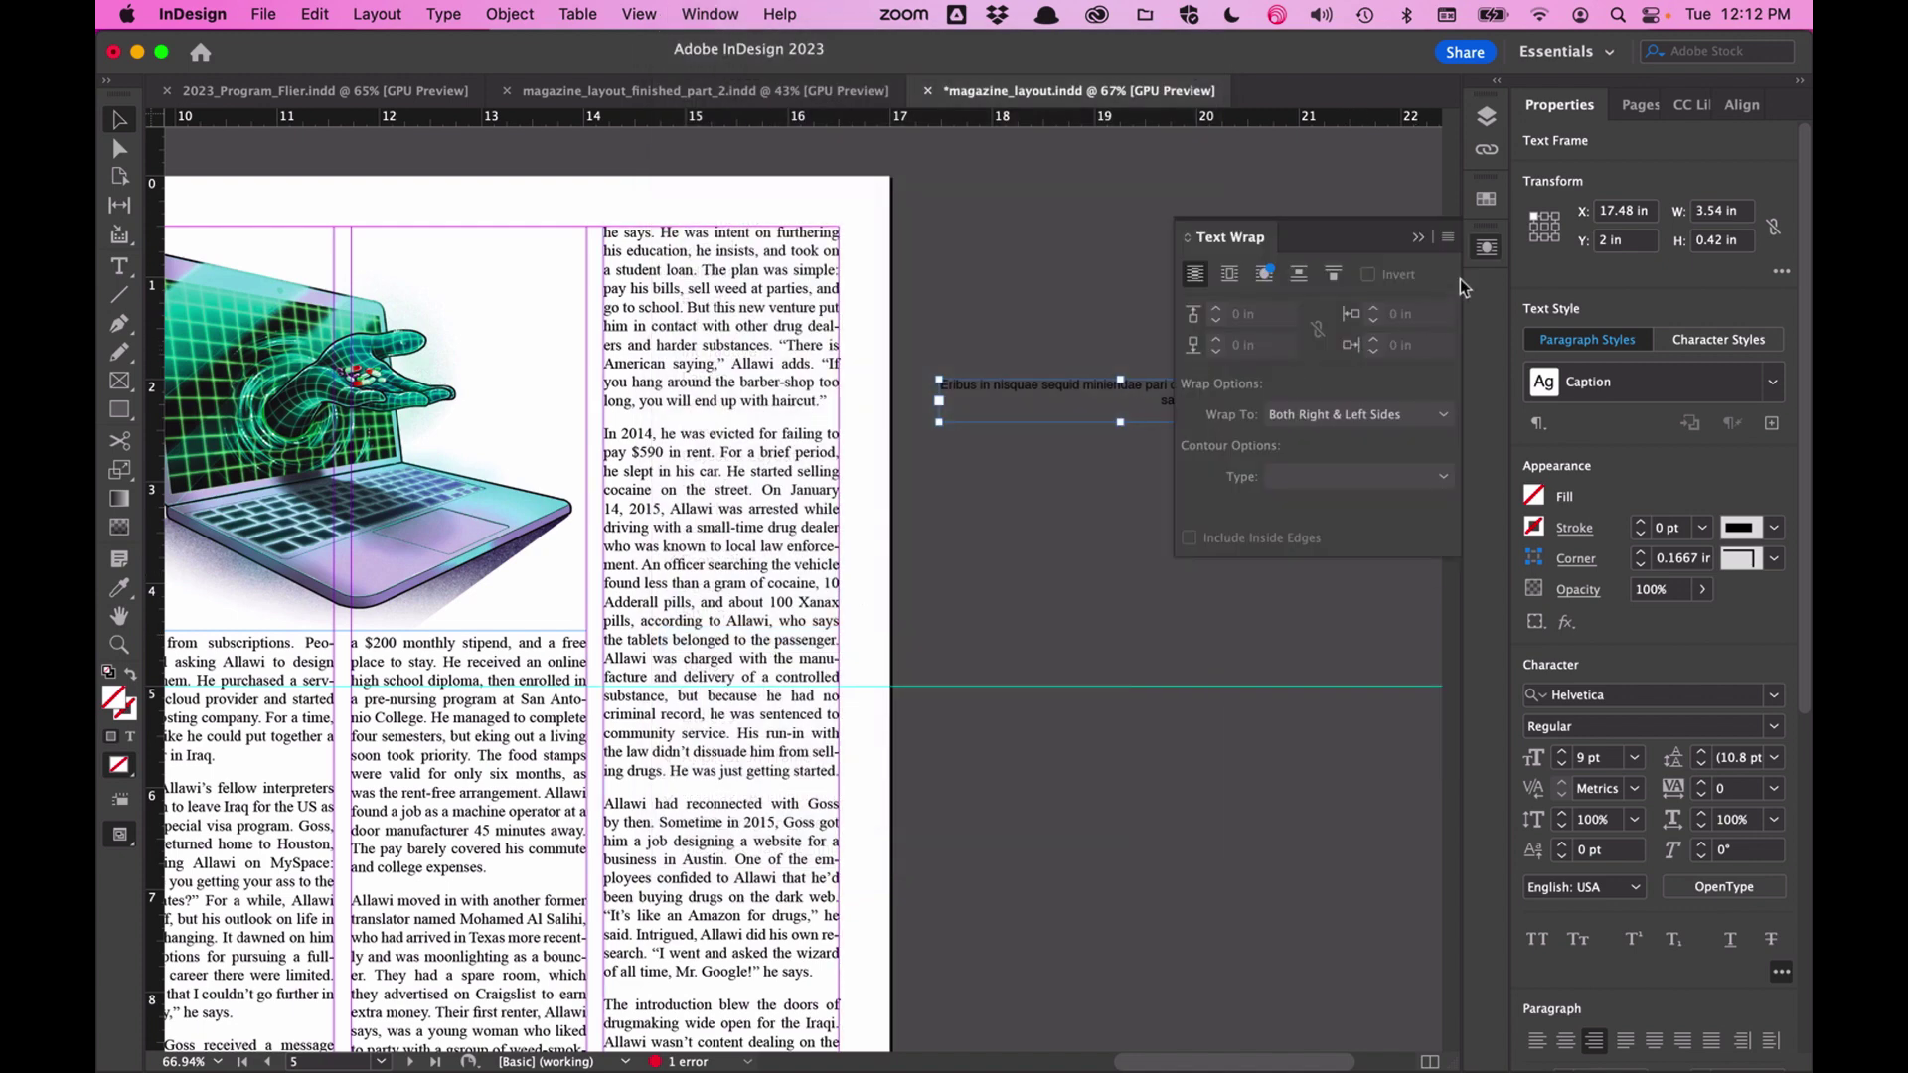
drag(1342, 235, 1131, 280)
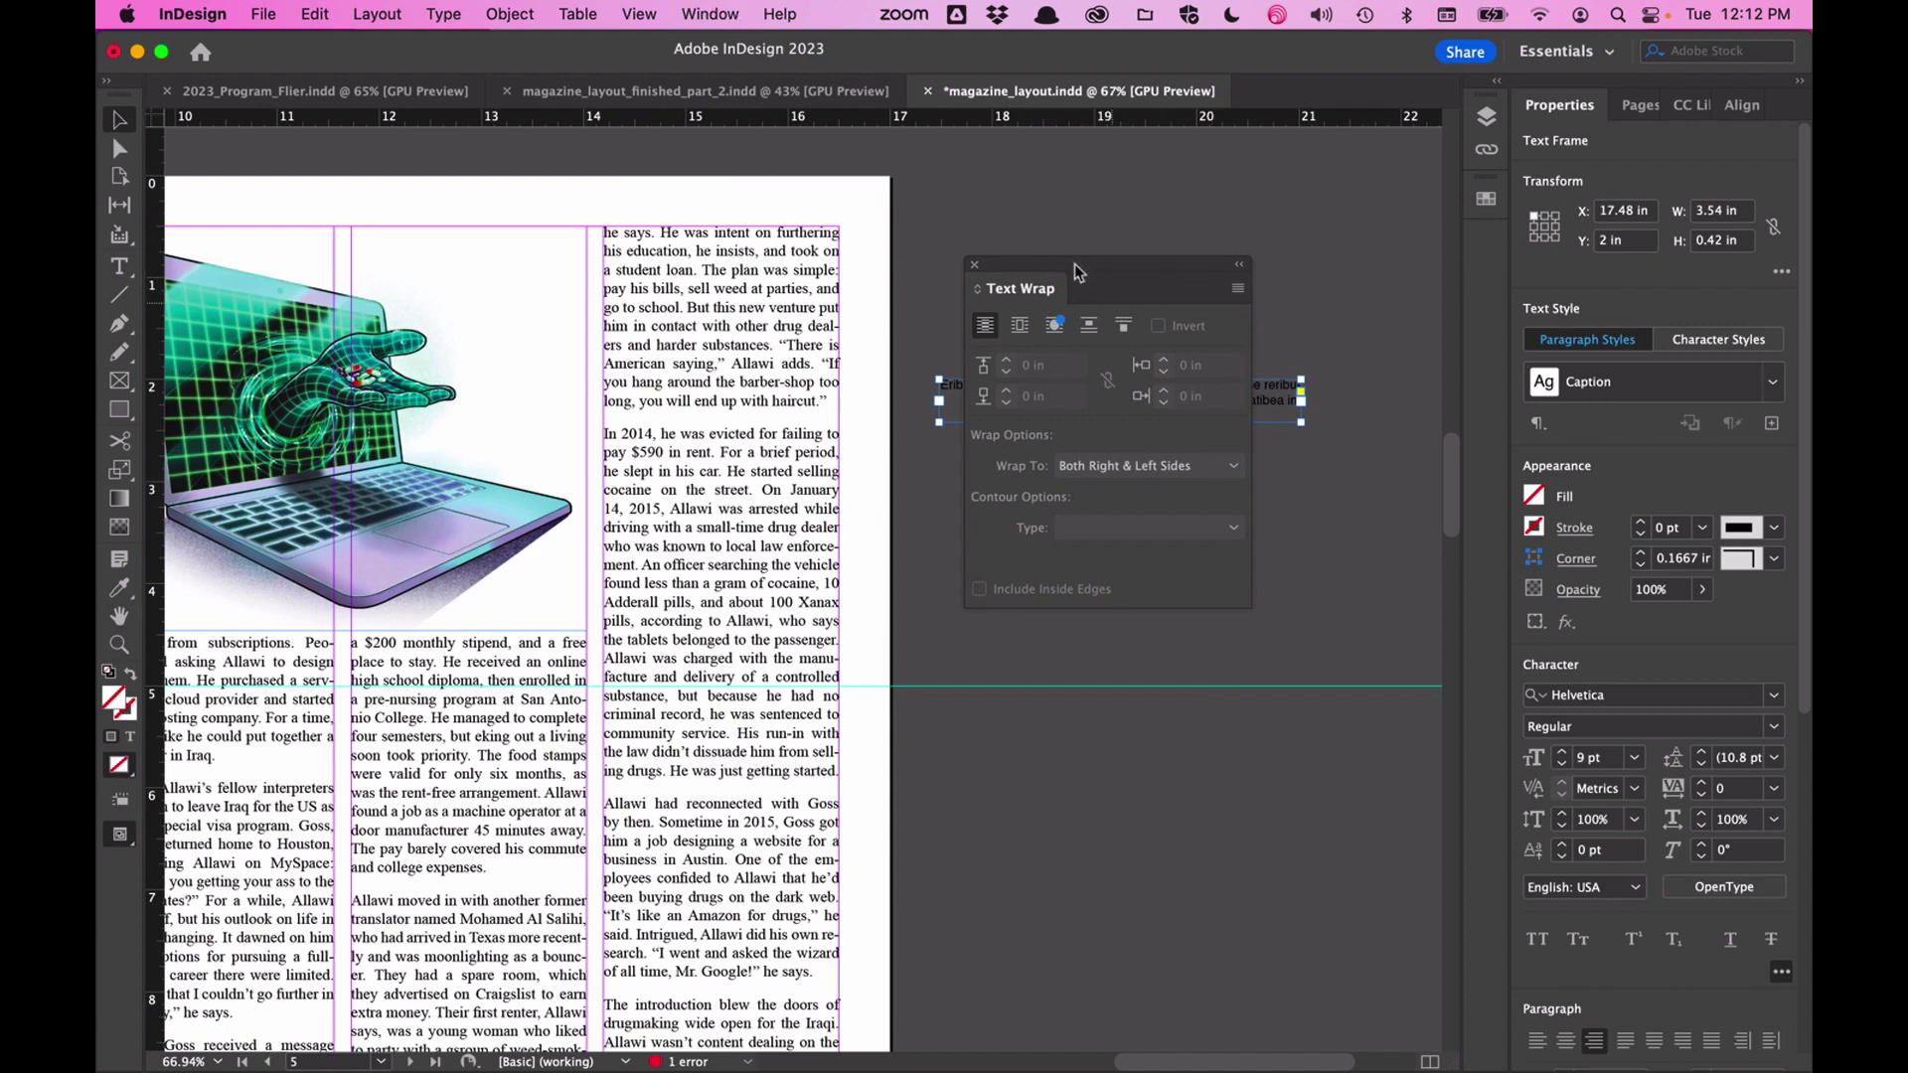
drag(1076, 266, 1490, 256)
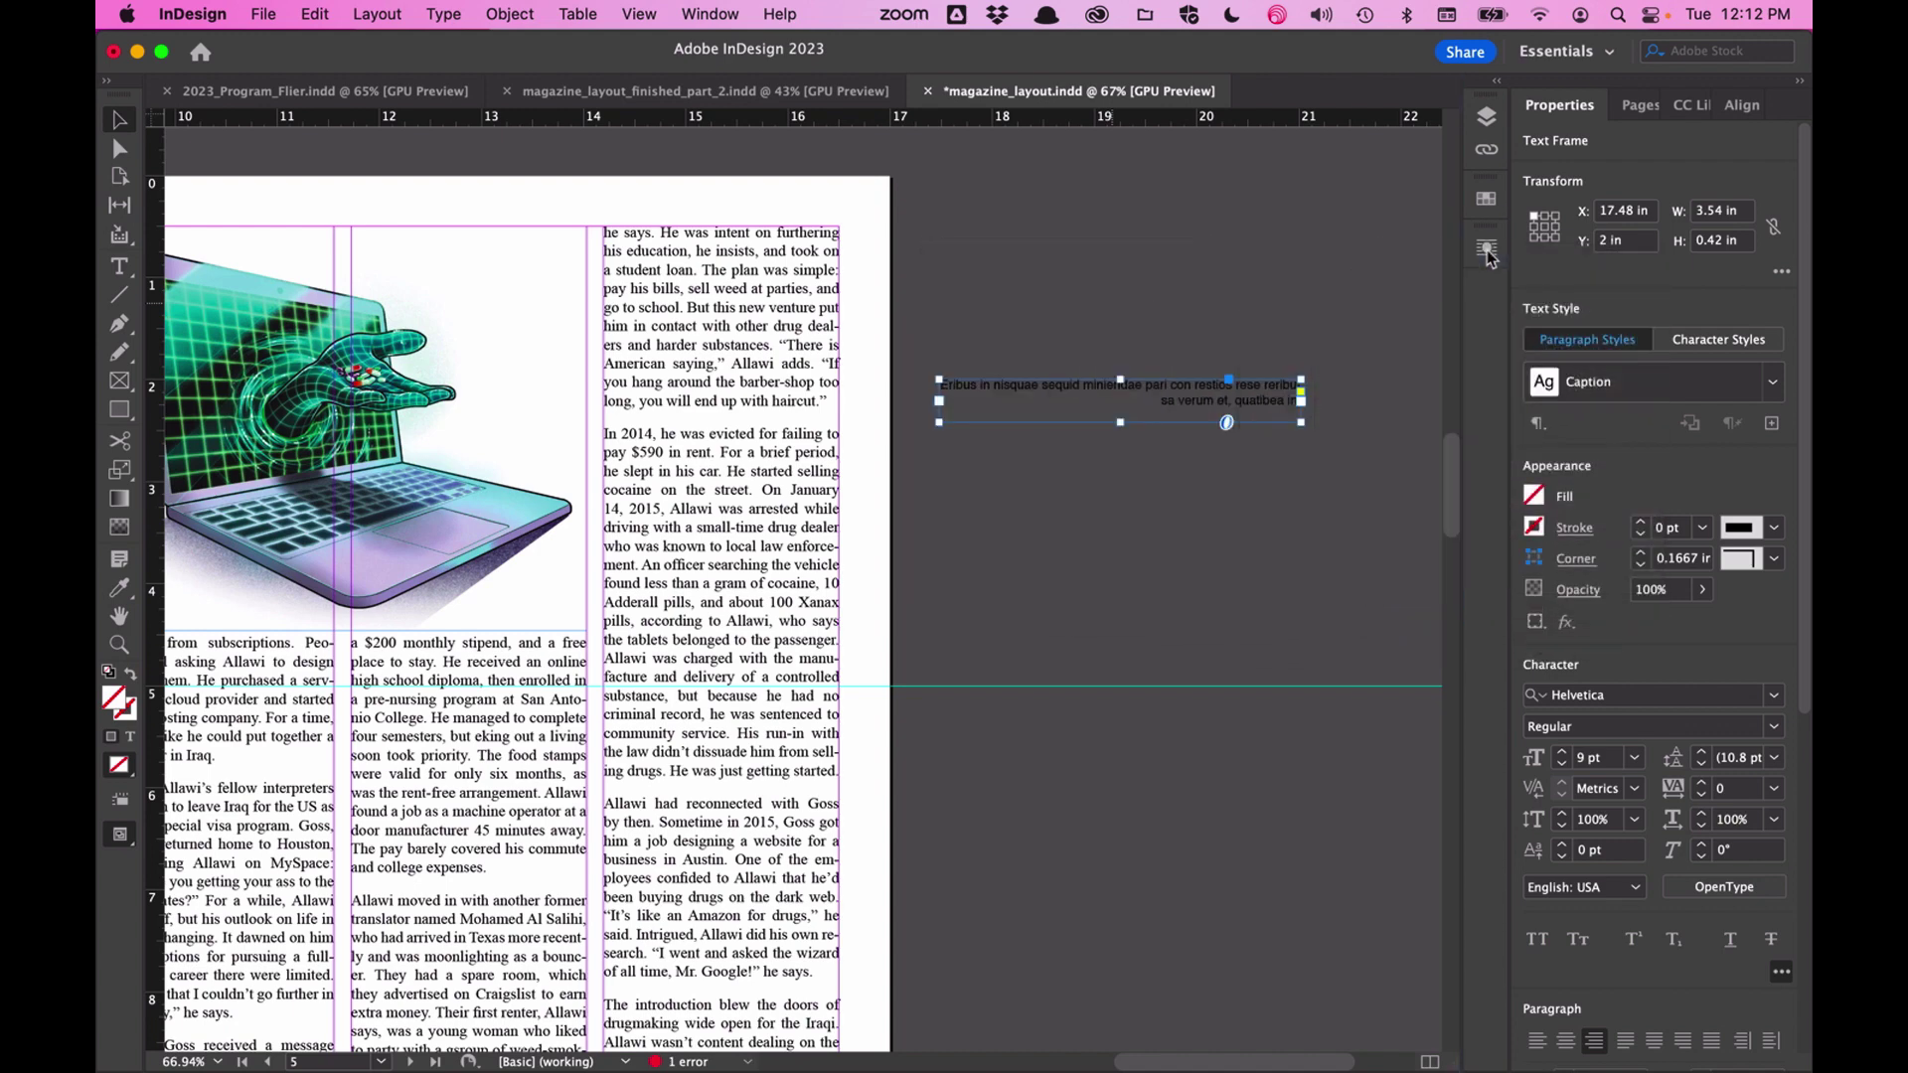
click(1487, 253)
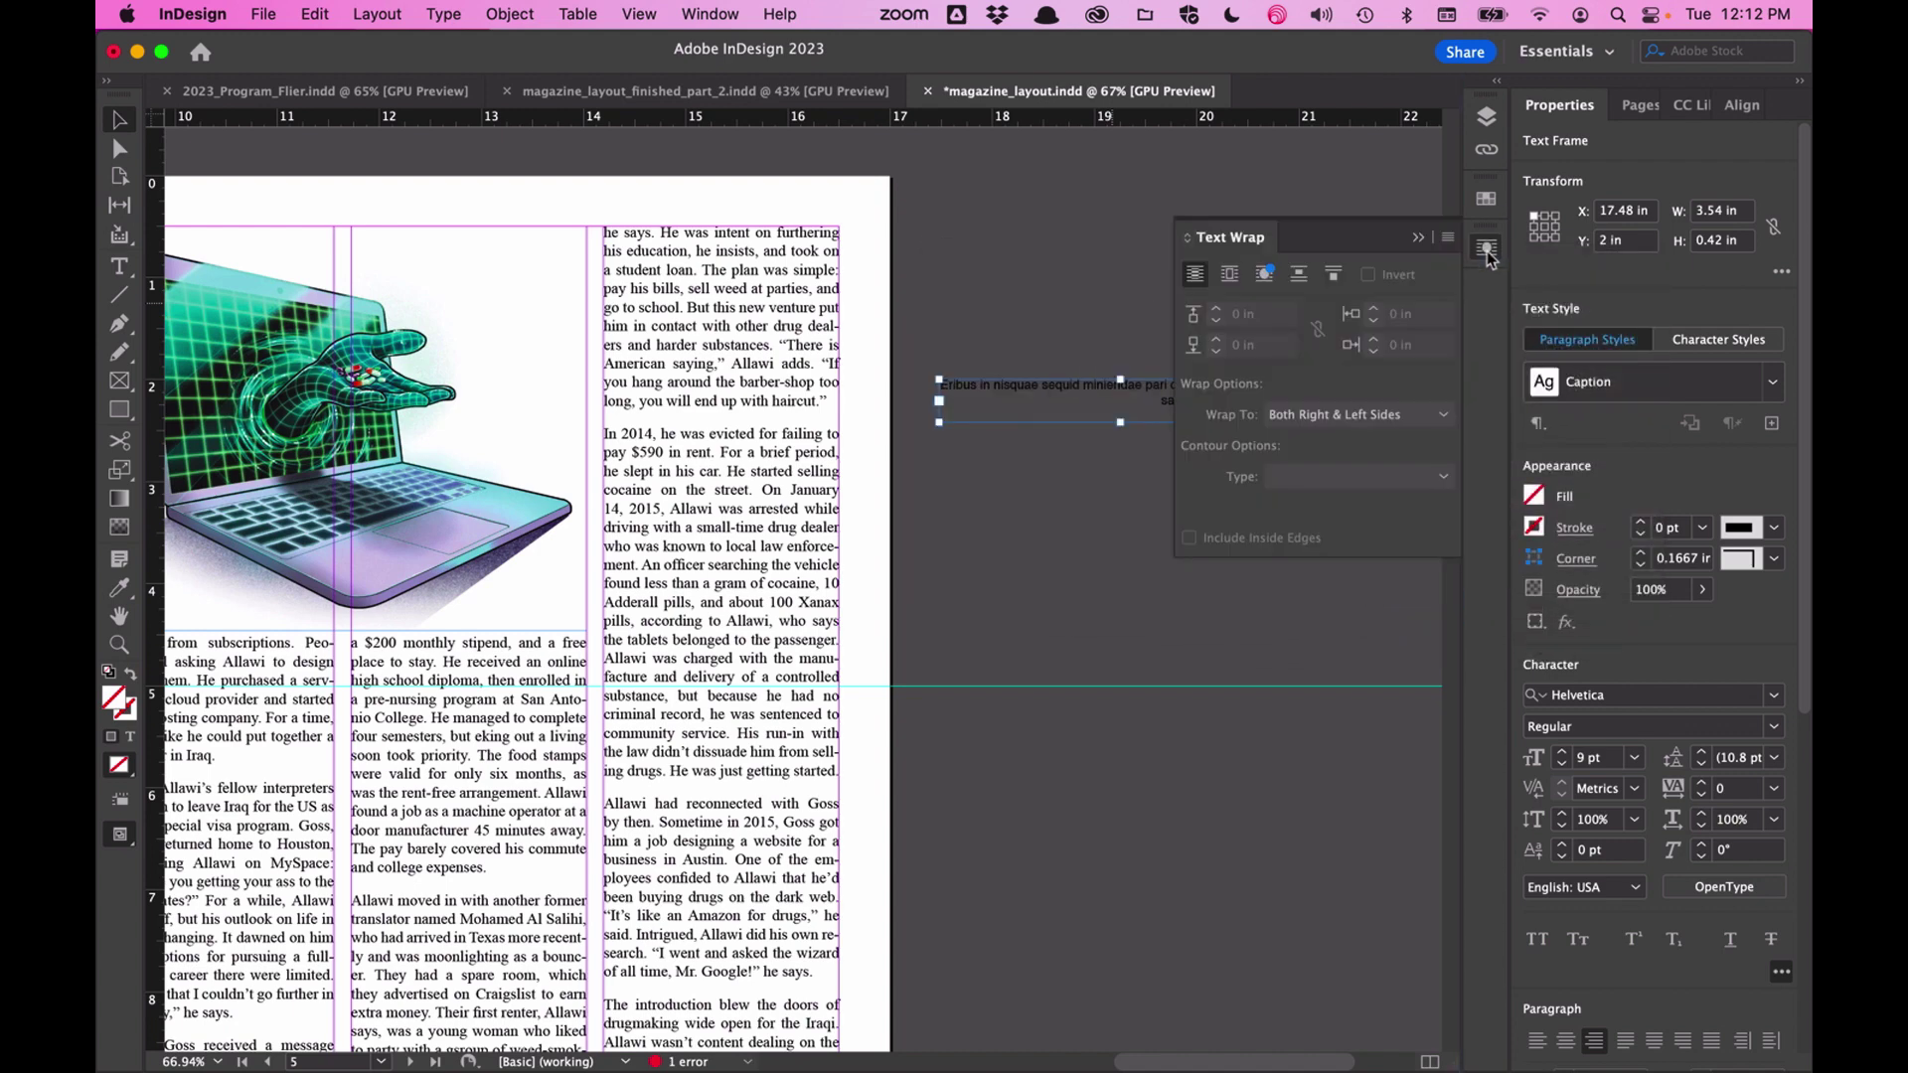
click(1488, 253)
click(1488, 253)
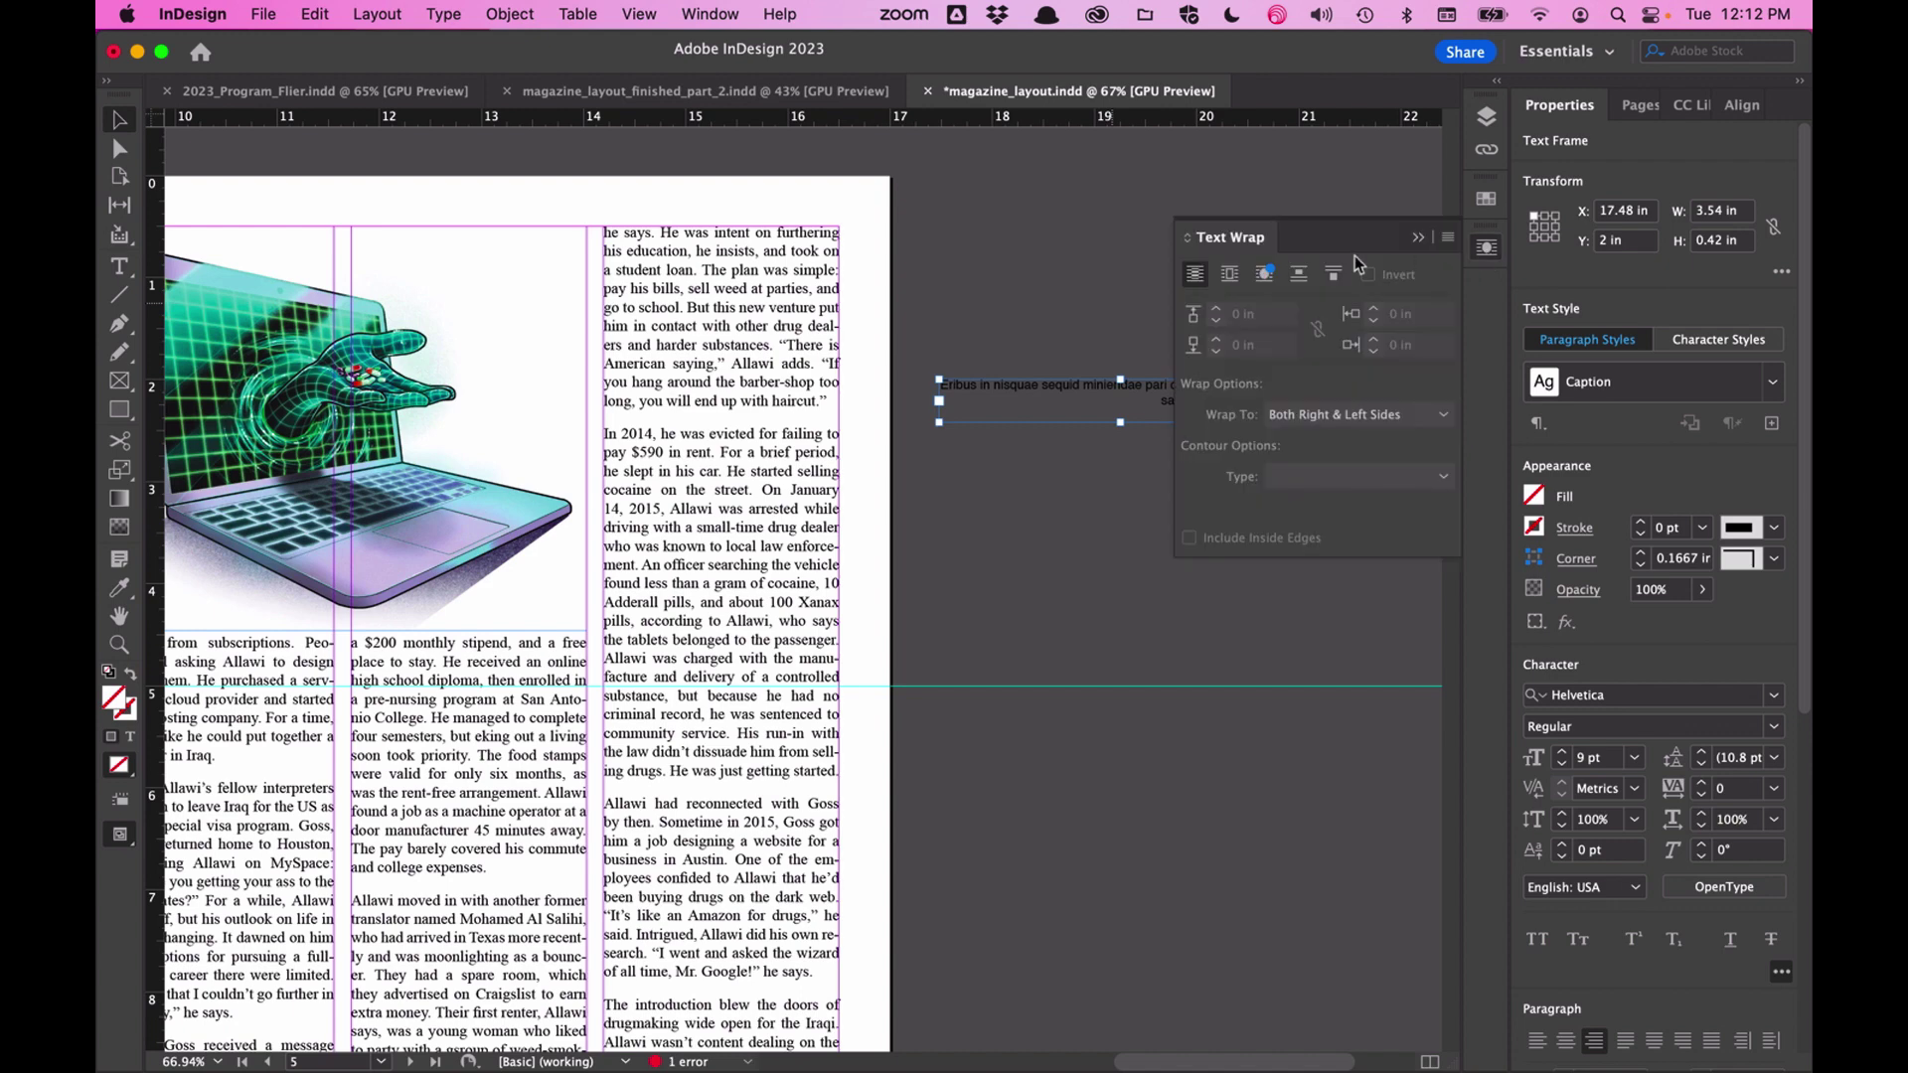
- Set the caption frame's text wrap to wrap around its bounding box with a 0.1875 in bottom offset
click(1230, 275)
scroll(1048, 374, right, 5)
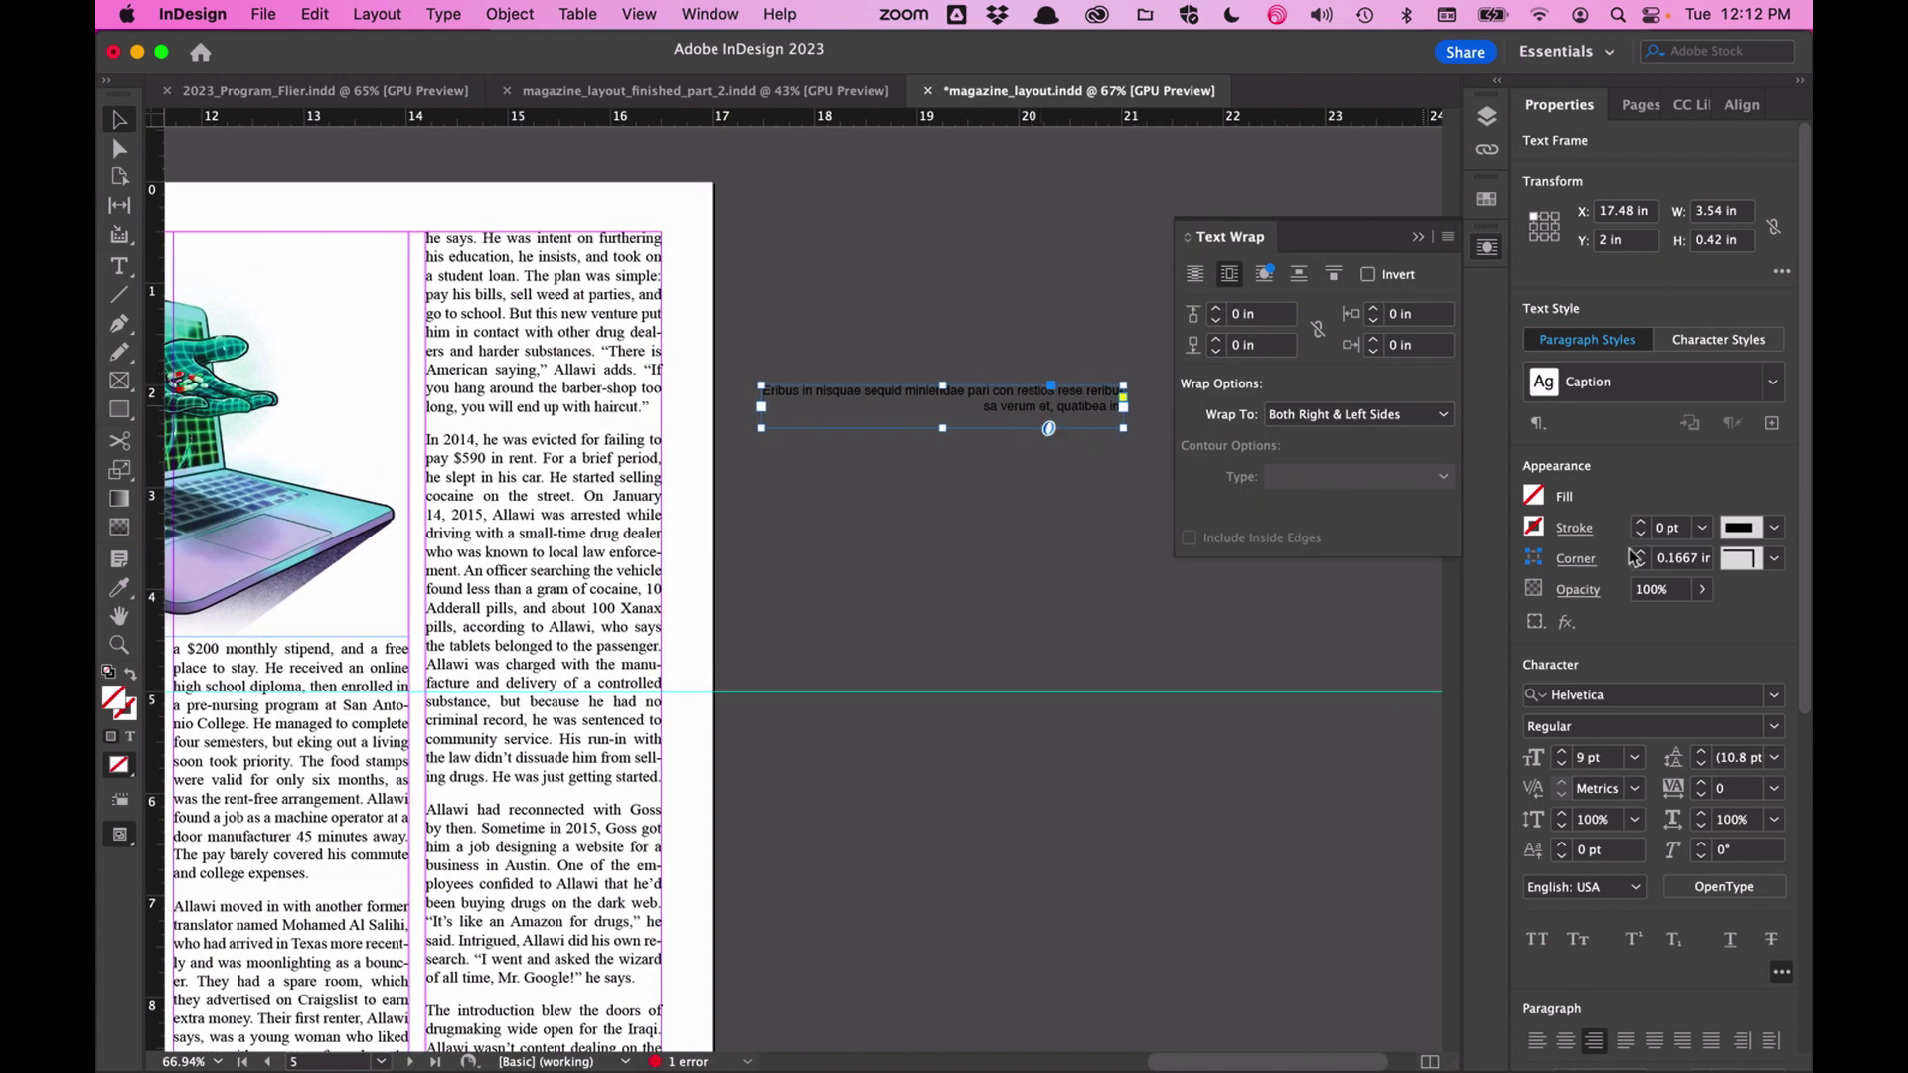
click(1217, 343)
click(1218, 343)
click(1218, 343)
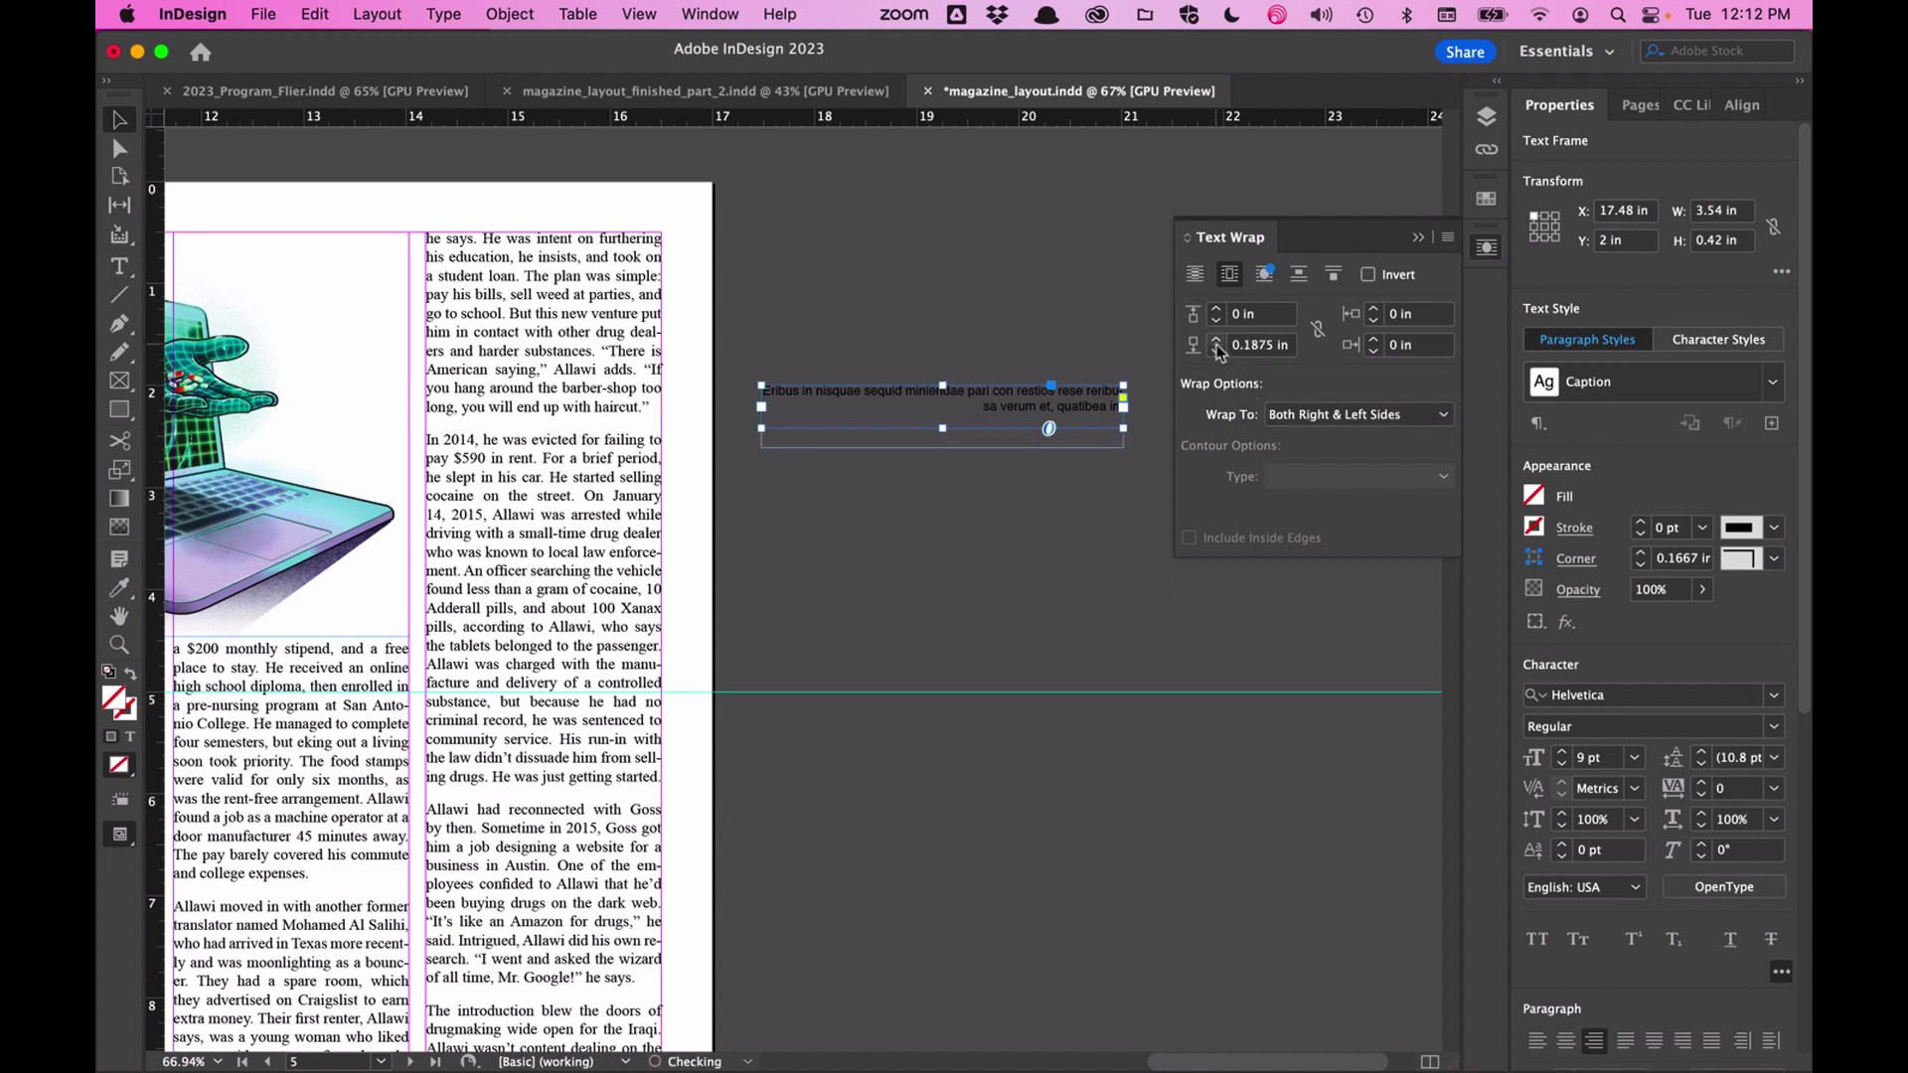
click(1217, 342)
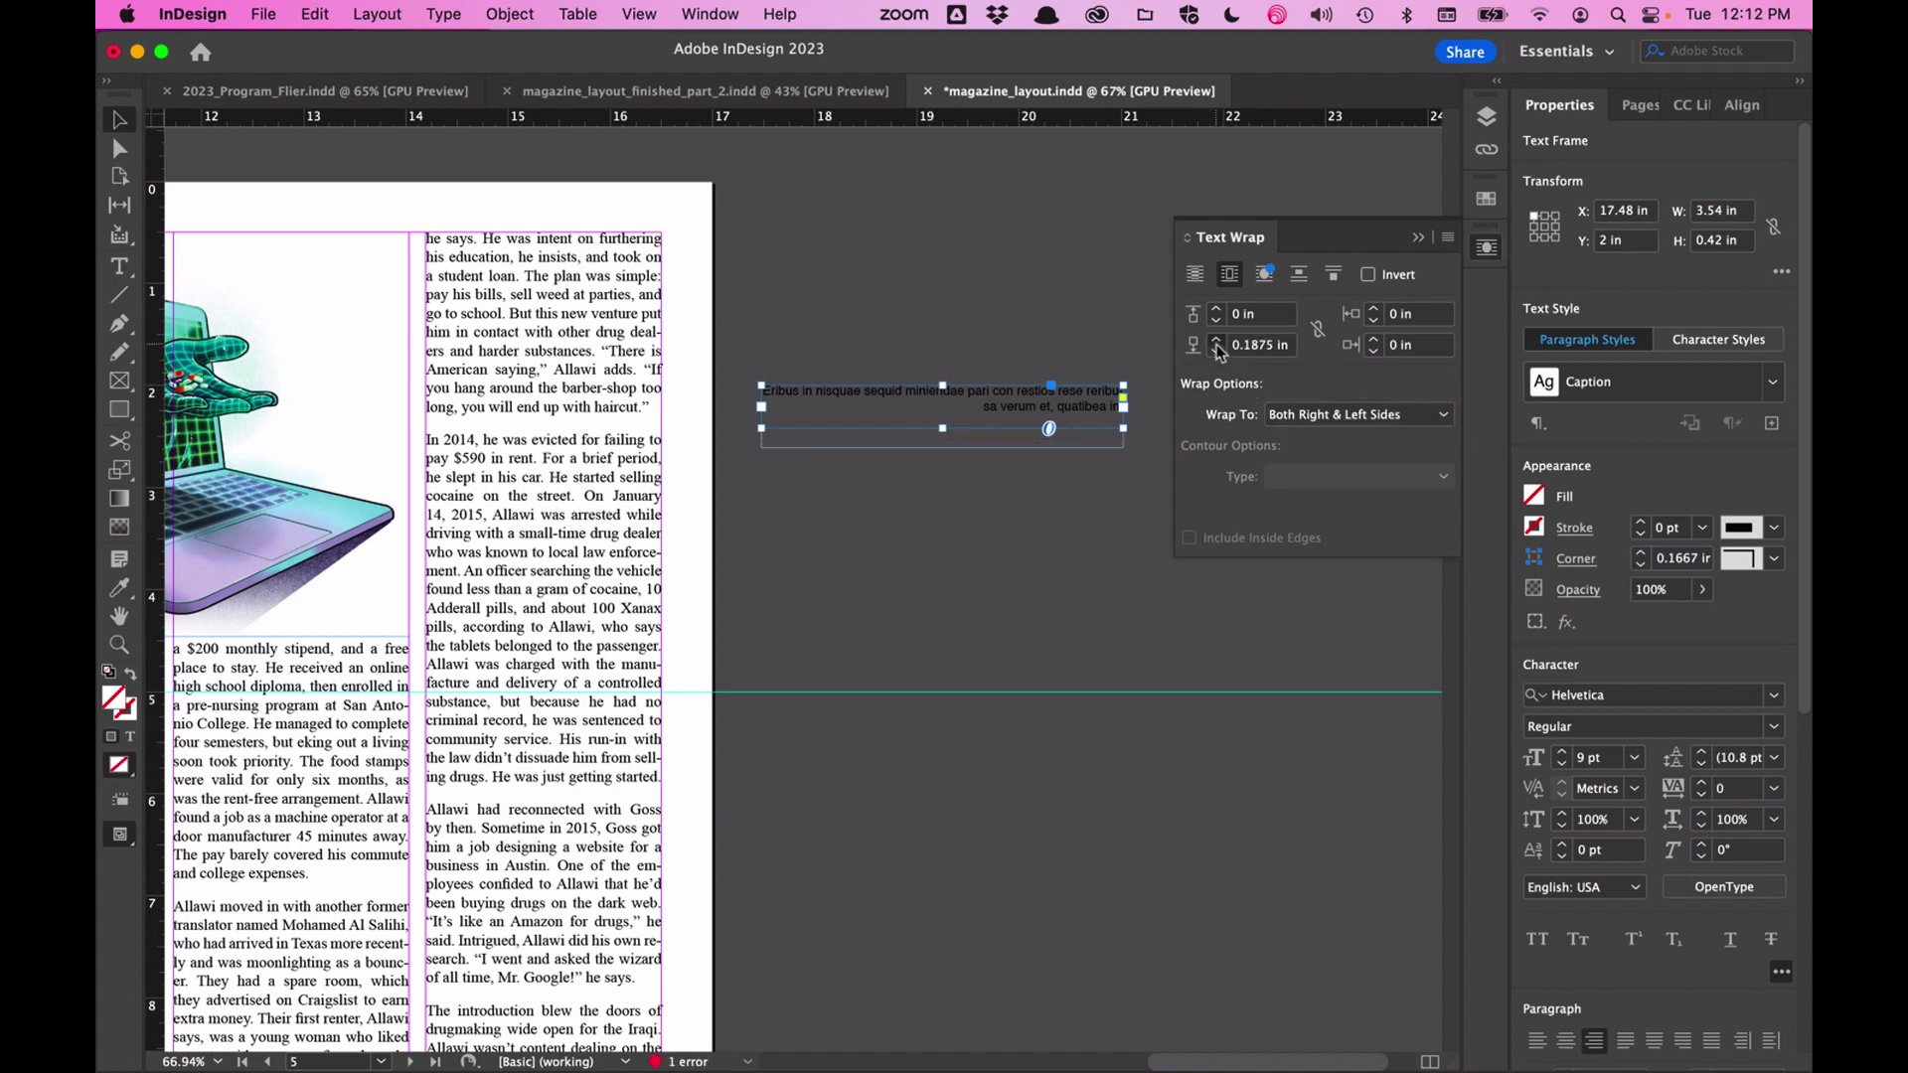
click(1006, 358)
- Collapse the Text Wrap settings and move the caption frame beneath the laptop image, flush with the second column's outer edge
scroll(1009, 343, down, 3)
scroll(1009, 343, left, 5)
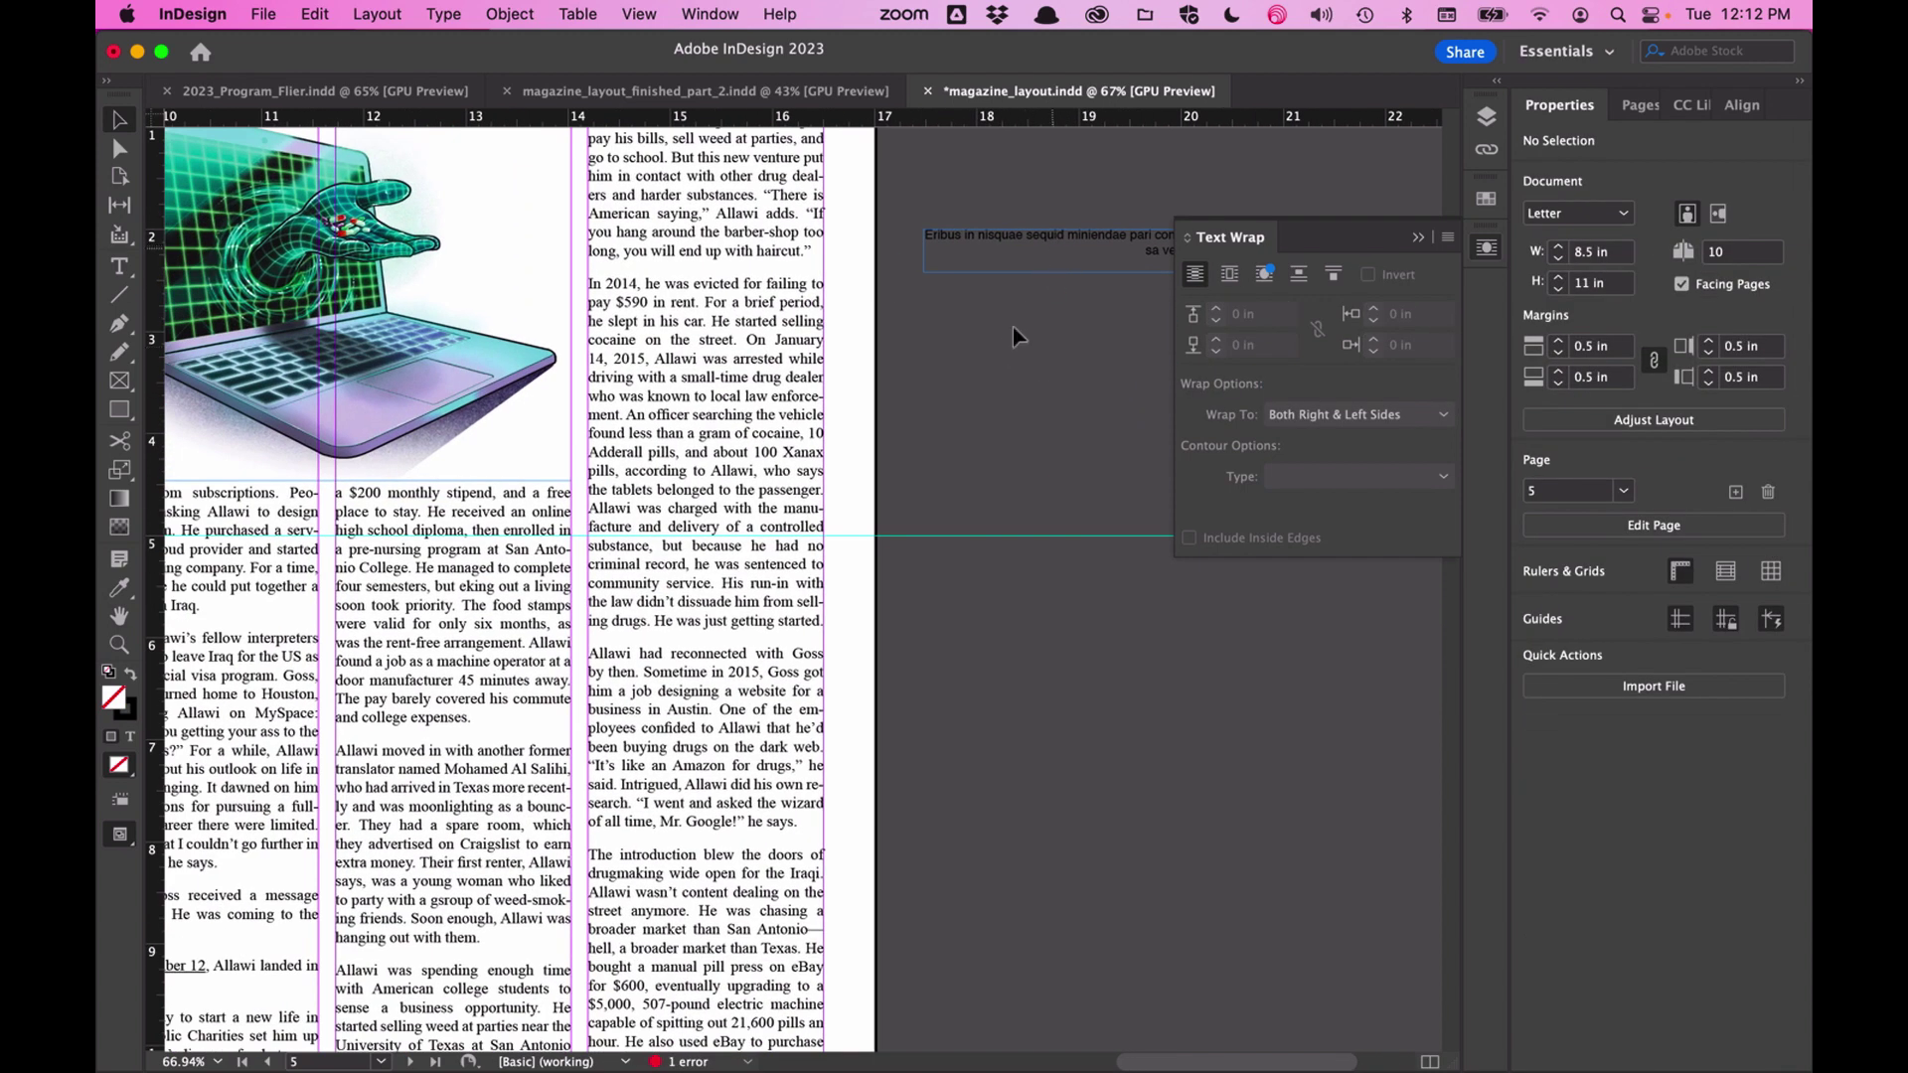
scroll(1012, 326, up, 2)
scroll(1011, 326, left, 3)
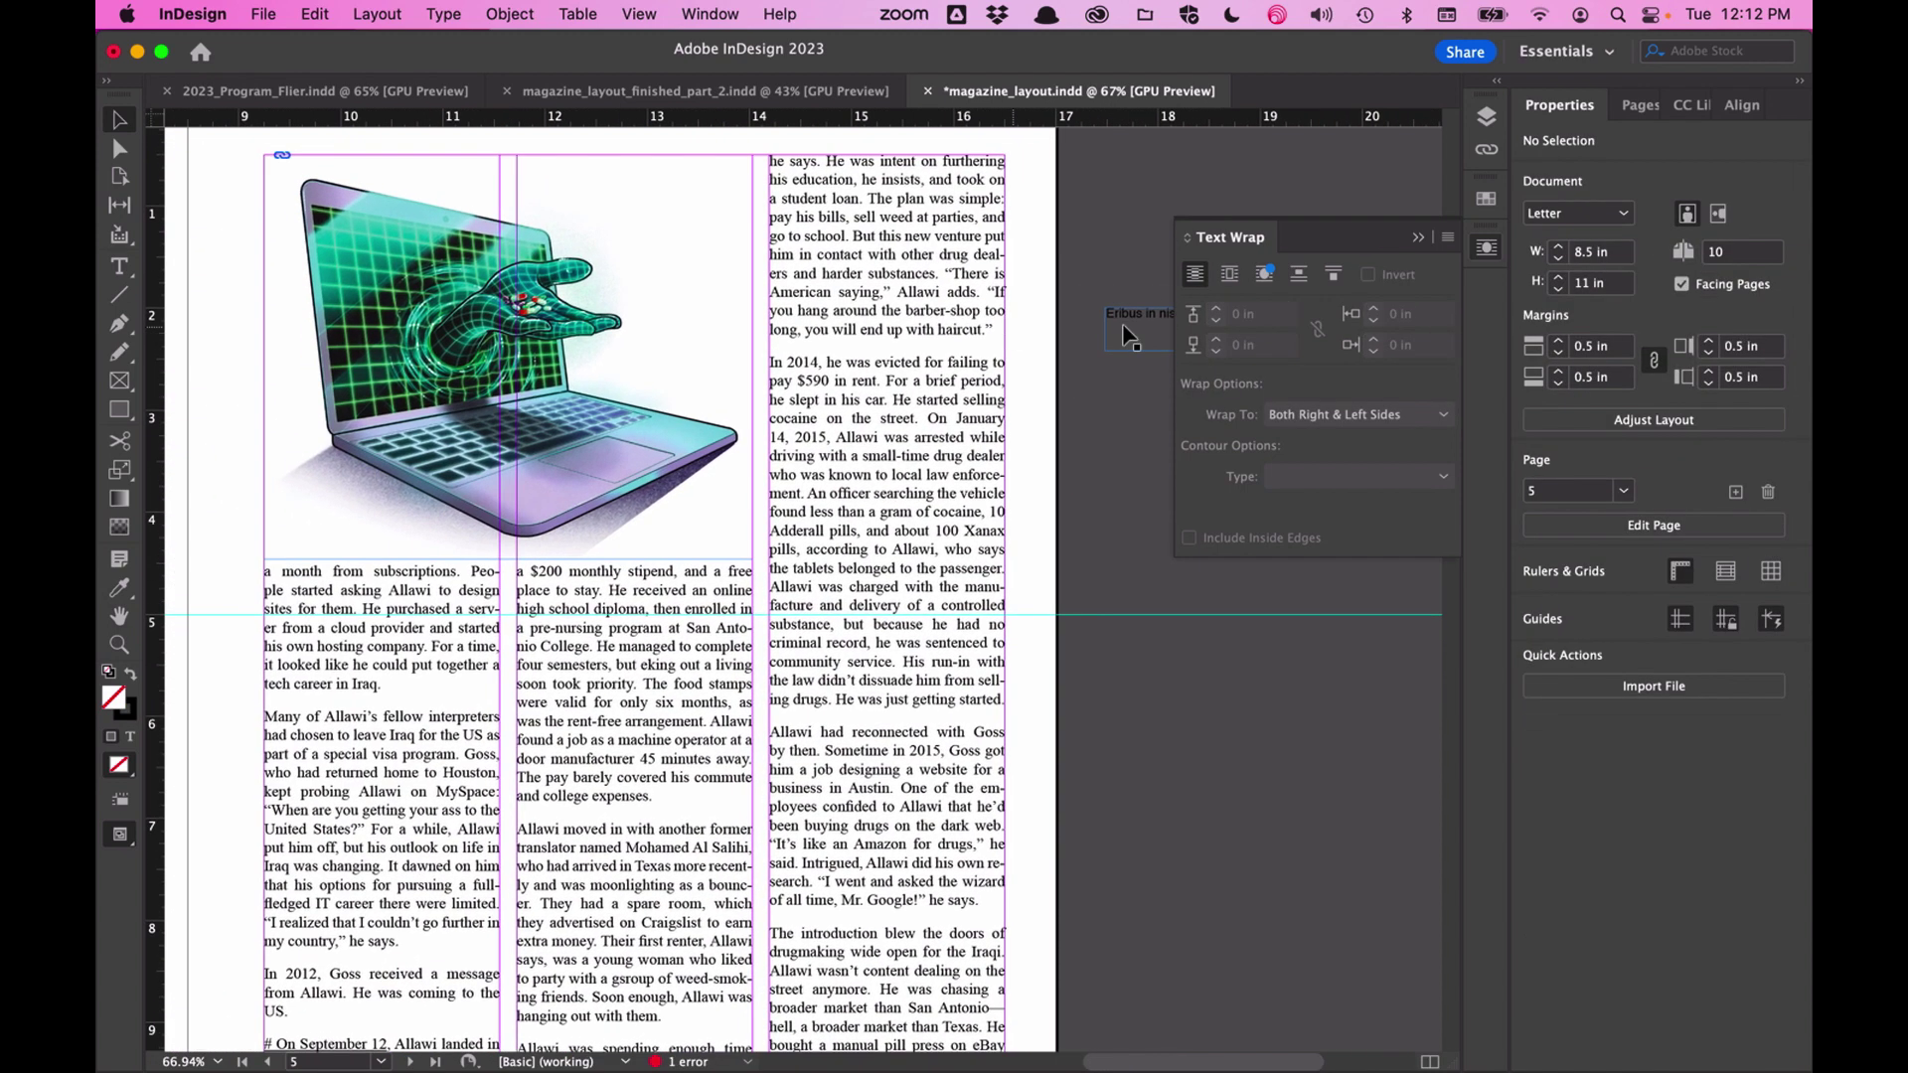
click(1489, 254)
drag(1374, 326, 658, 593)
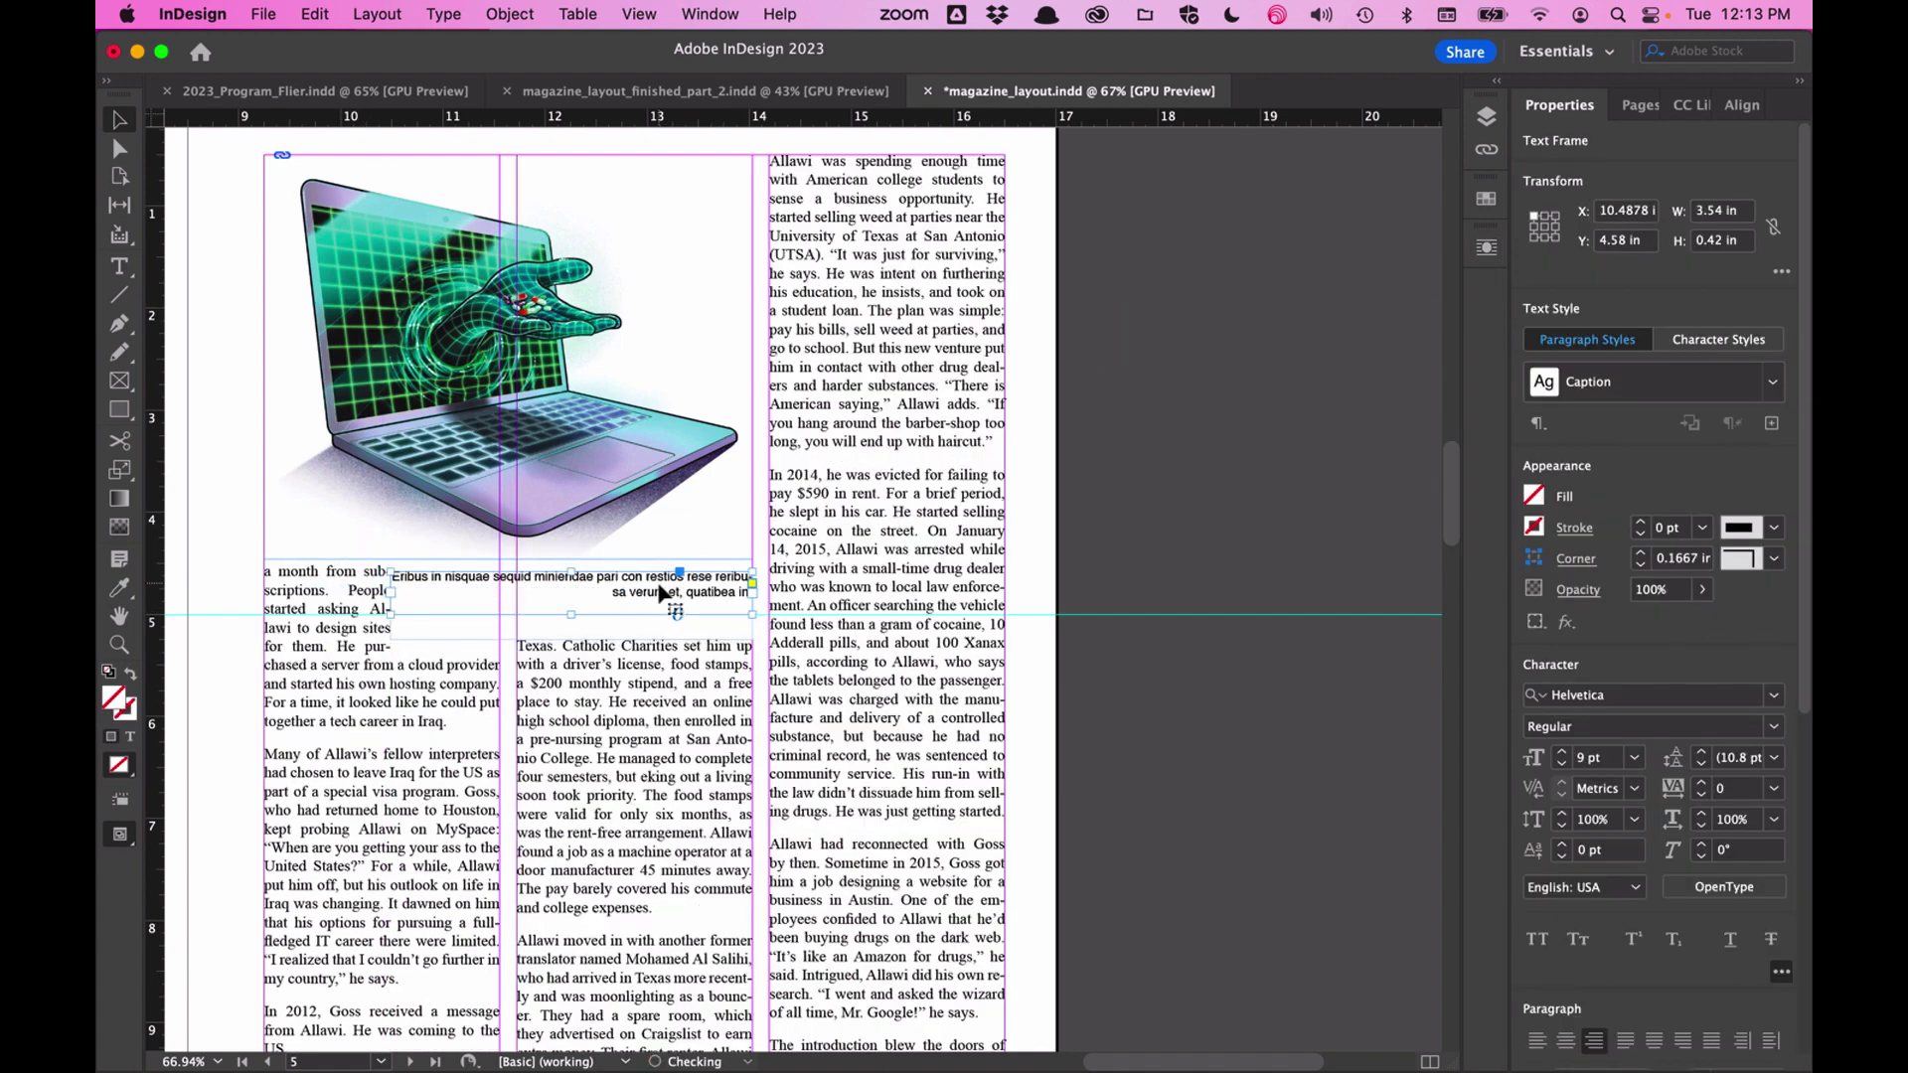
- Resize the caption frame to span both columns under the image, about 4.78 in wide and 0.36 in high
scroll(659, 593, up, 3)
scroll(660, 593, left, 7)
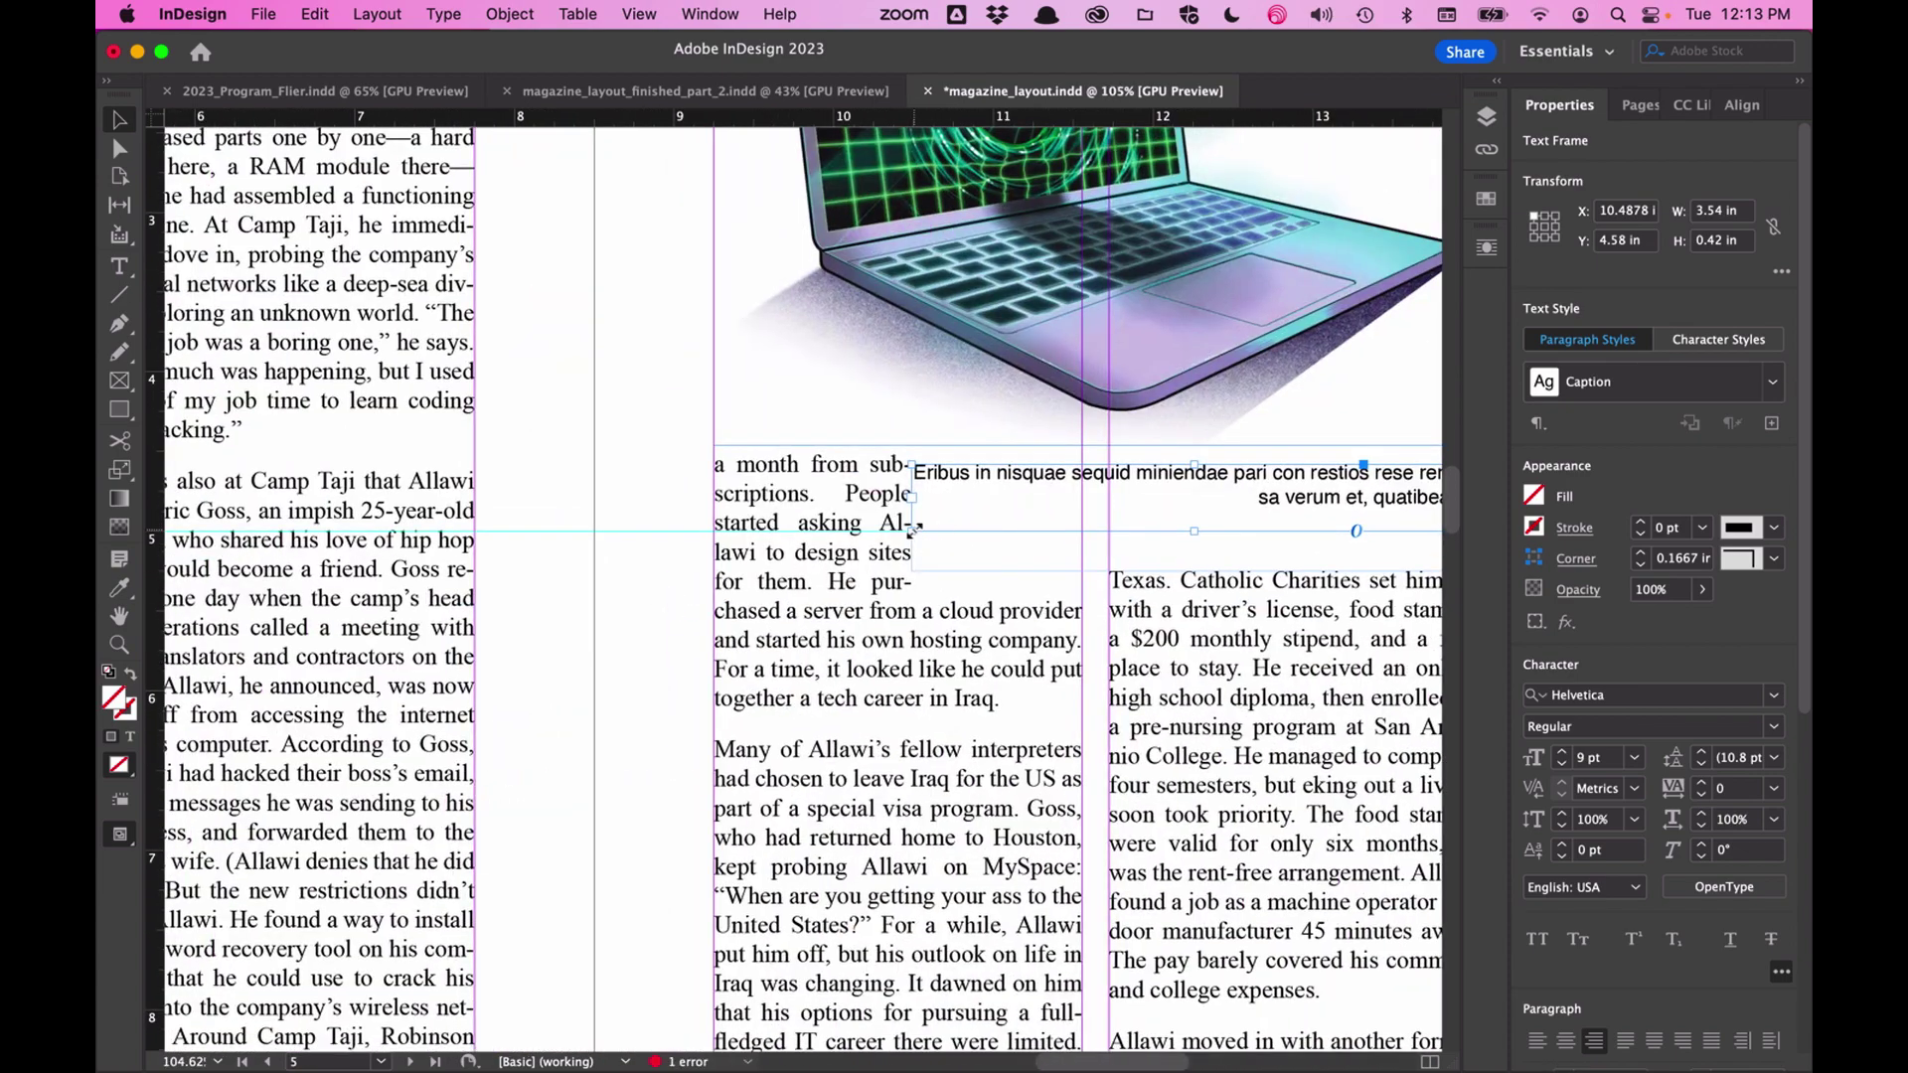
drag(911, 532, 715, 522)
- Shorten the caption frame to about 0.26 in high and shift it up close beneath the laptop image
scroll(718, 522, right, 7)
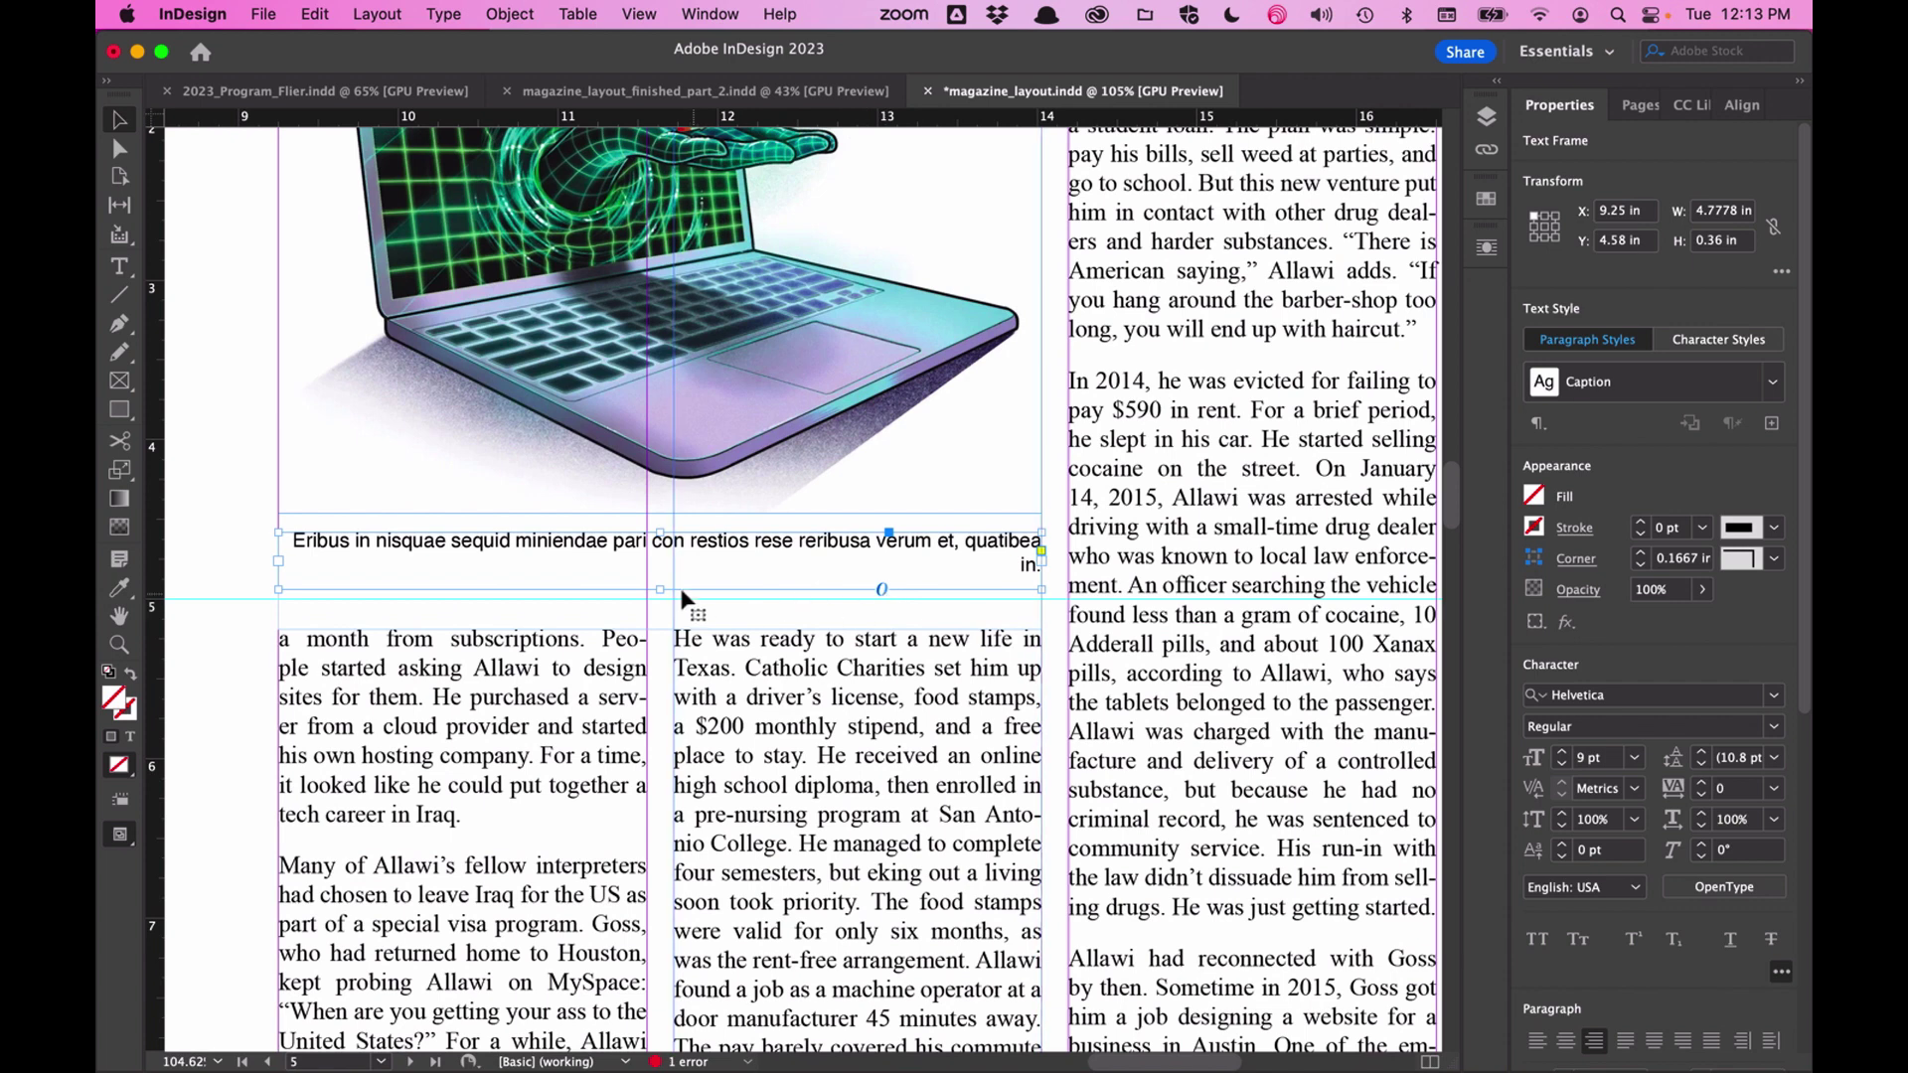
drag(660, 591, 706, 541)
click(664, 507)
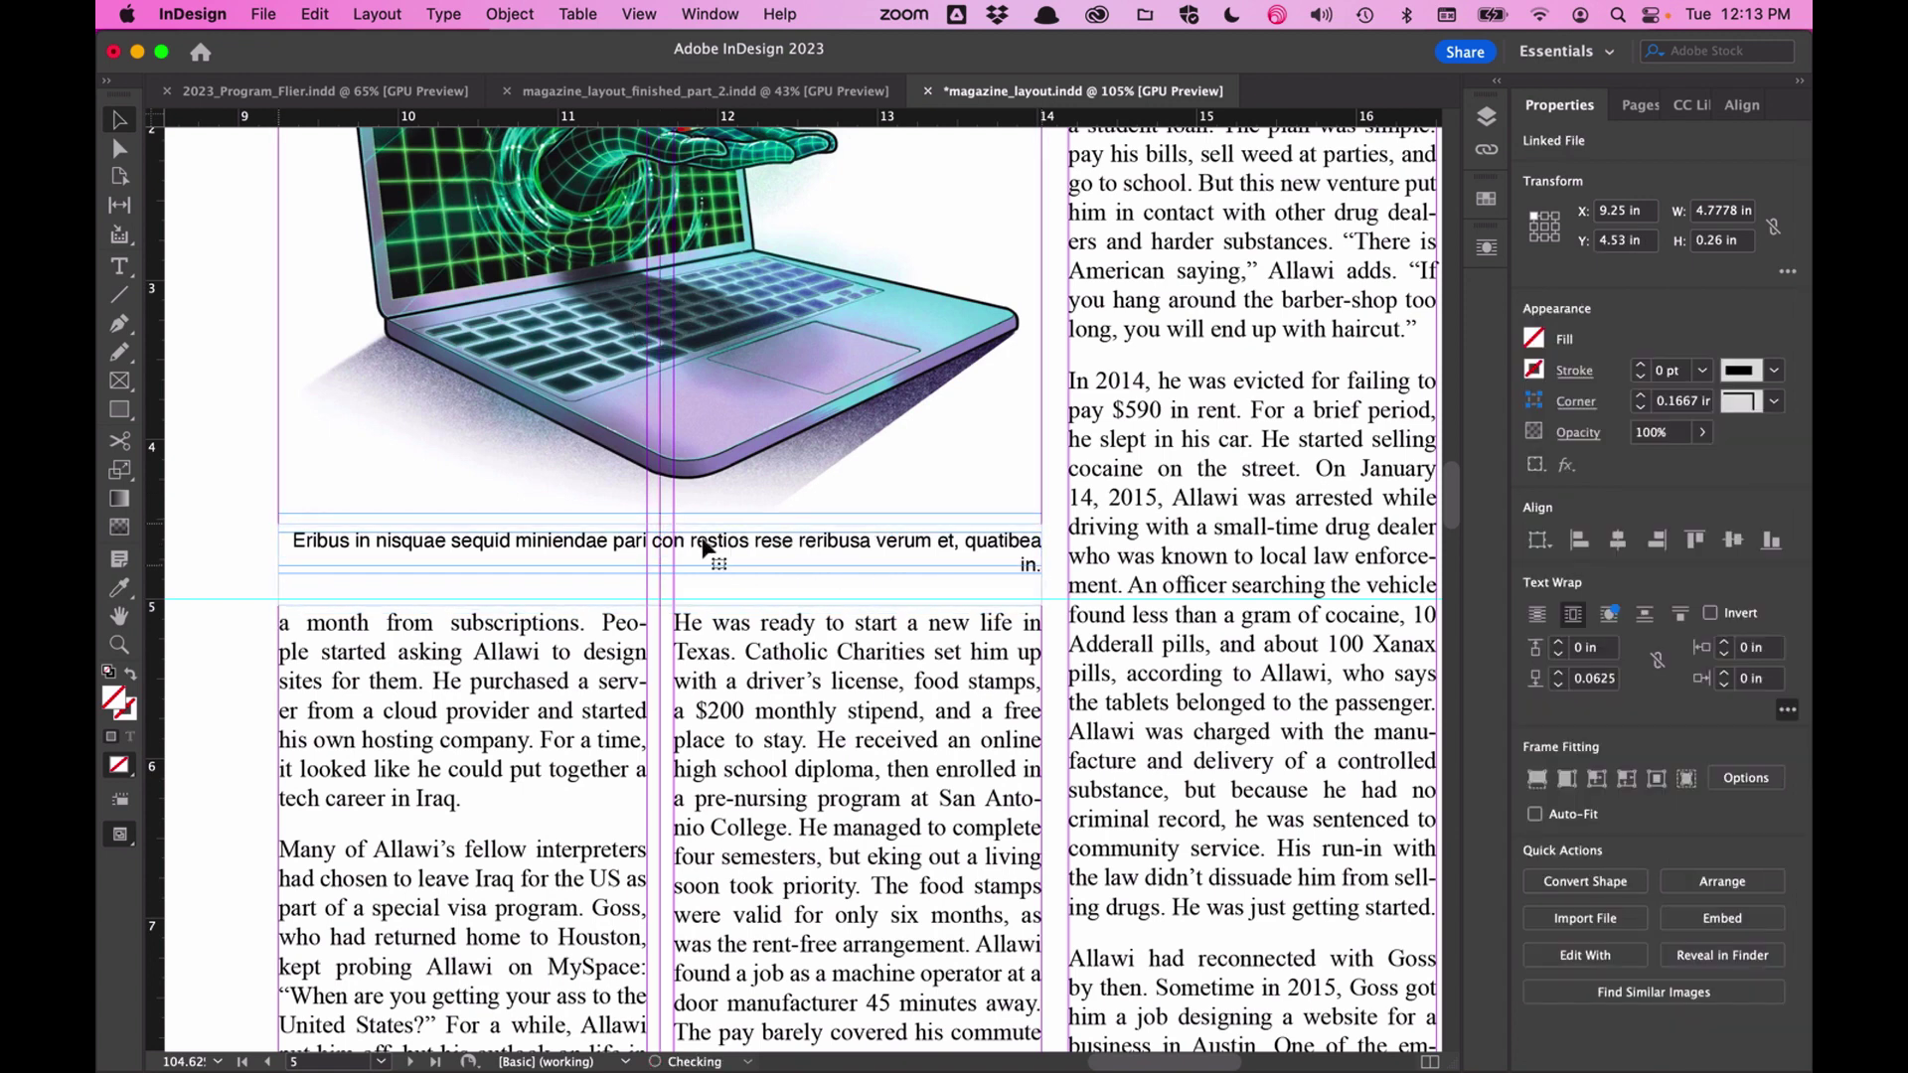
click(746, 448)
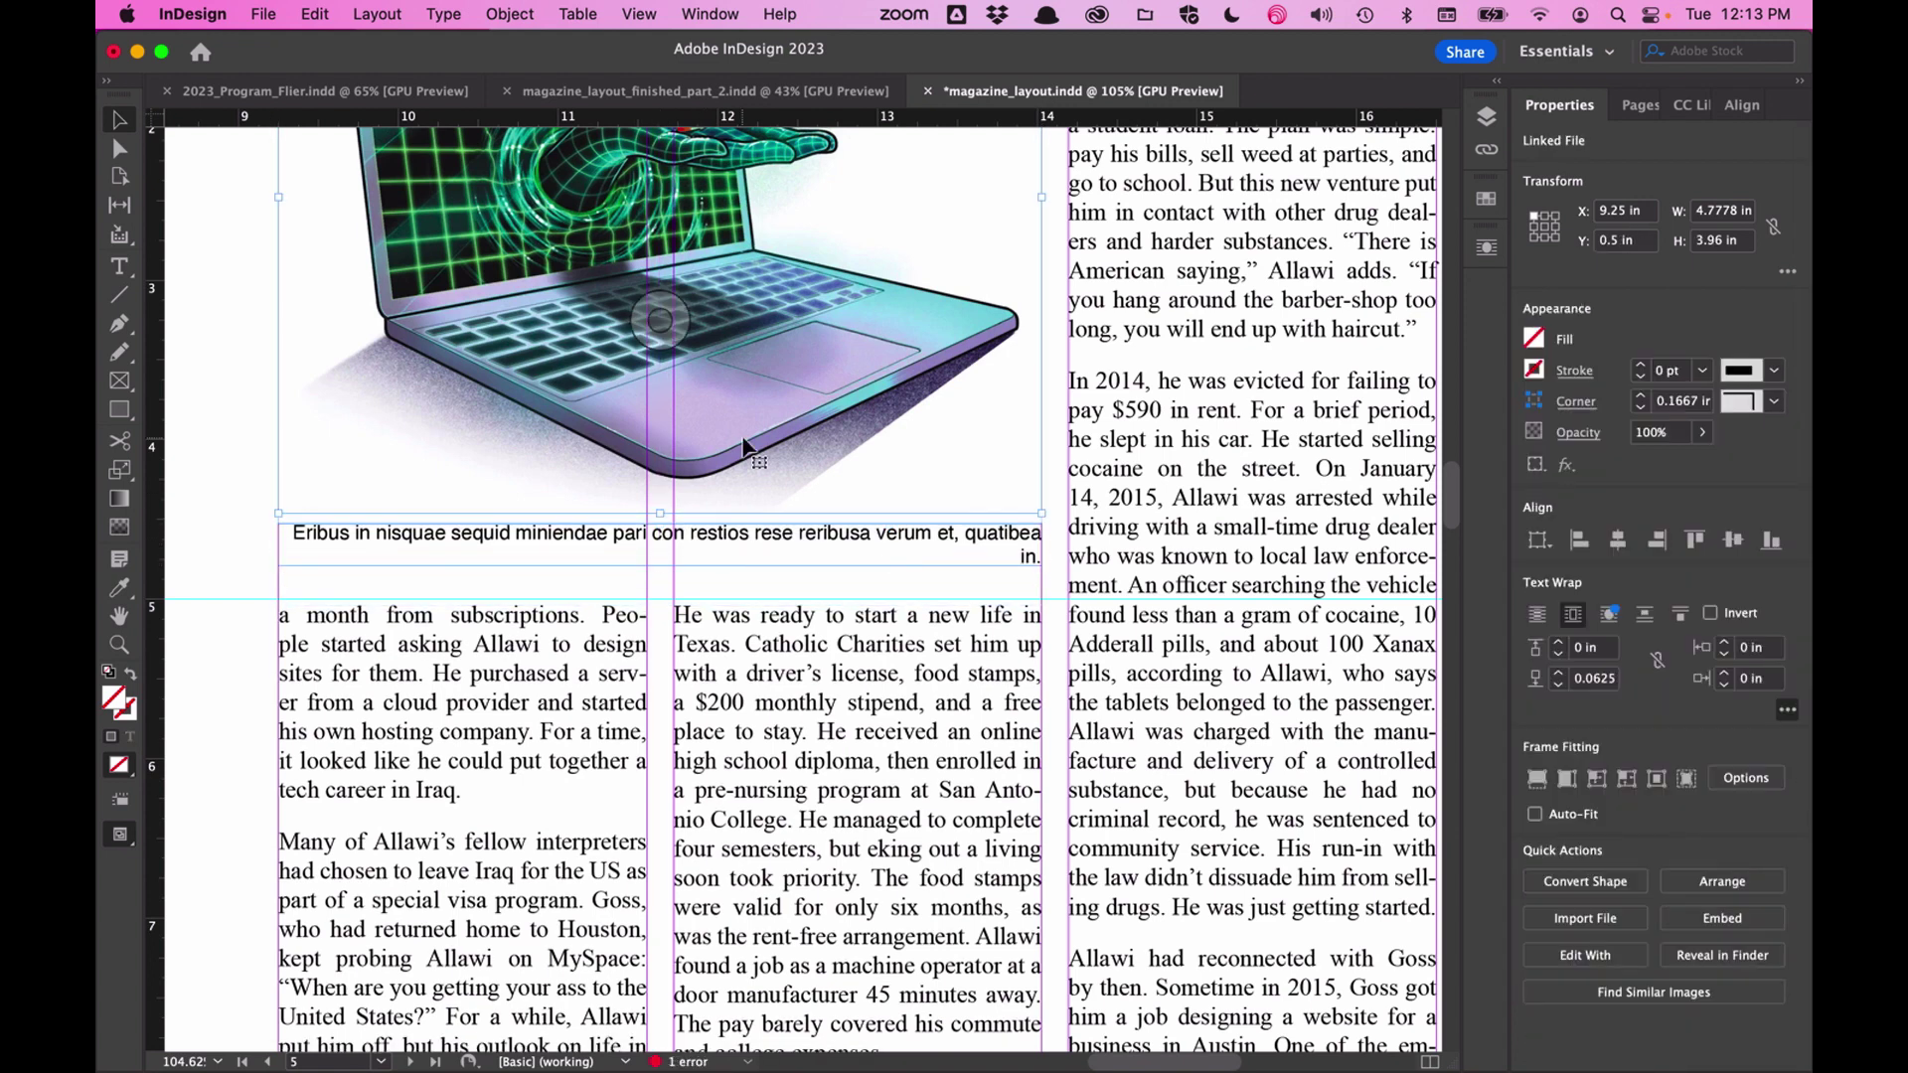
- Deselect everything and preview page 5 without guides or frame edges to examine the image, caption and text wrap
click(235, 537)
scroll(236, 539, down, 5)
scroll(236, 539, left, 3)
scroll(235, 538, up, 2)
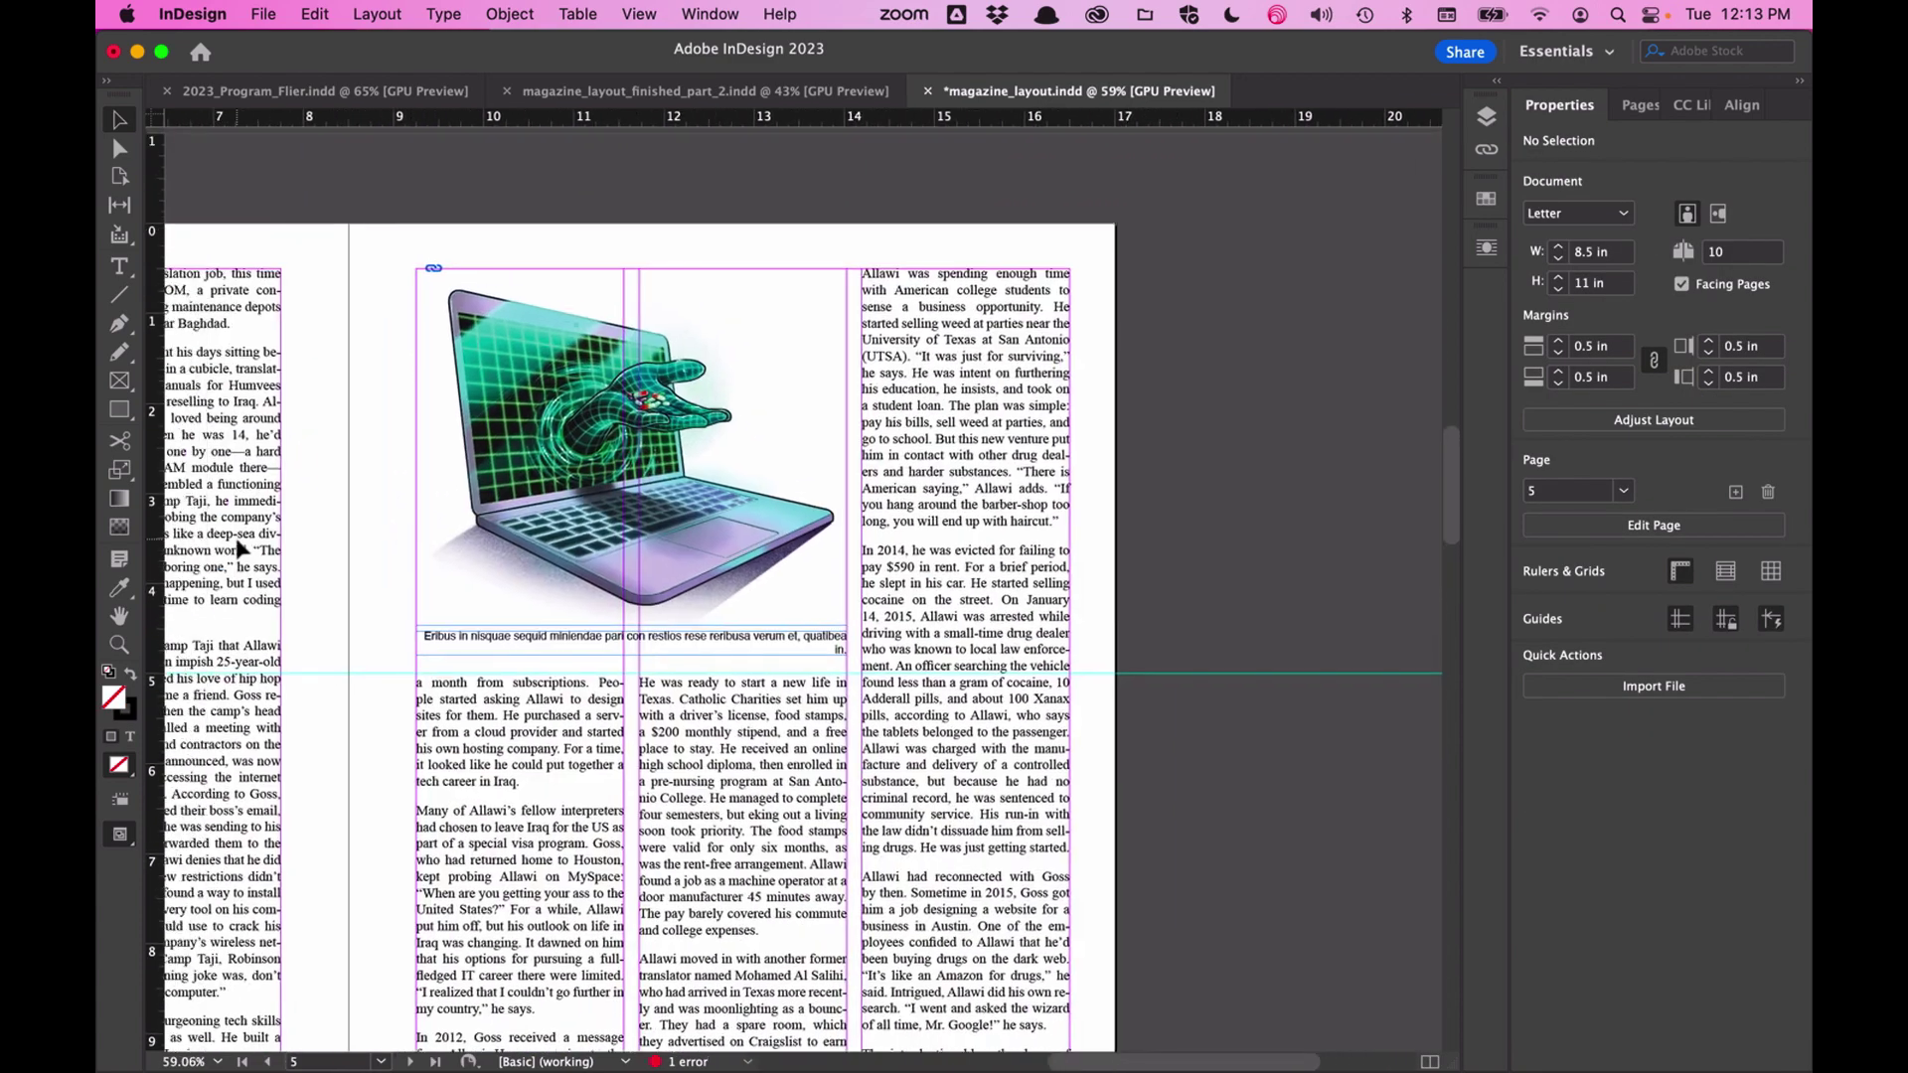
key(w)
scroll(238, 540, left, 2)
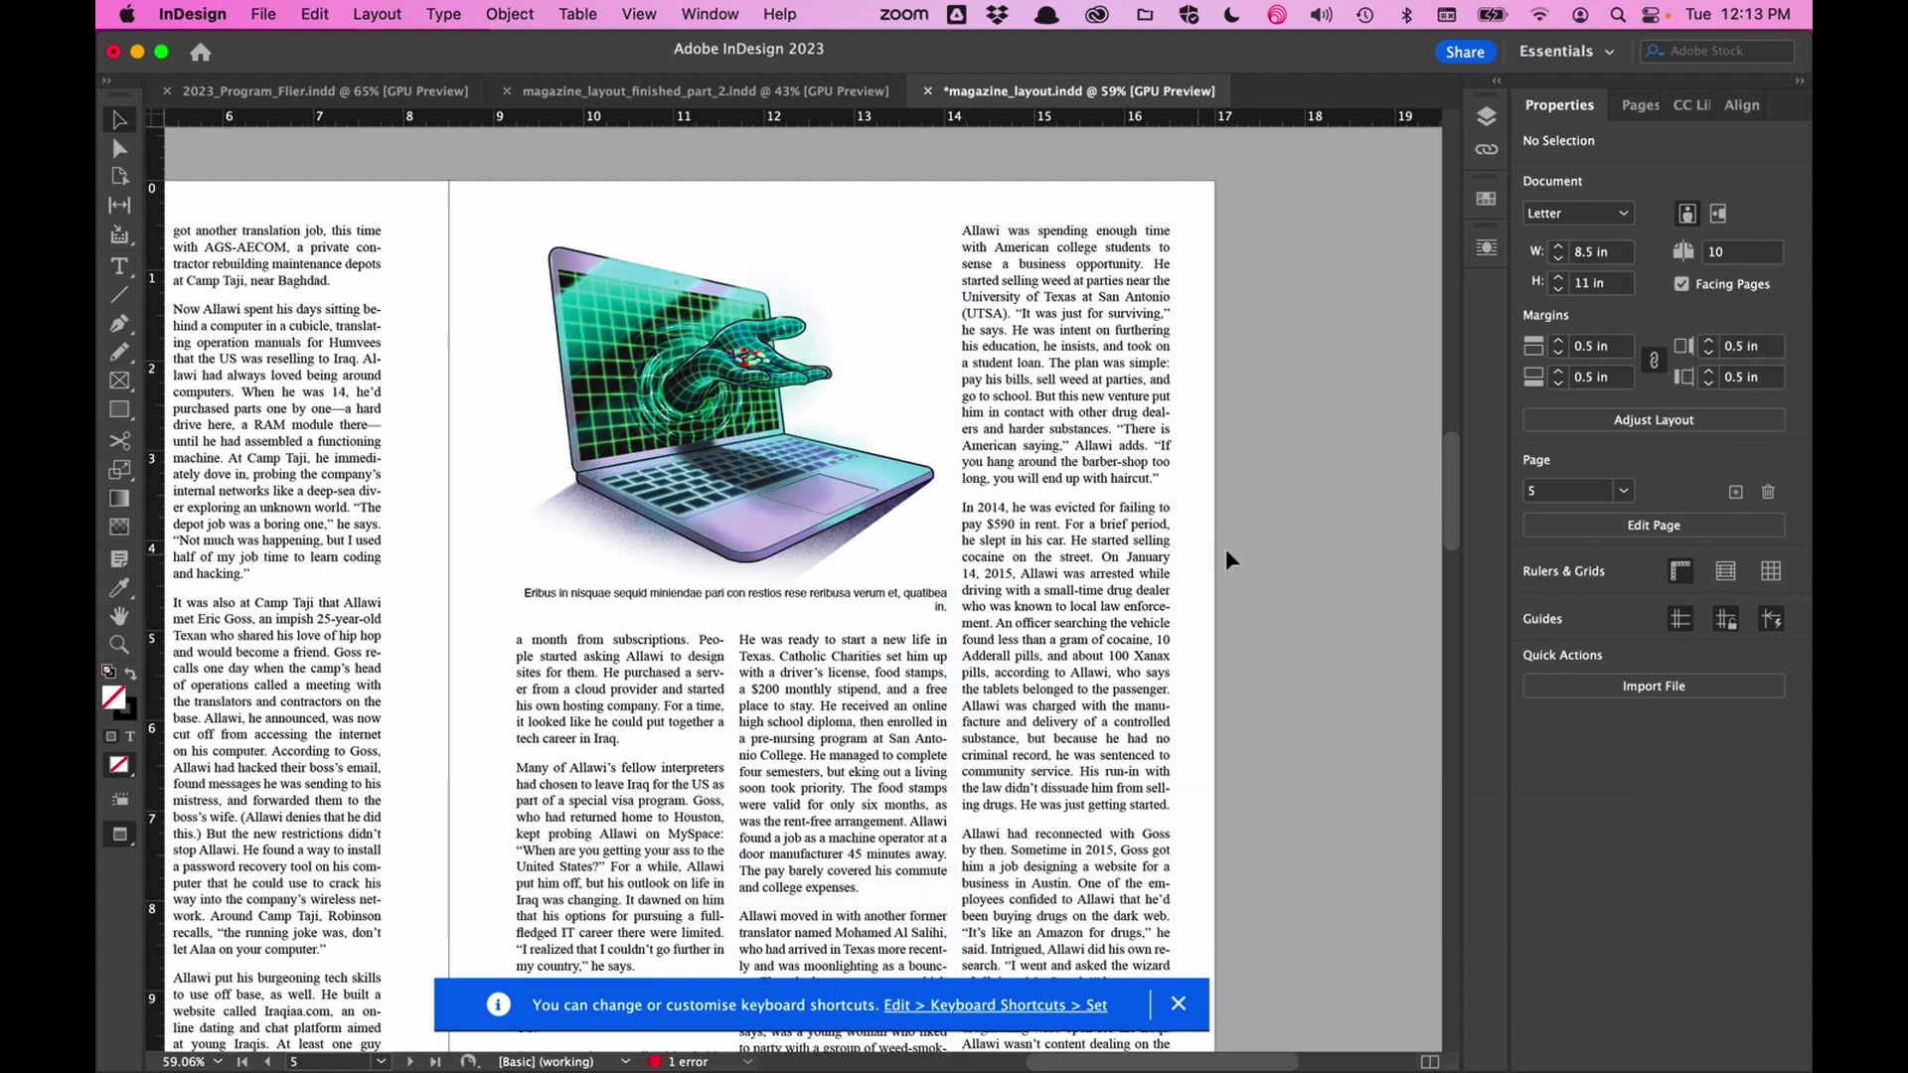
scroll(1248, 551, down, 5)
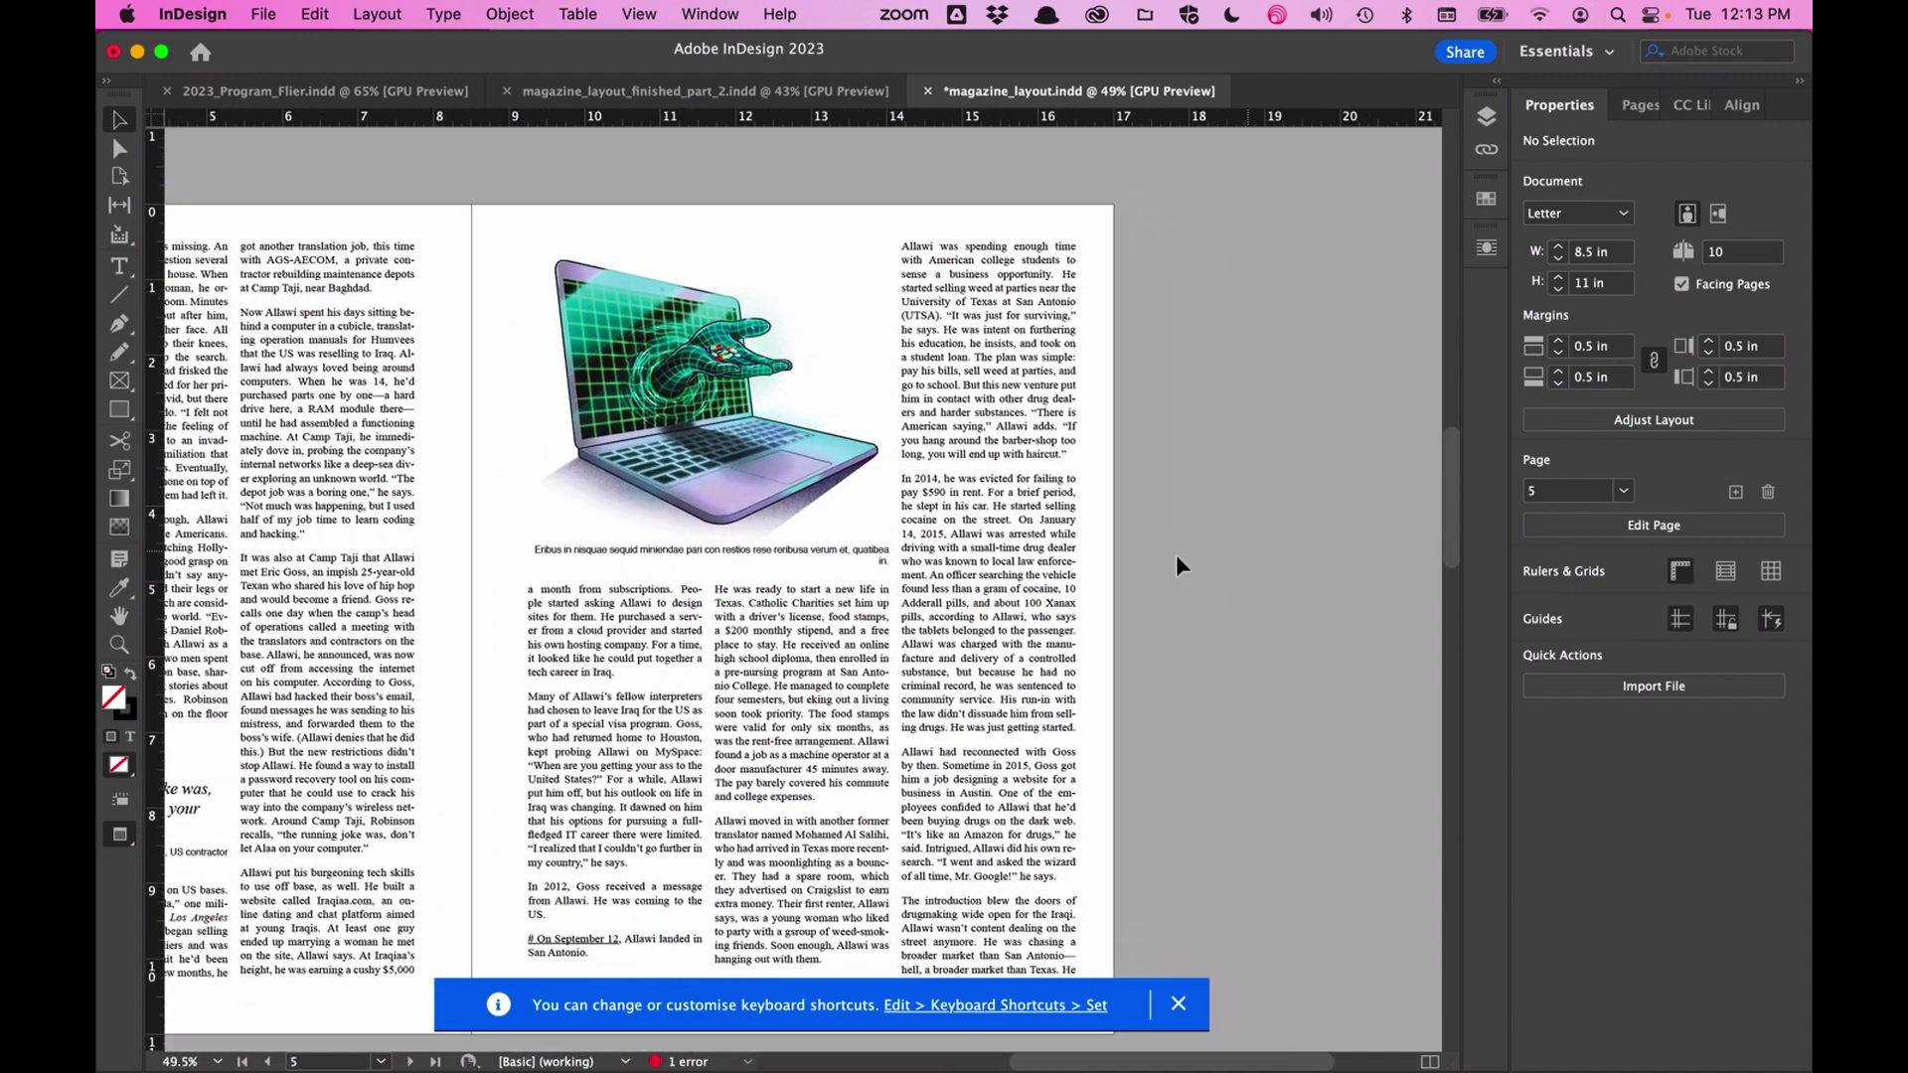
click(1178, 1008)
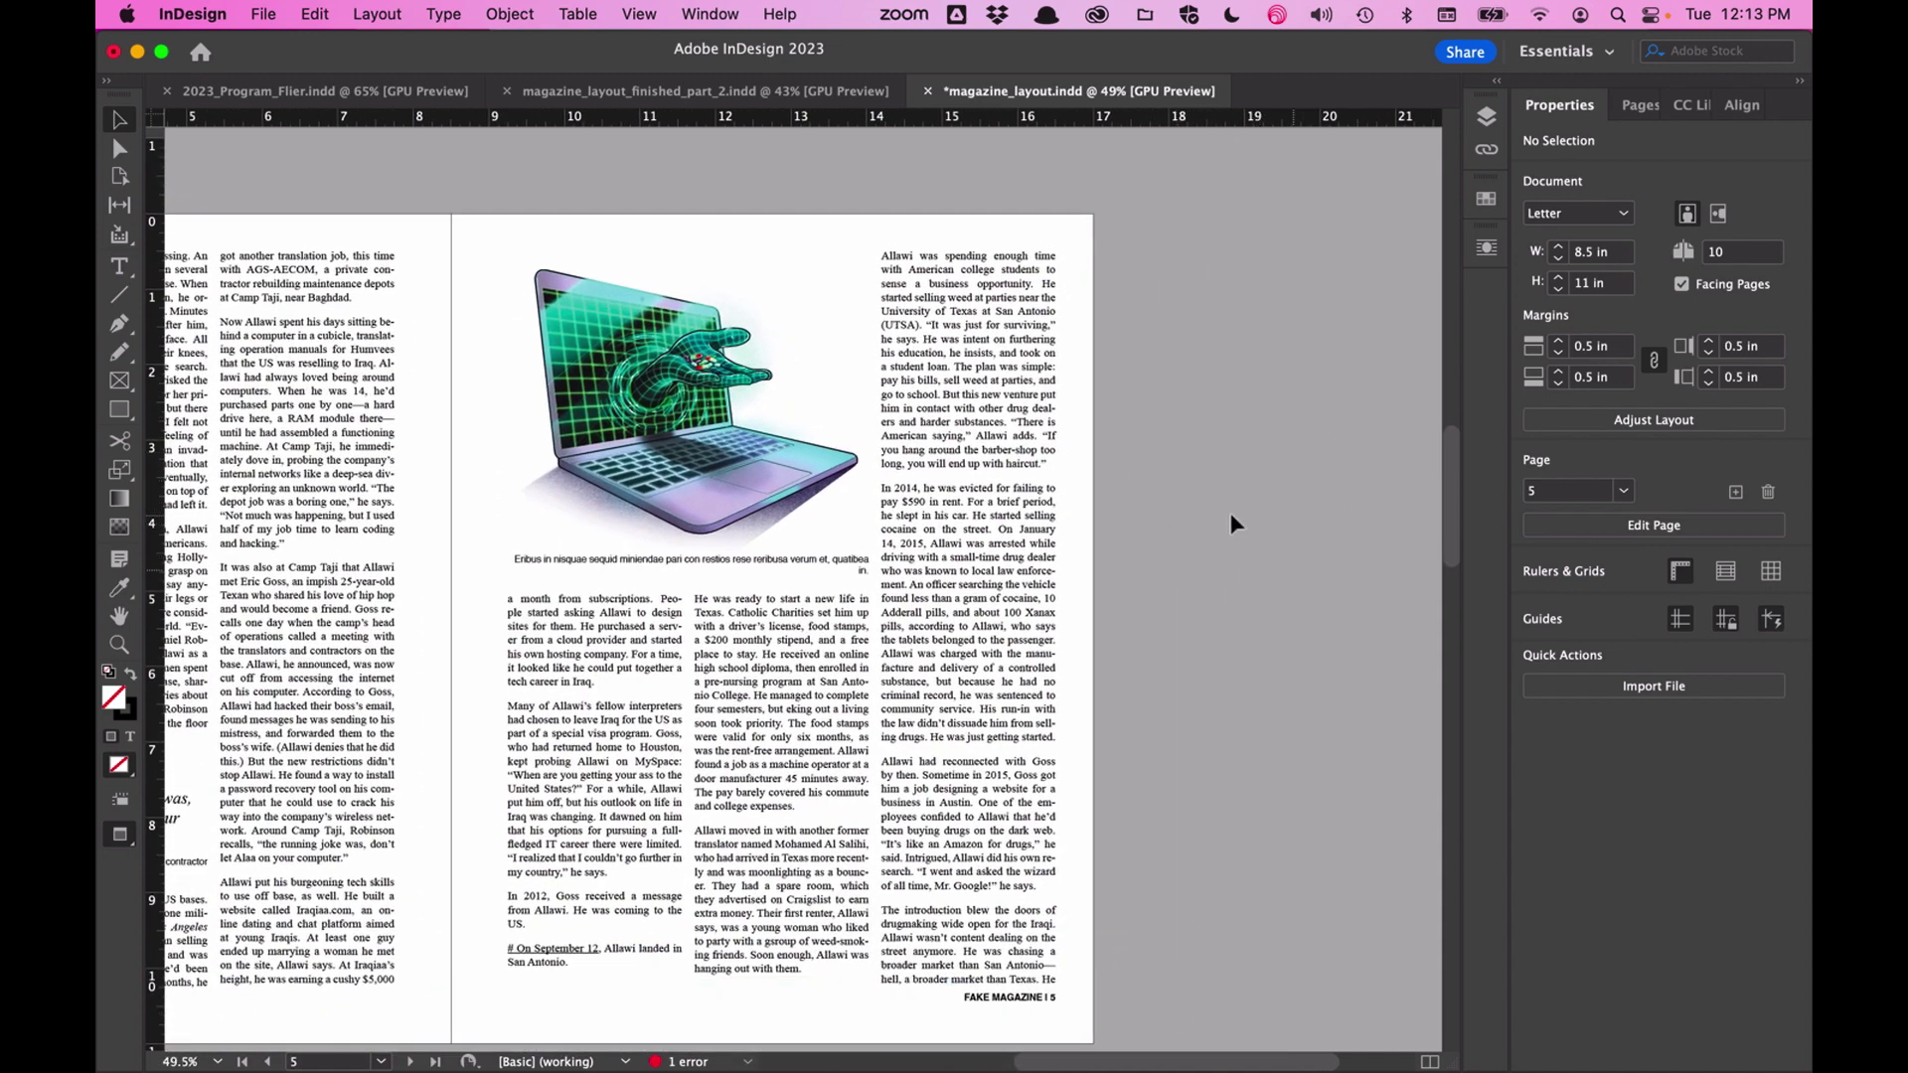
scroll(1255, 475, right, 2)
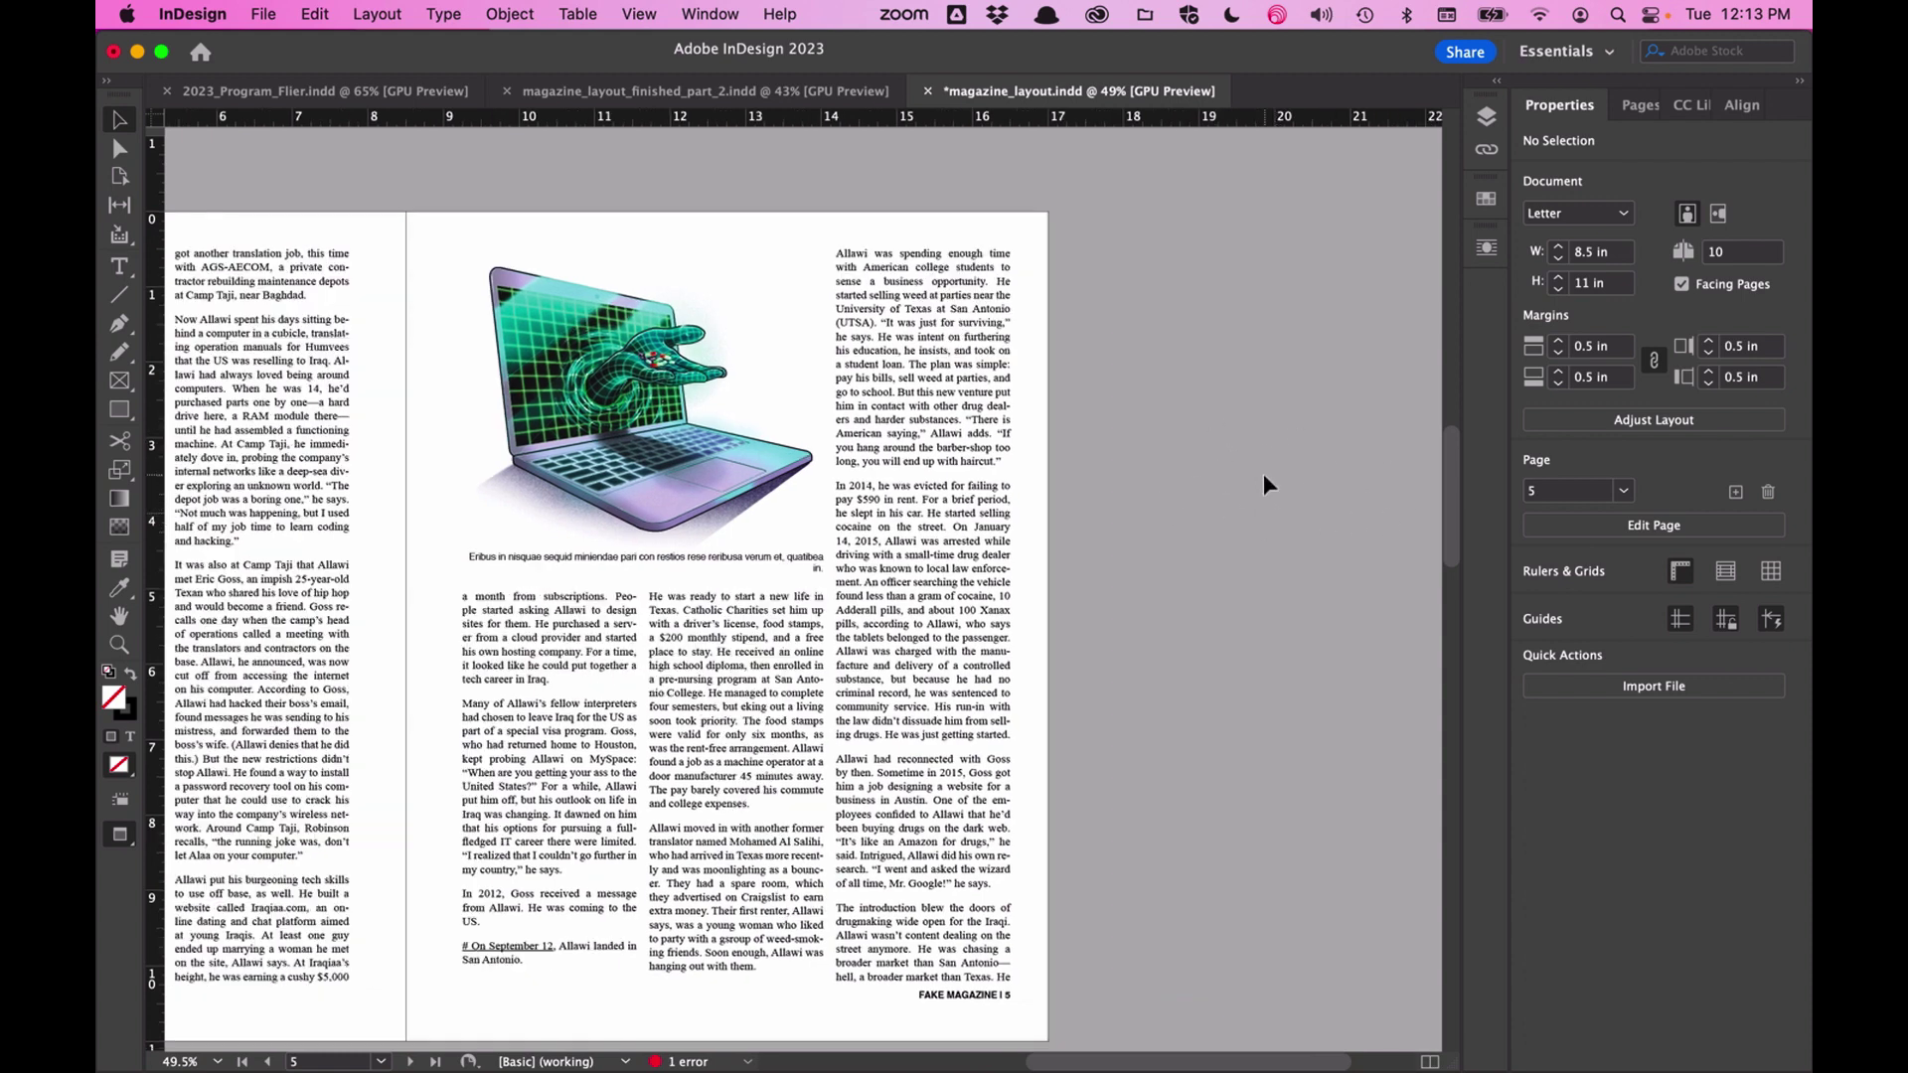